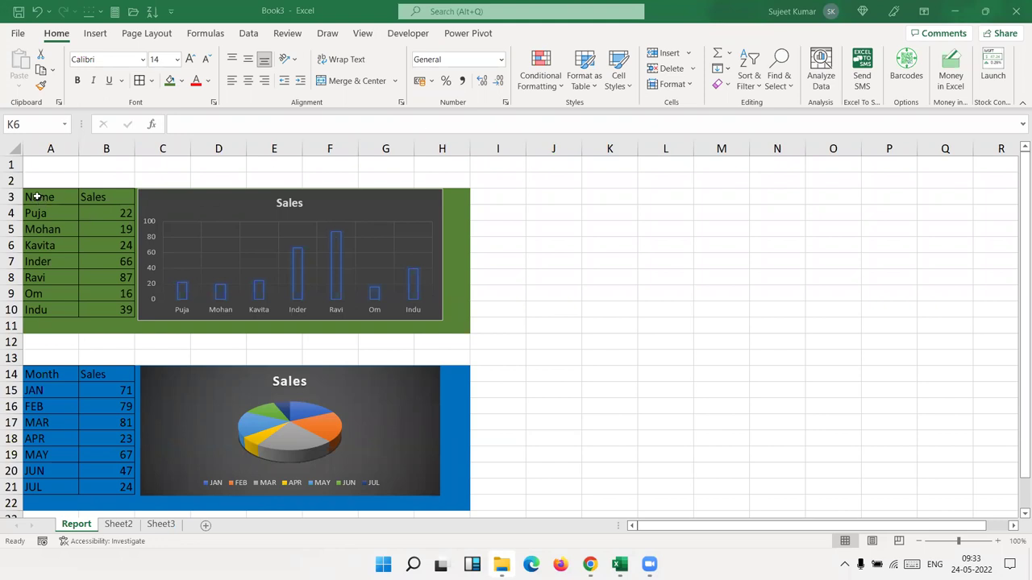
Step: On the Report sheet, select the Name sales table and chart, then the Month sales table and chart
click(565, 232)
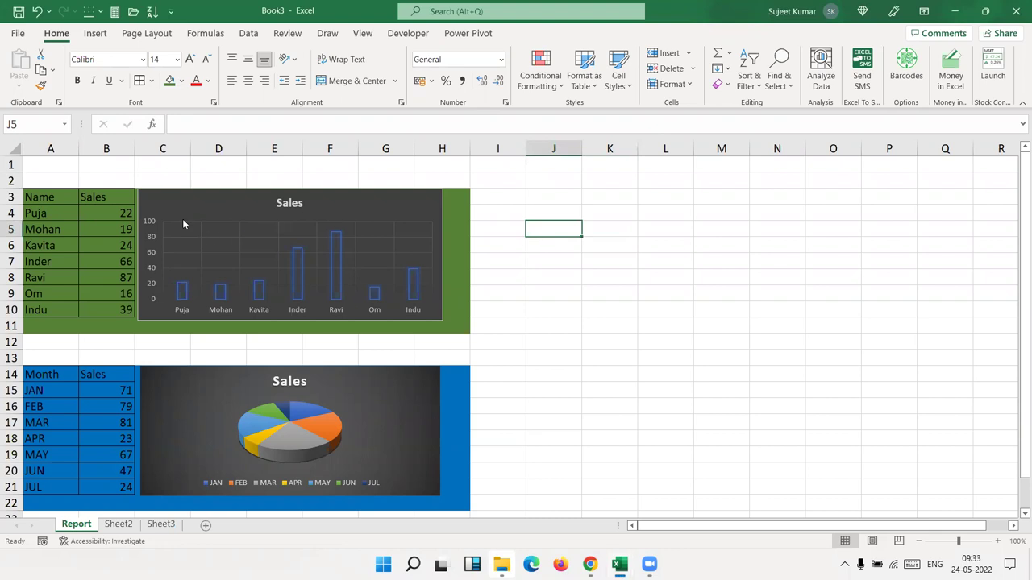
drag(46, 191, 409, 328)
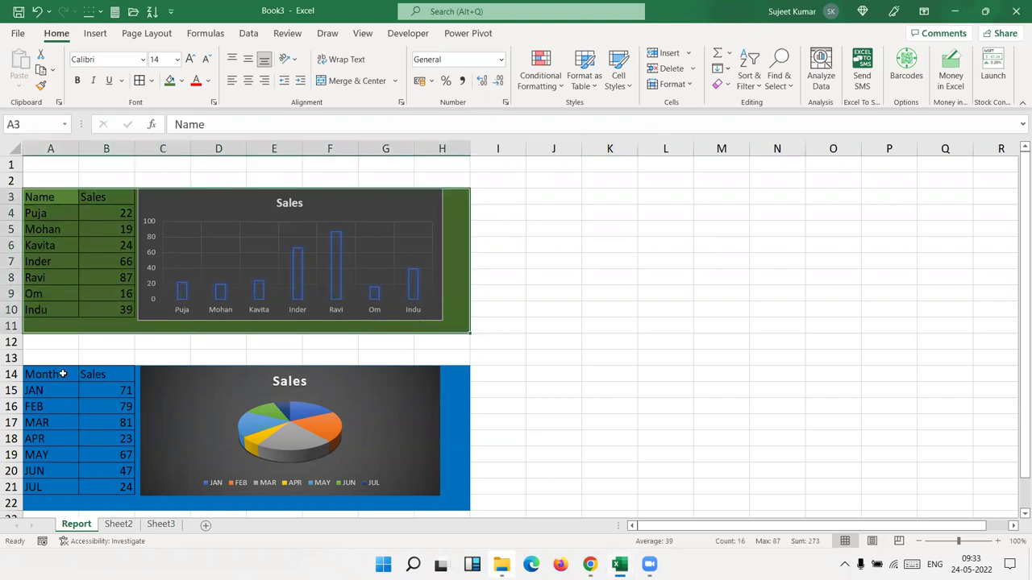
click(24, 371)
drag(24, 371, 447, 509)
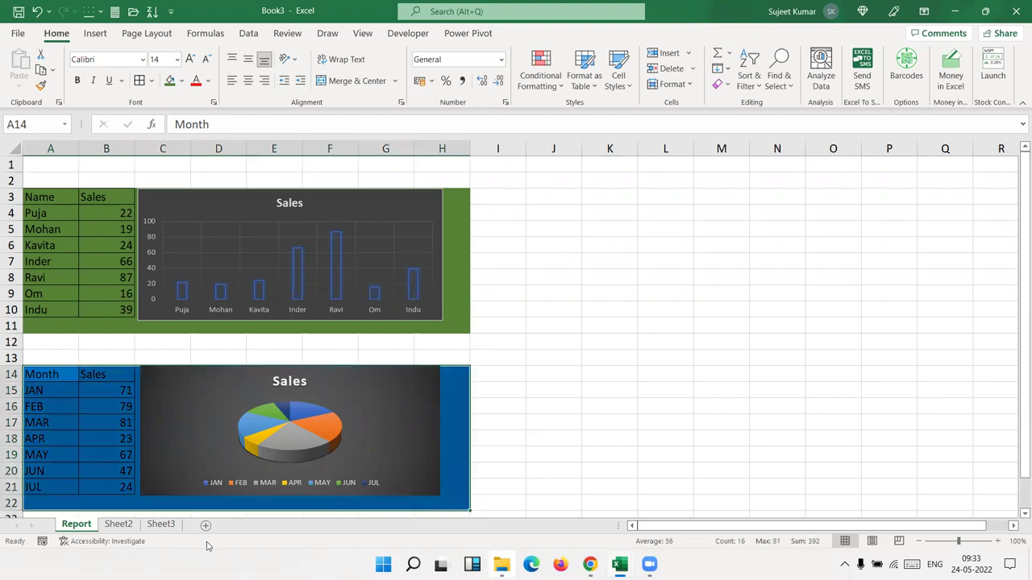
Step: On Sheet2, enter the label Select in B4 and move to C4
click(117, 524)
click(111, 211)
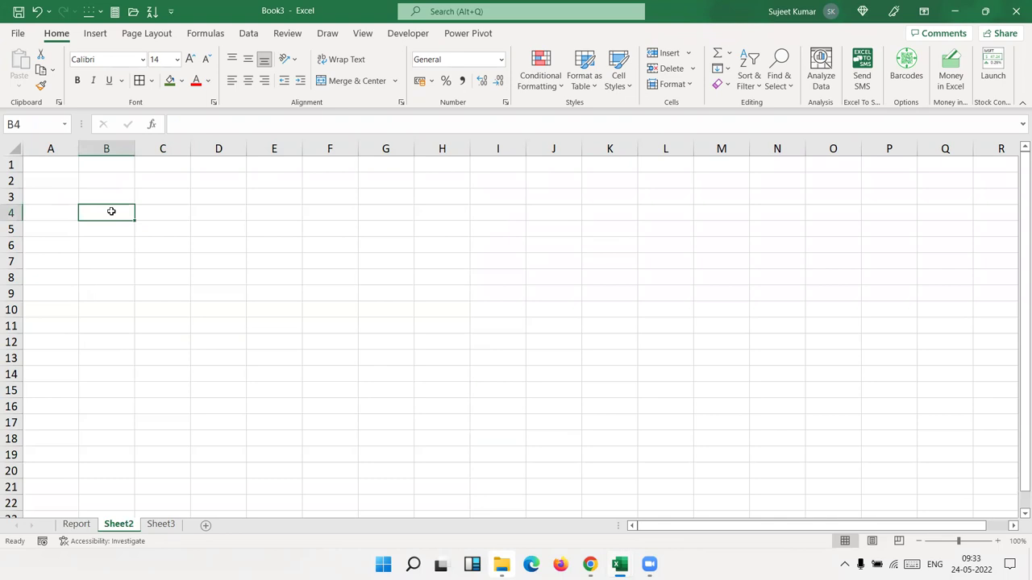
text(Select)
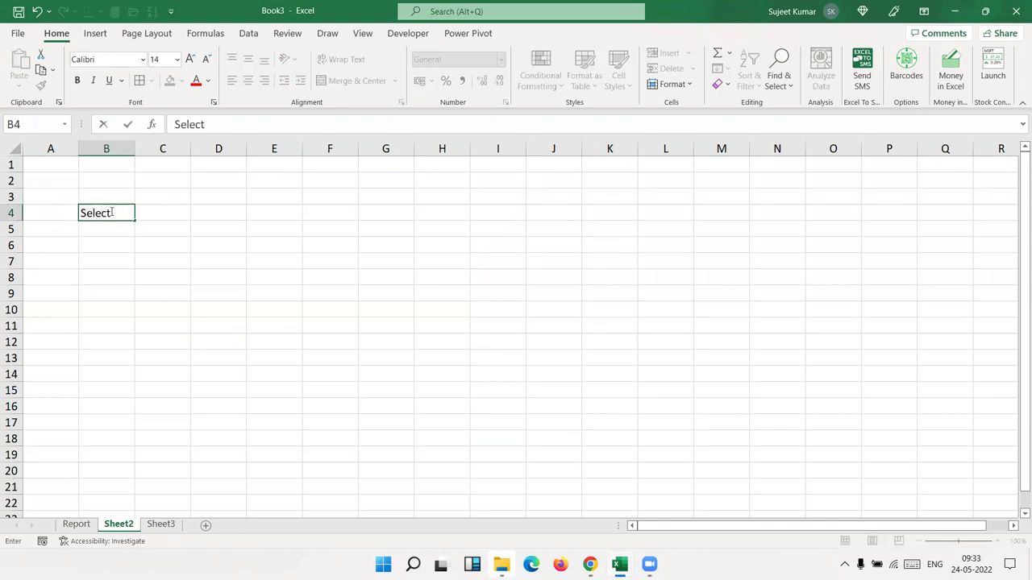
key(Return)
key(Right)
key(Up)
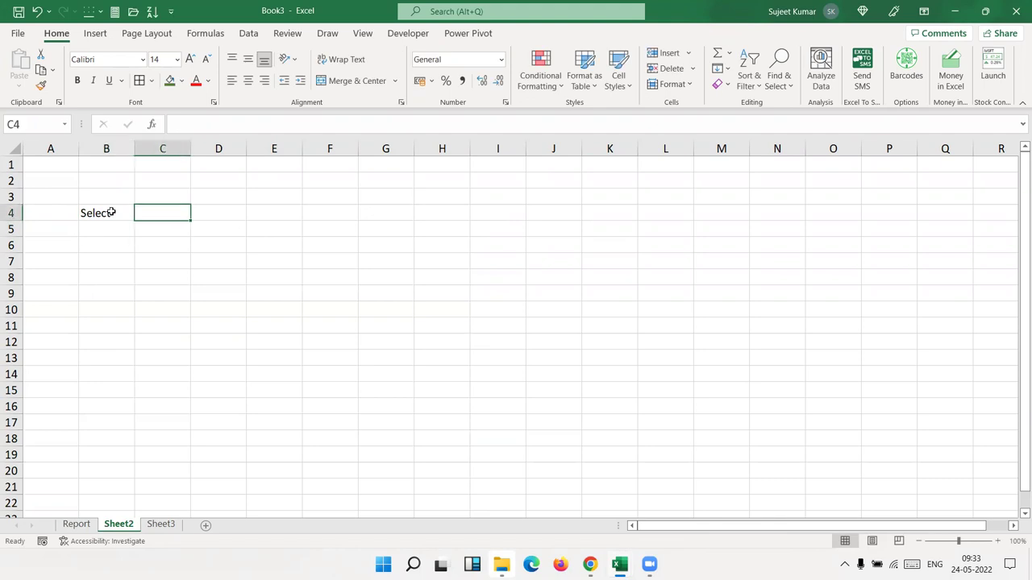
Step: Give C4 a List validation with source Name,Month and check its dropdown
click(253, 34)
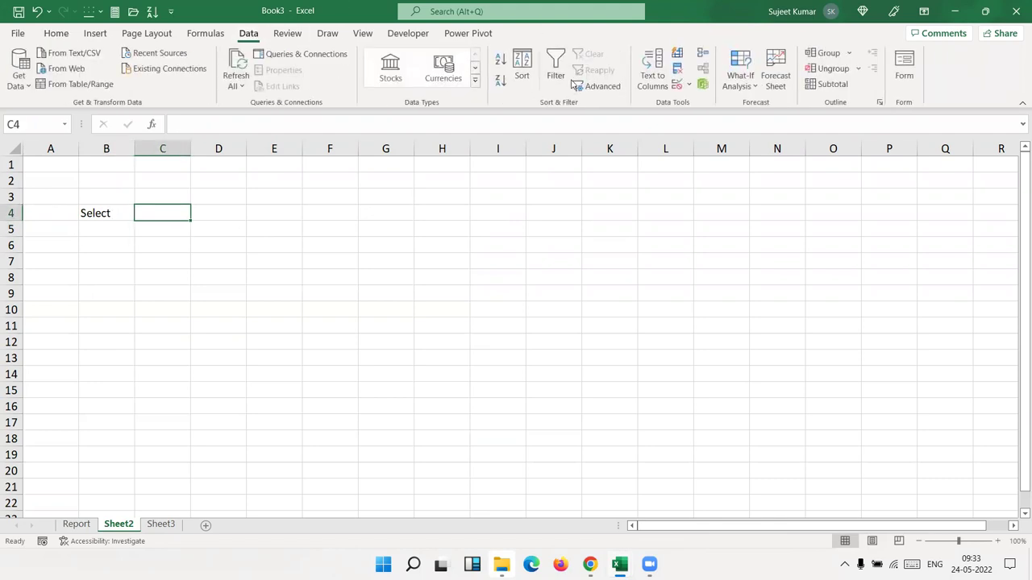
click(677, 84)
click(631, 248)
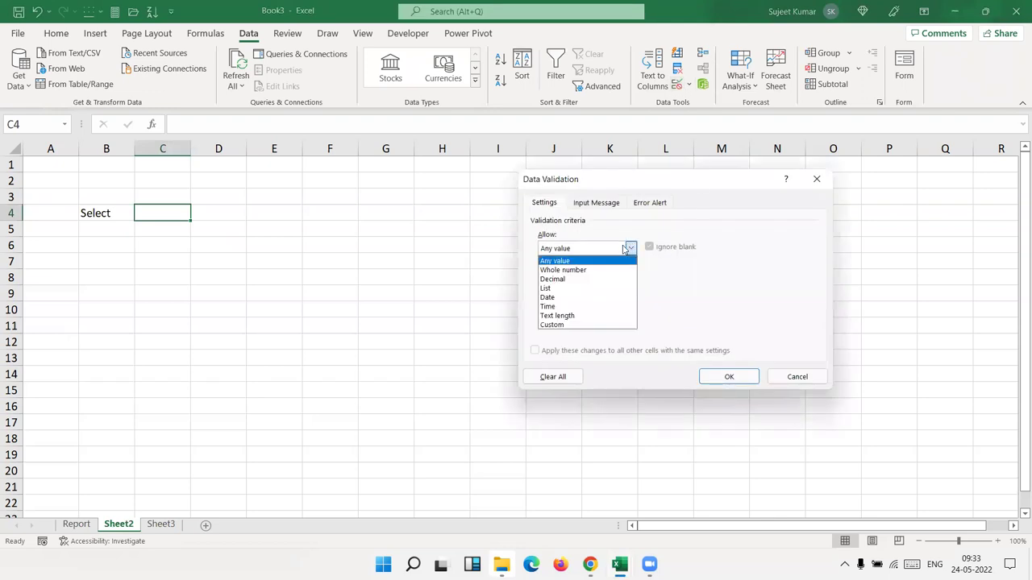
click(600, 283)
click(582, 305)
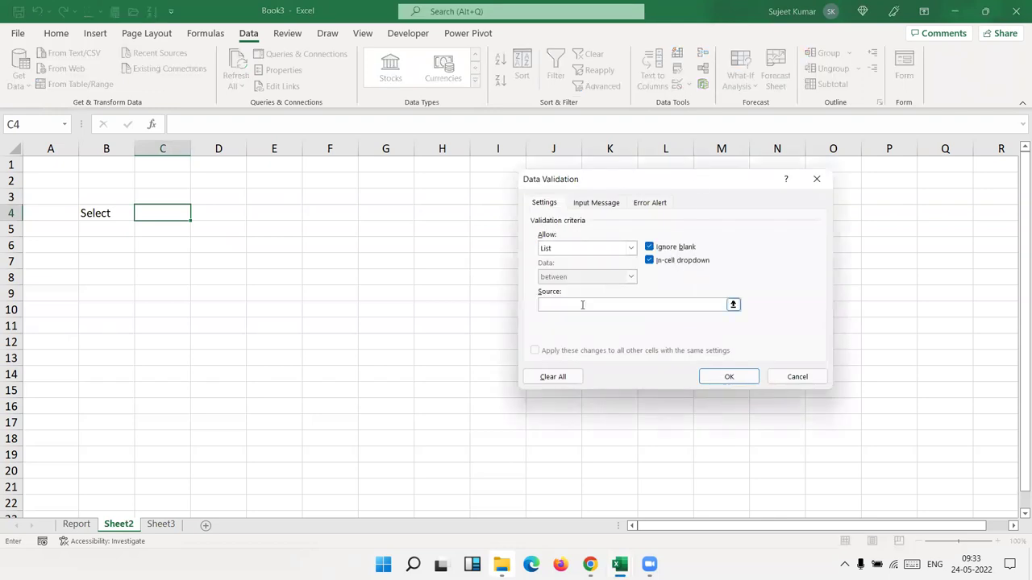
text(Name,Month)
click(730, 379)
click(195, 214)
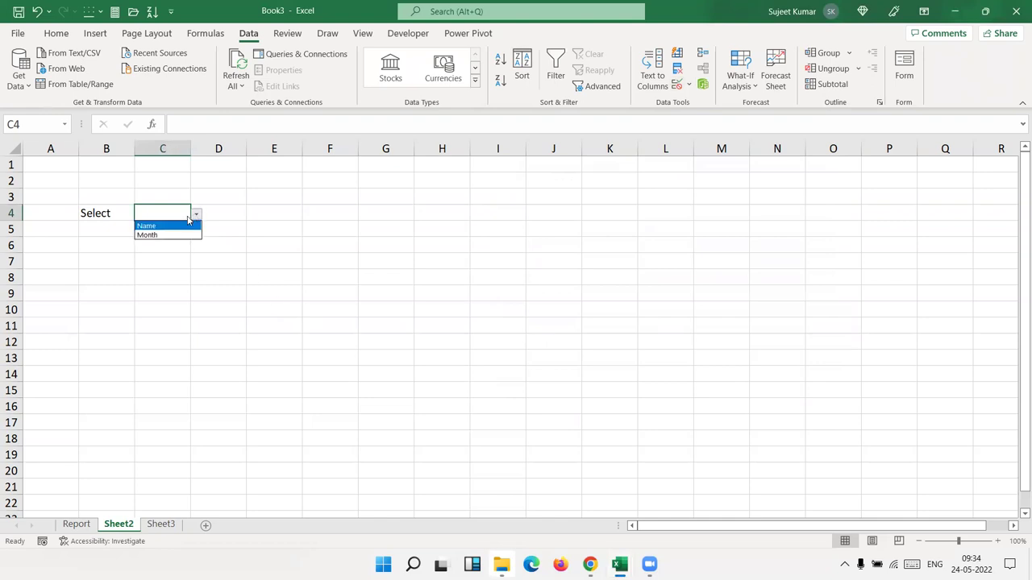
Step: Set C4 to Name and copy the Report sheet's Name table and bar chart block (A3:H11)
click(181, 224)
click(91, 525)
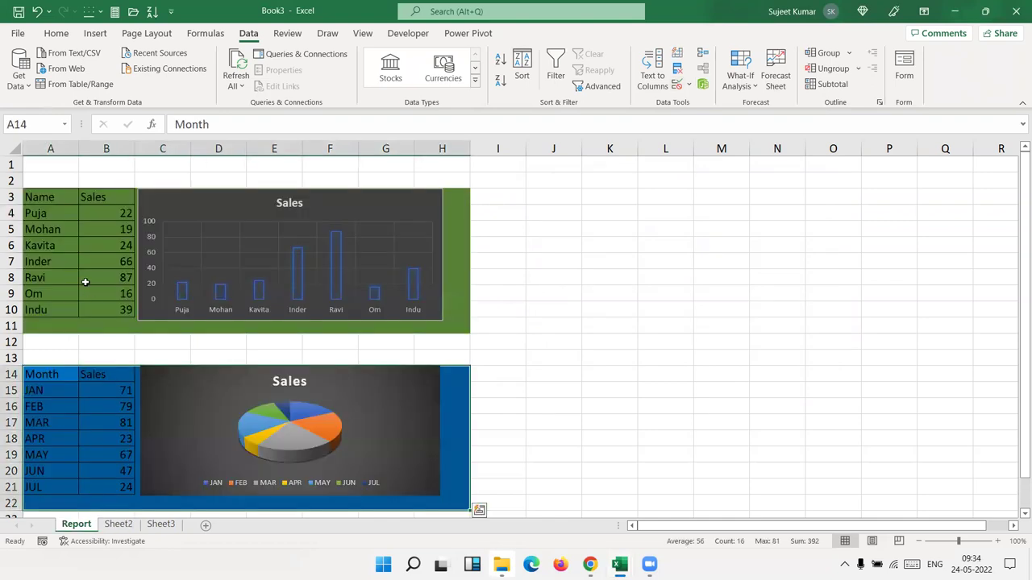
drag(61, 196, 442, 326)
key(ctrl+c)
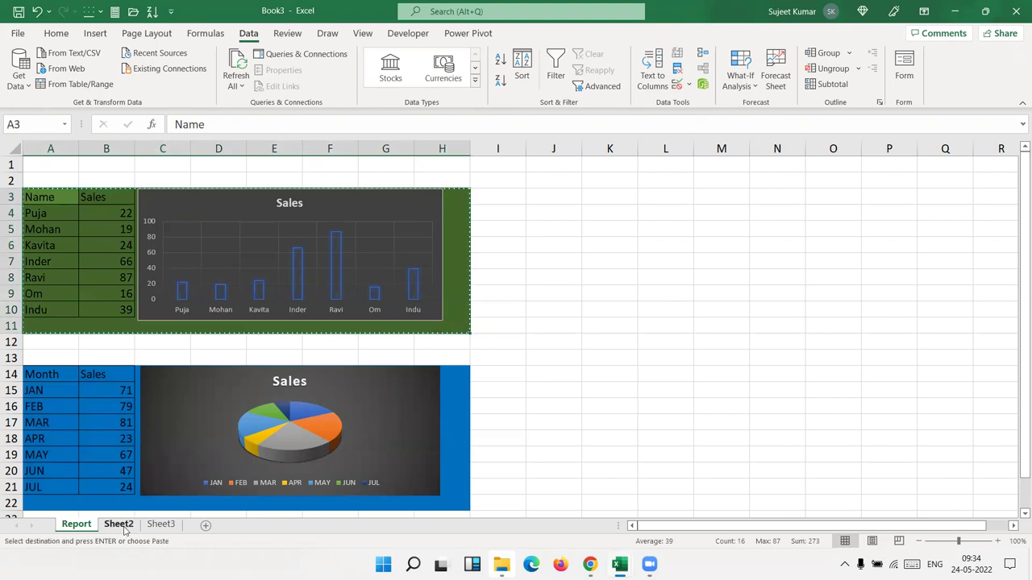
Step: Paste the copied block on Sheet2 as a Linked Picture and move it to column C
click(118, 525)
click(69, 261)
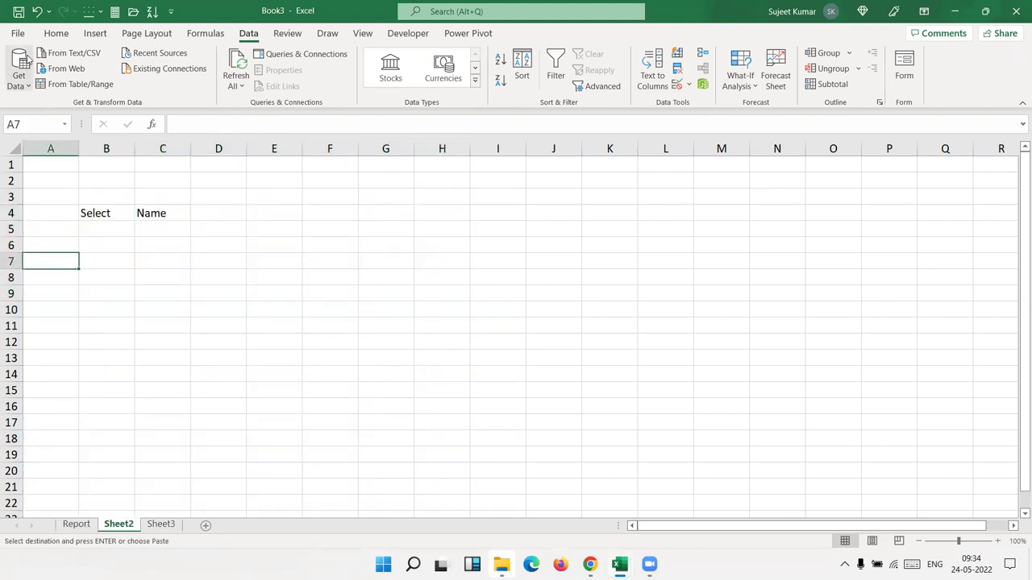
click(57, 33)
click(18, 87)
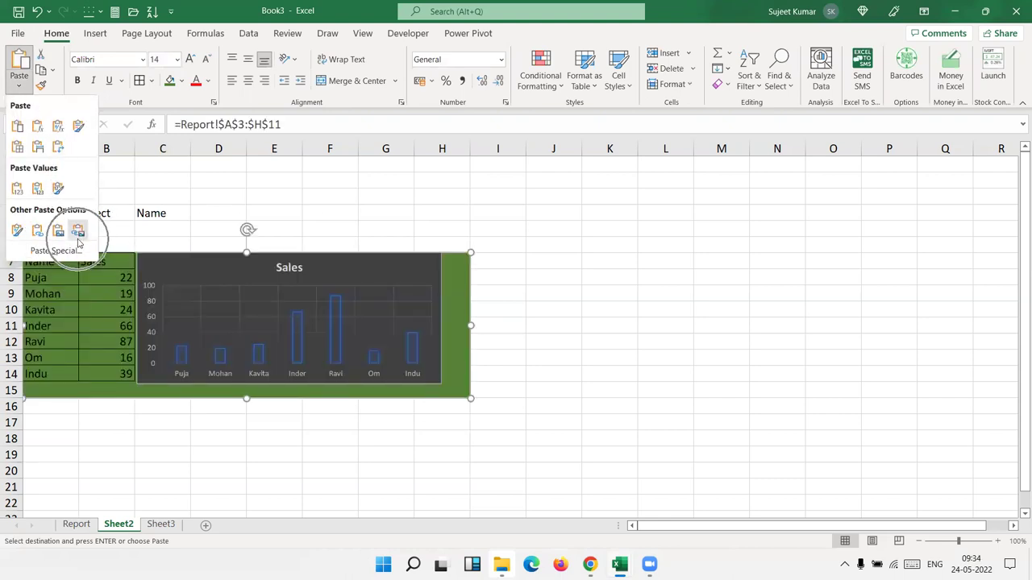
click(78, 232)
mouse_move(105, 270)
mouse_down()
mouse_move(226, 262)
mouse_move(221, 254)
mouse_up()
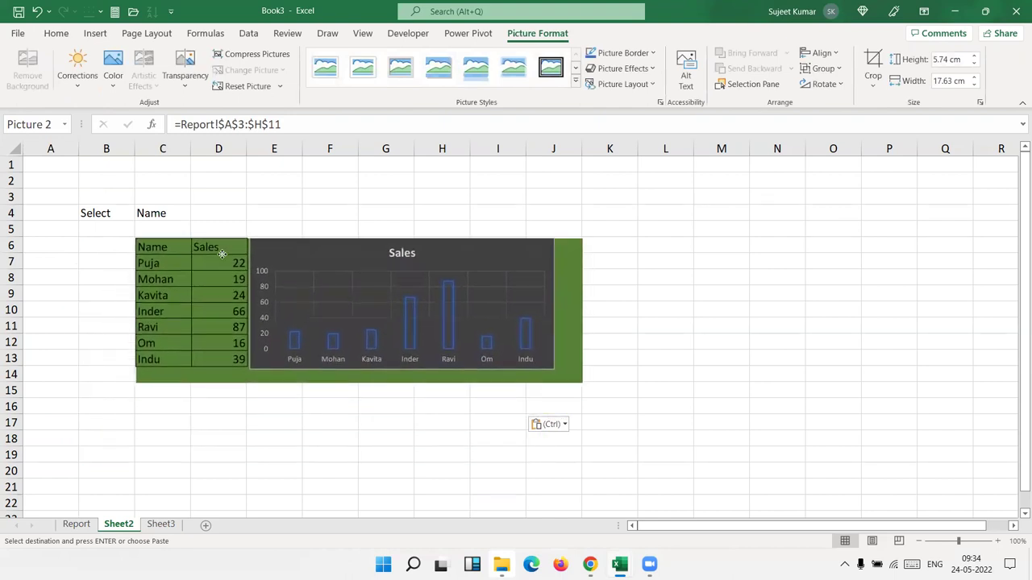
click(244, 460)
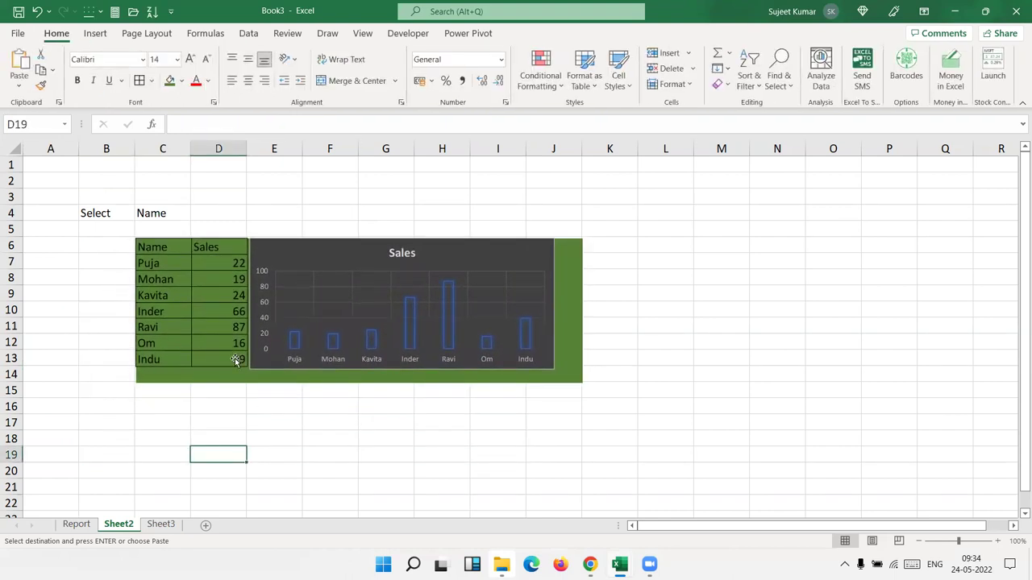
Step: Switch C4 to Month, then select the linked picture and highlight its source reference
click(81, 525)
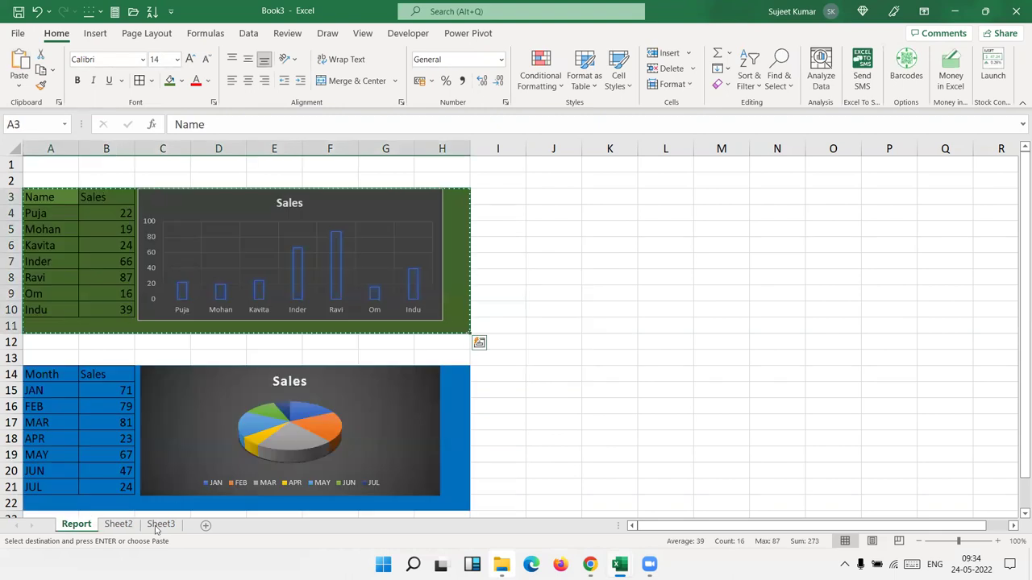
click(118, 525)
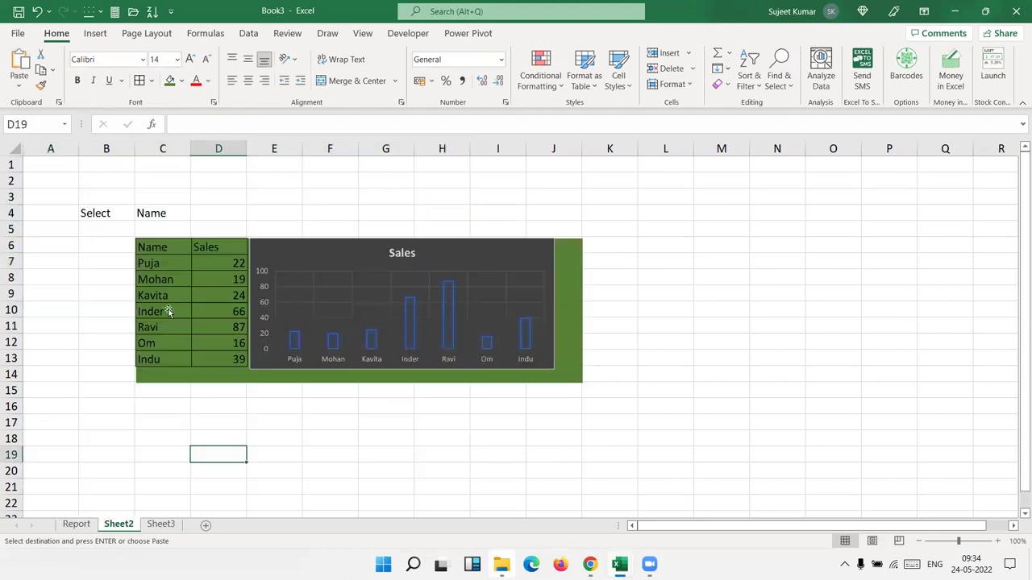
click(165, 213)
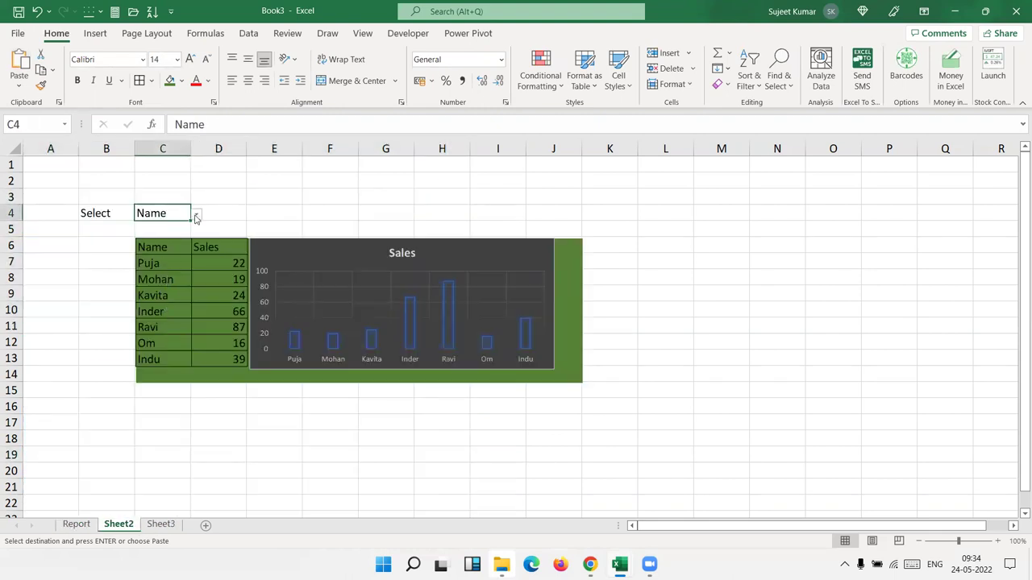
click(195, 214)
click(187, 234)
click(74, 524)
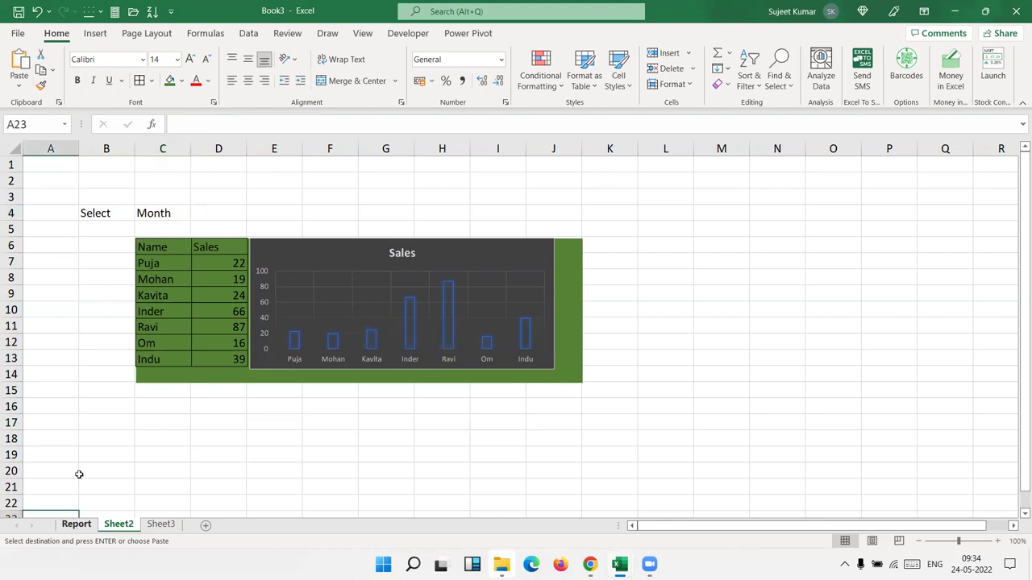
click(131, 525)
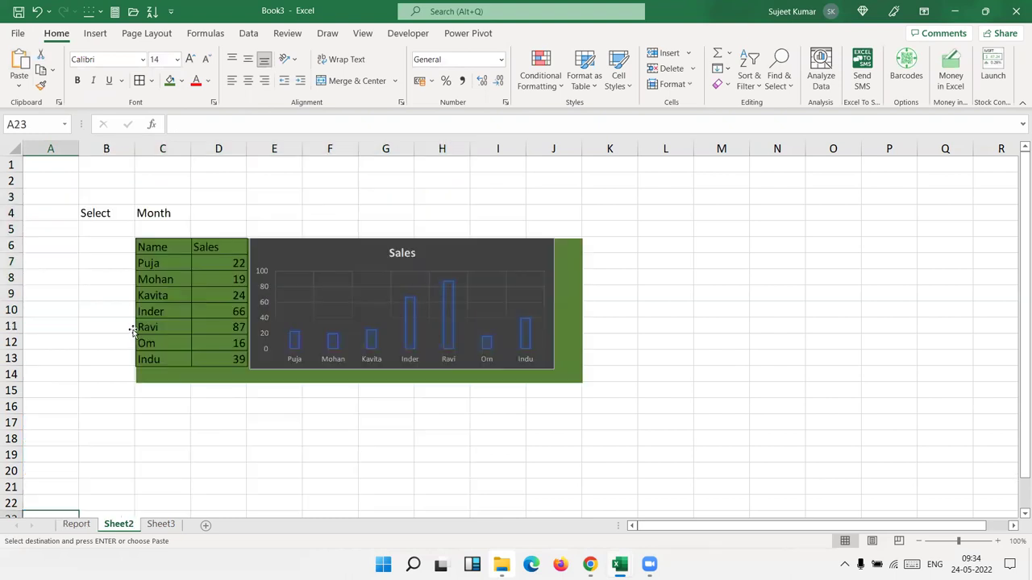
click(180, 300)
drag(289, 124, 152, 127)
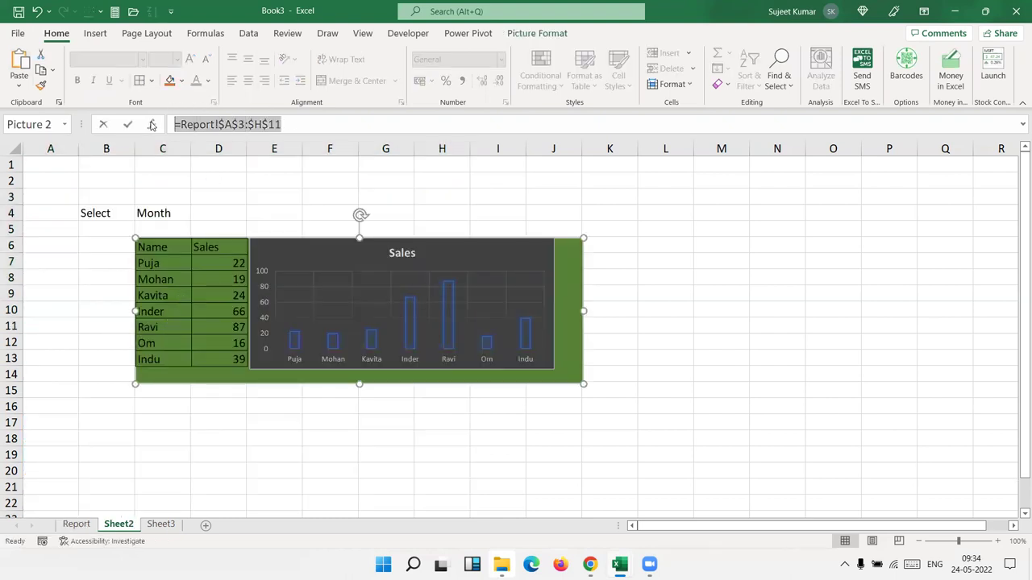
Step: Locate the Month table and pie chart block on the Report sheet (A14:H22)
click(227, 125)
click(81, 525)
click(55, 375)
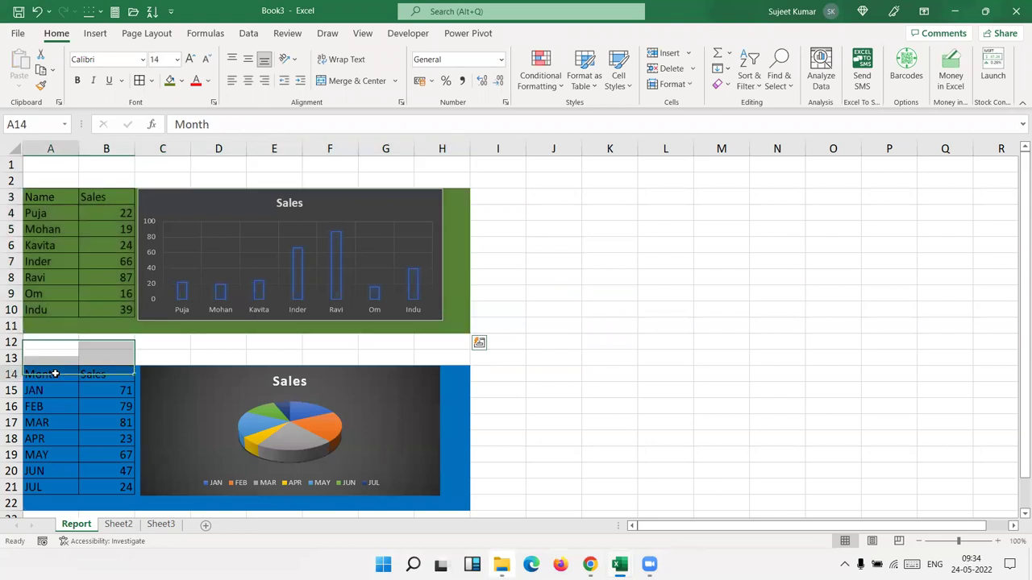
click(466, 501)
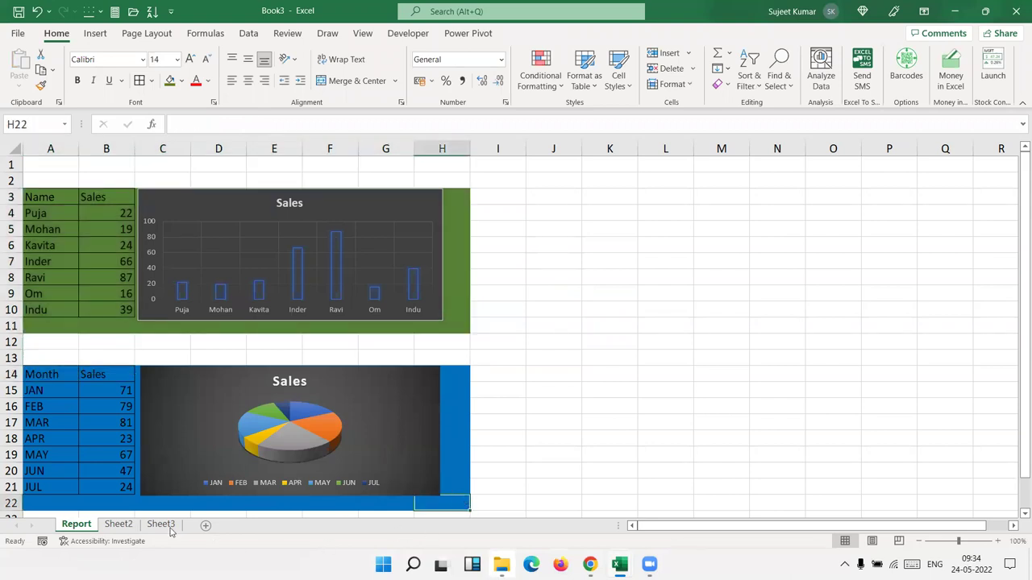
click(117, 525)
Step: Change the linked picture's reference to =Report!$A$14:$H$22 and verify its source range
click(215, 244)
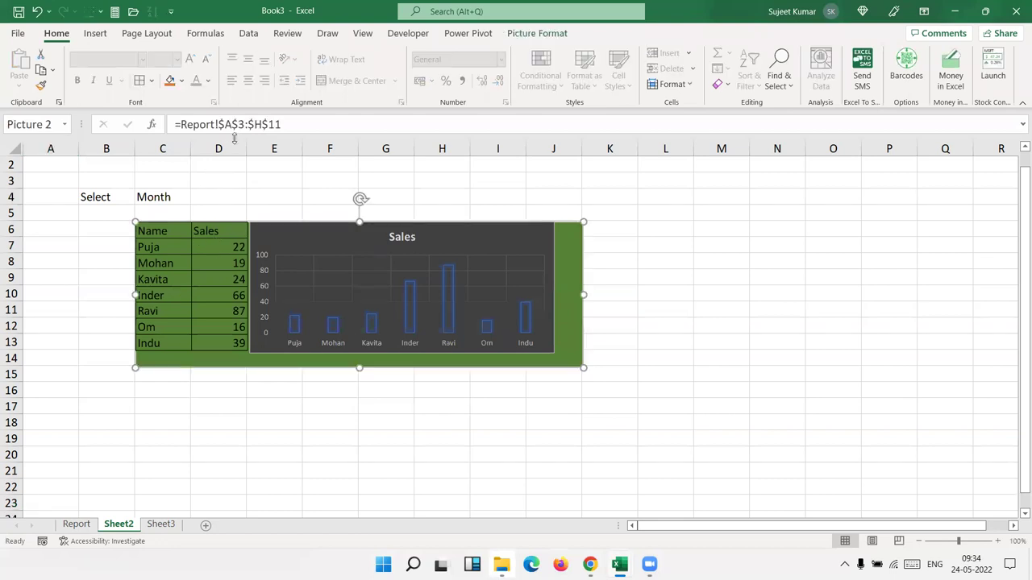
click(243, 125)
key(BackSpace)
text(14)
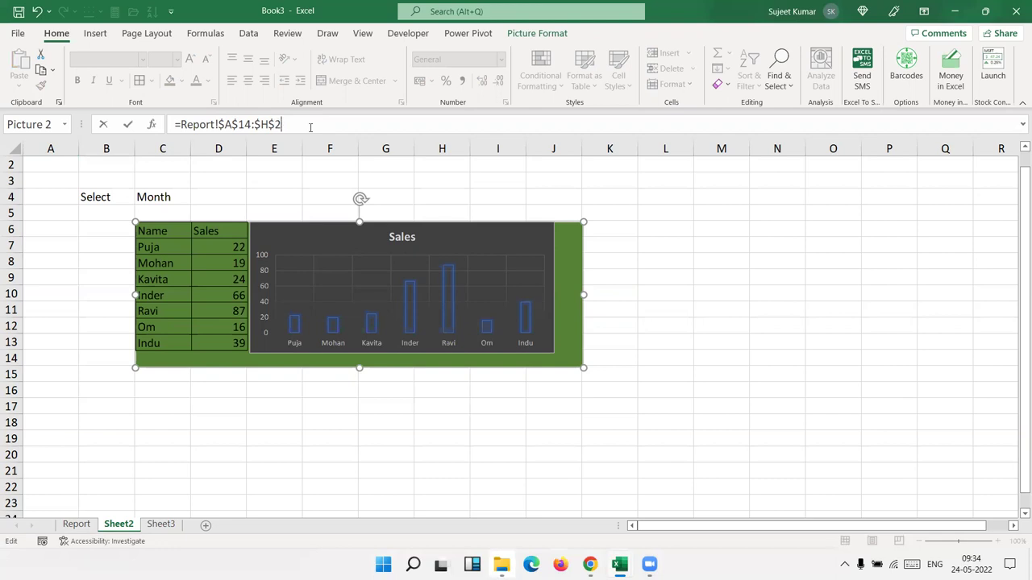
key(Return)
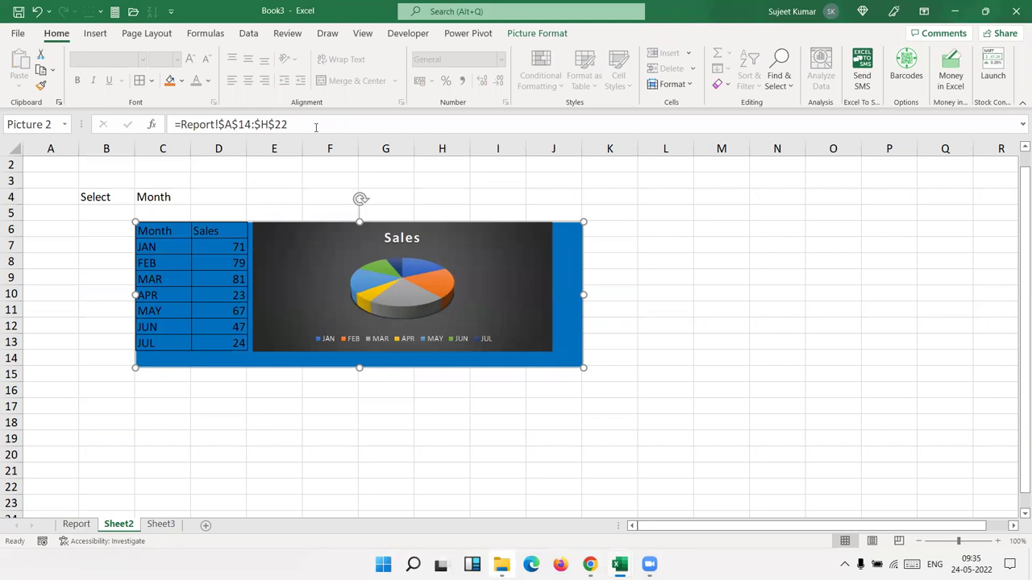
drag(306, 122, 181, 125)
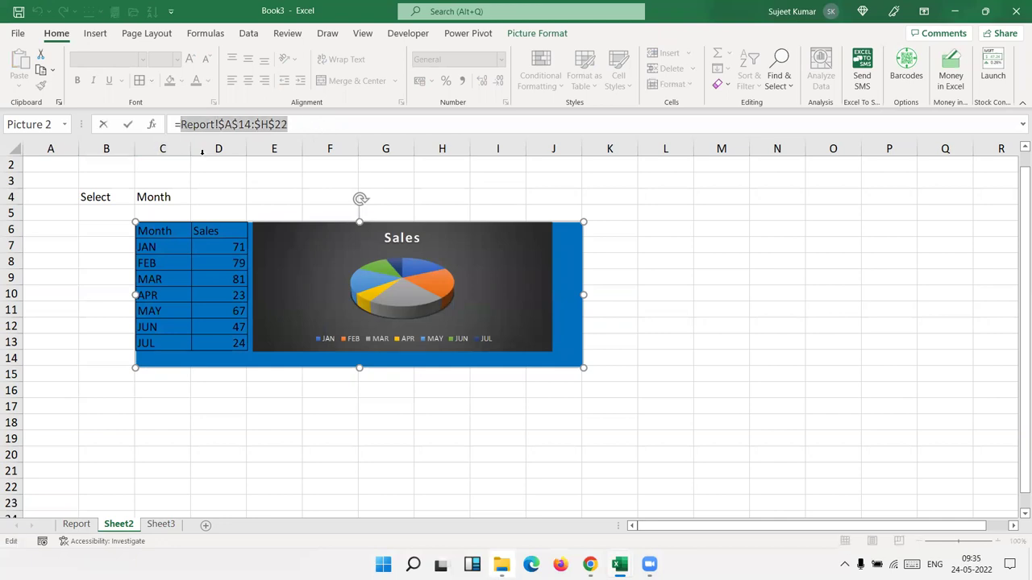
double_click(179, 329)
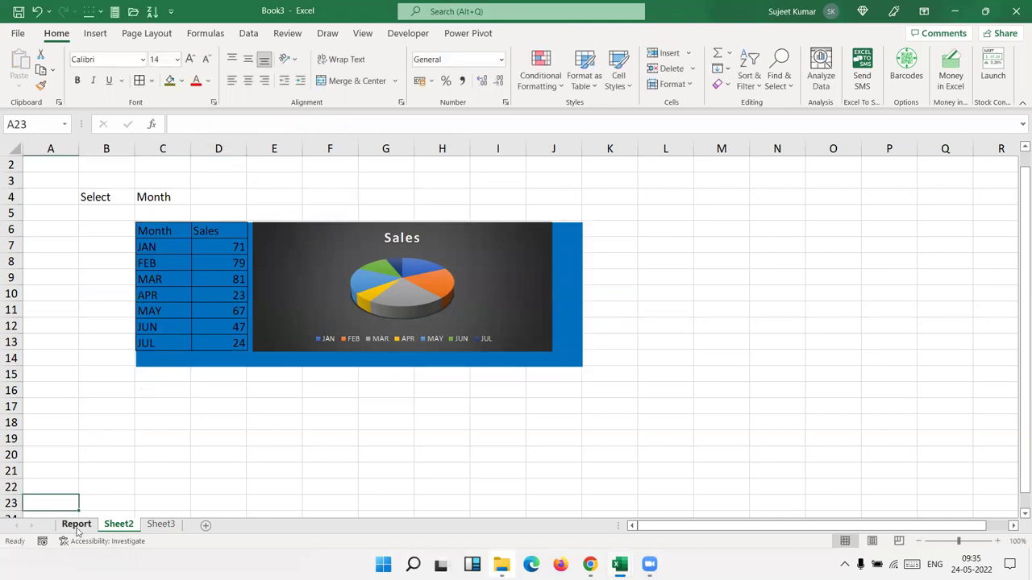
Step: Try Define Name on the empty block K2:N8, then cancel it
click(44, 199)
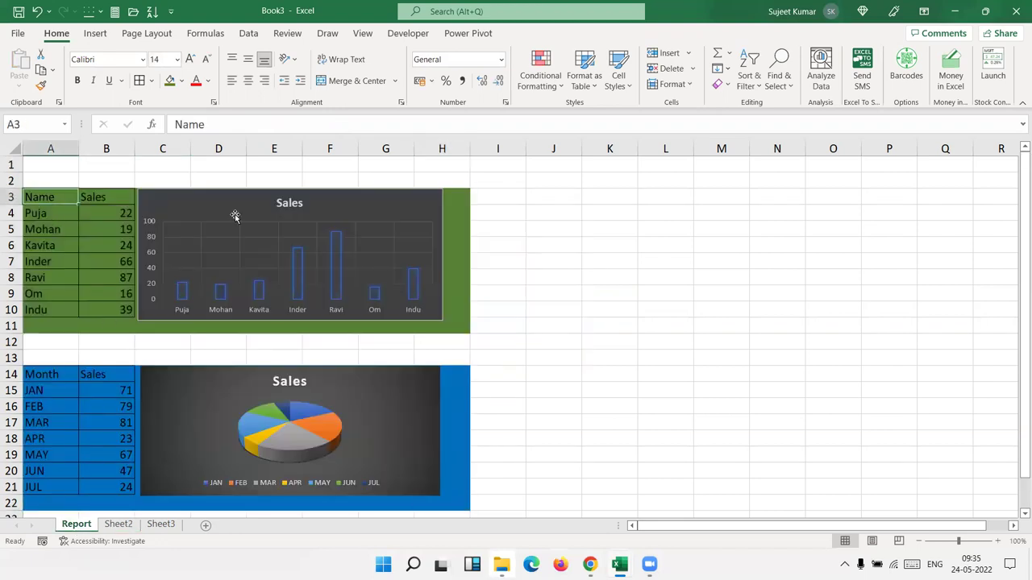
click(669, 210)
drag(629, 186, 769, 271)
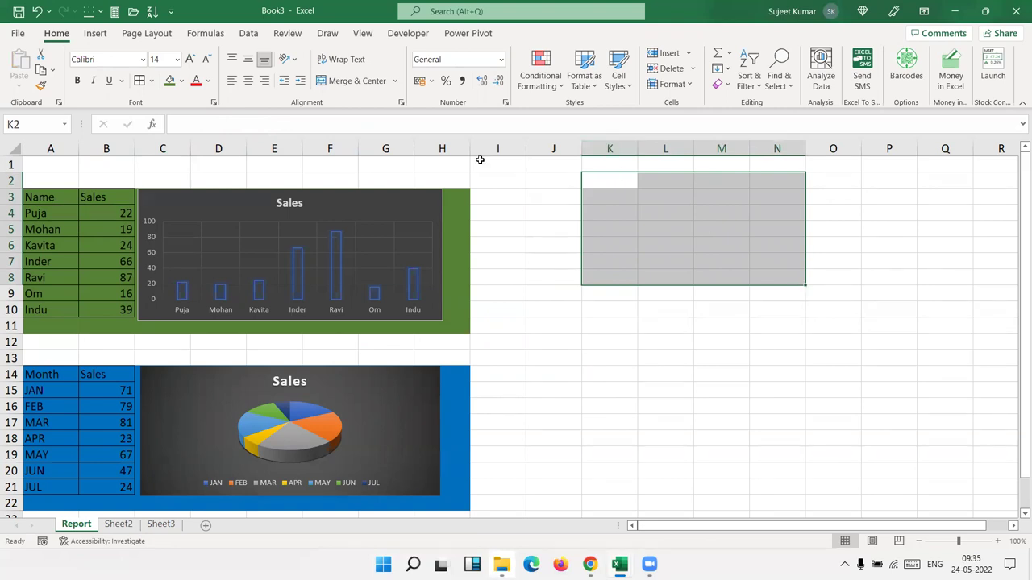
click(250, 33)
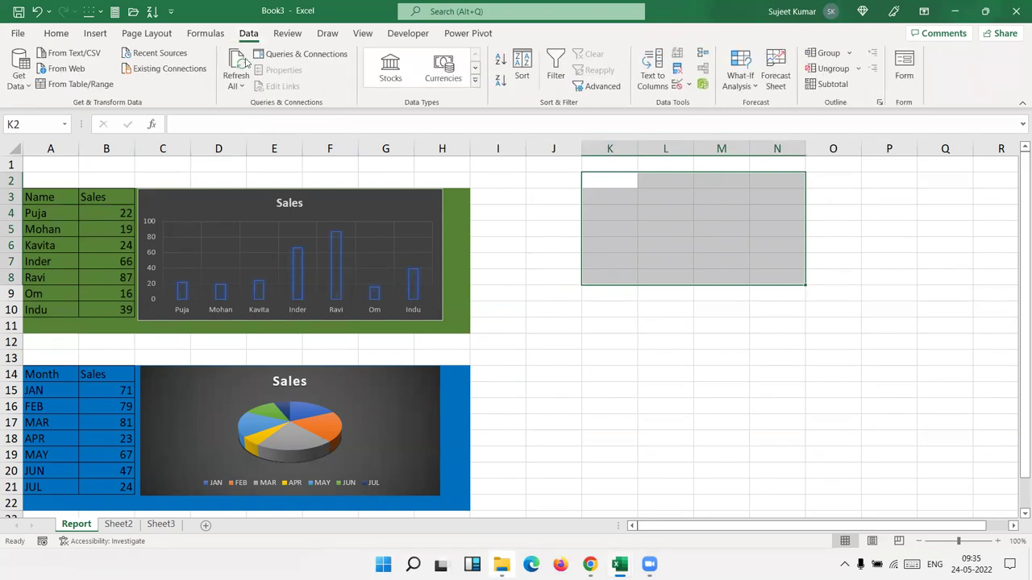
click(206, 34)
click(435, 54)
text(ss)
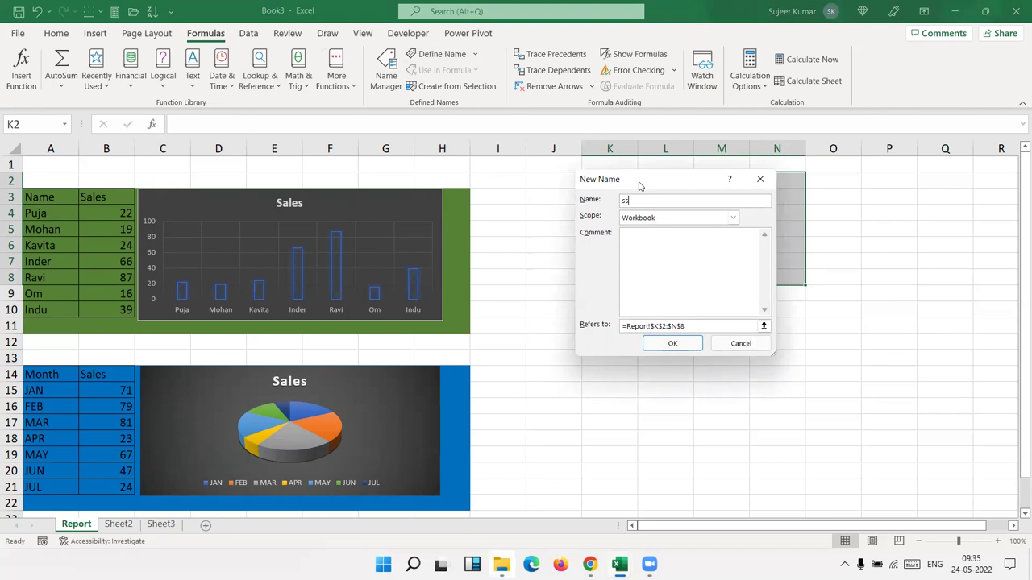
drag(639, 185, 362, 226)
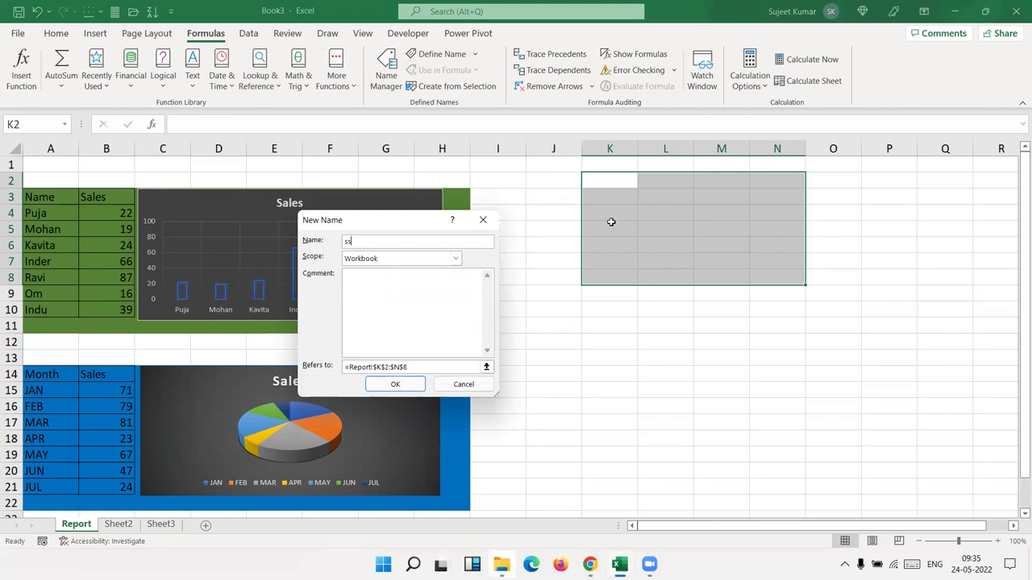
key(Escape)
Step: Define the name Name for A3:H11 and Month for A14:H22, then return to Sheet2
mouse_move(44, 196)
mouse_down()
mouse_move(431, 310)
mouse_move(432, 324)
mouse_up()
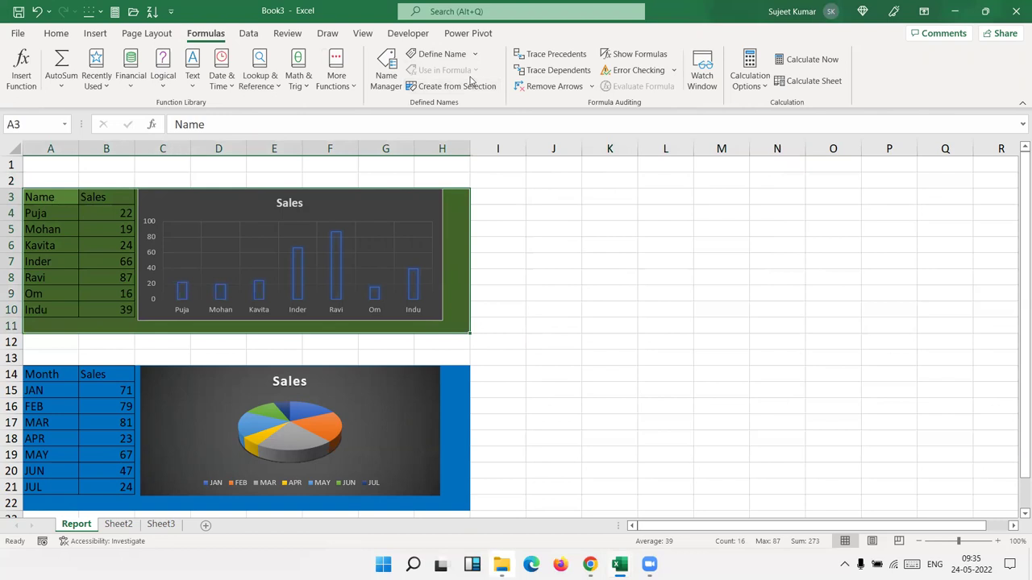
click(440, 54)
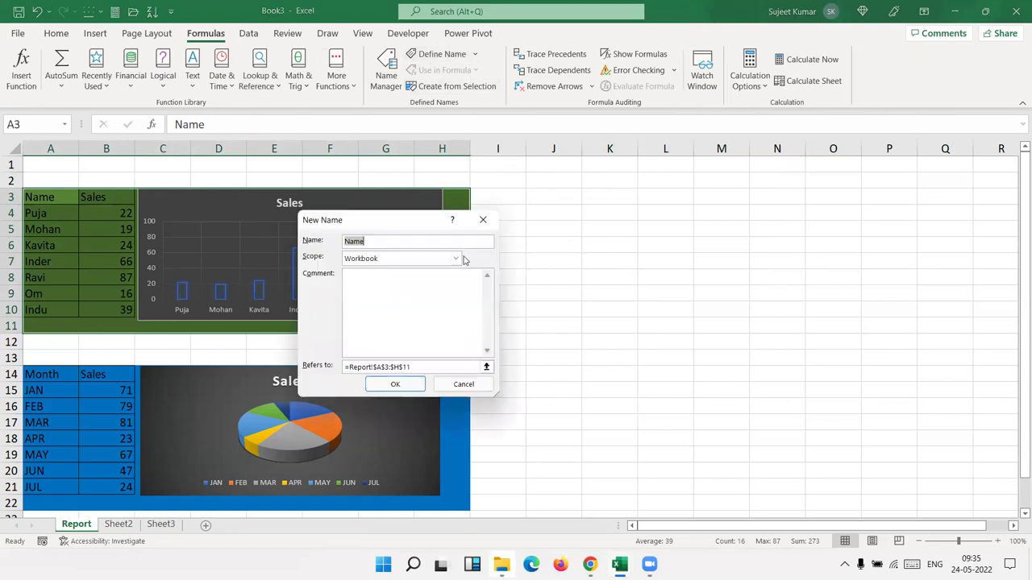
click(395, 385)
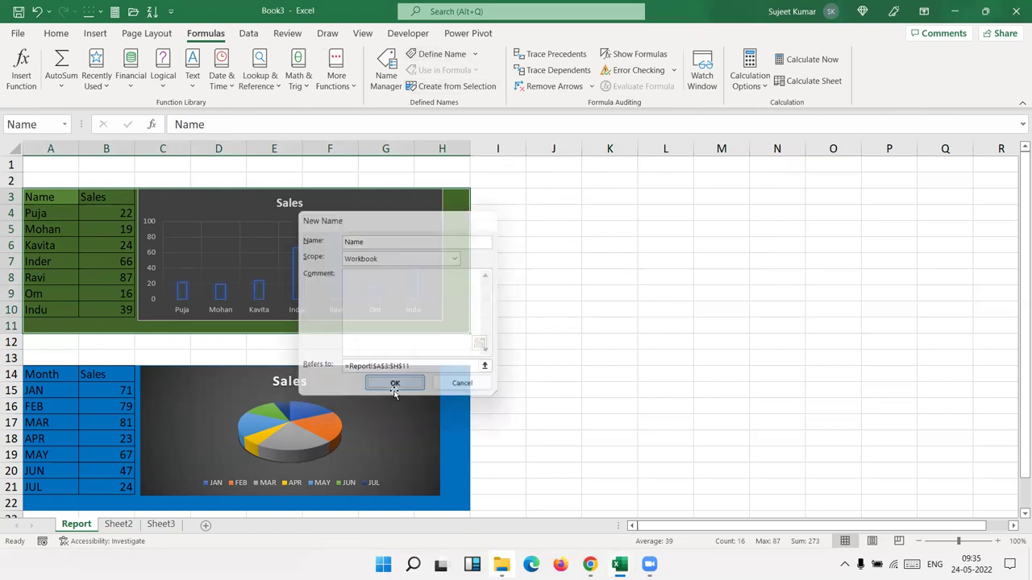
mouse_move(60, 378)
mouse_down()
mouse_move(422, 515)
mouse_move(424, 506)
mouse_up()
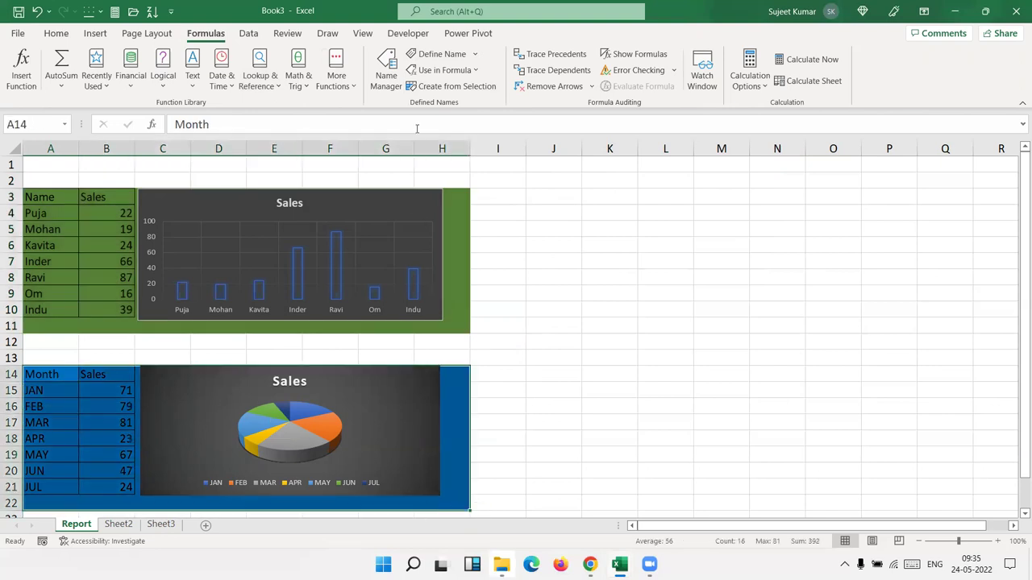
click(427, 55)
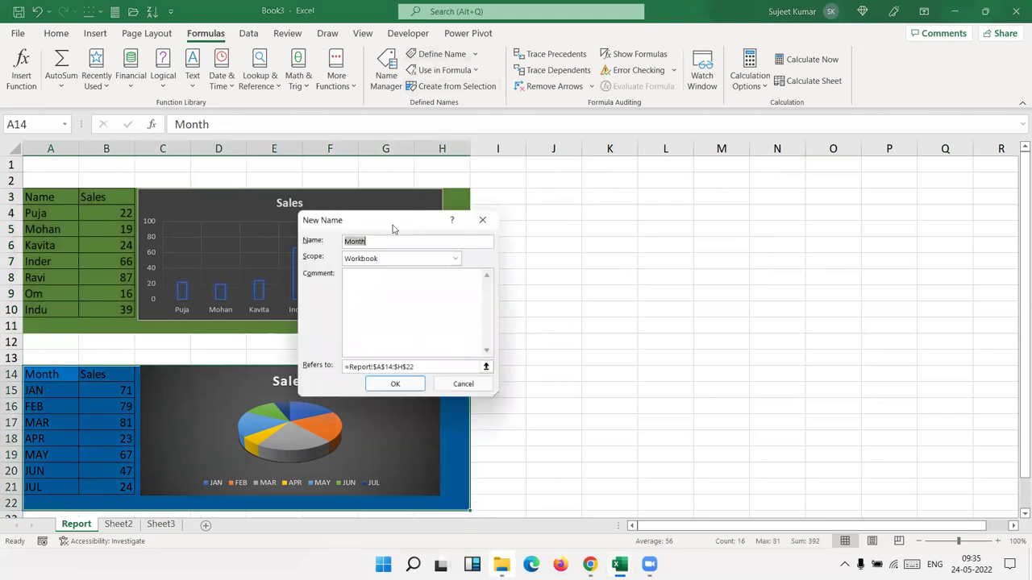
click(394, 385)
click(119, 525)
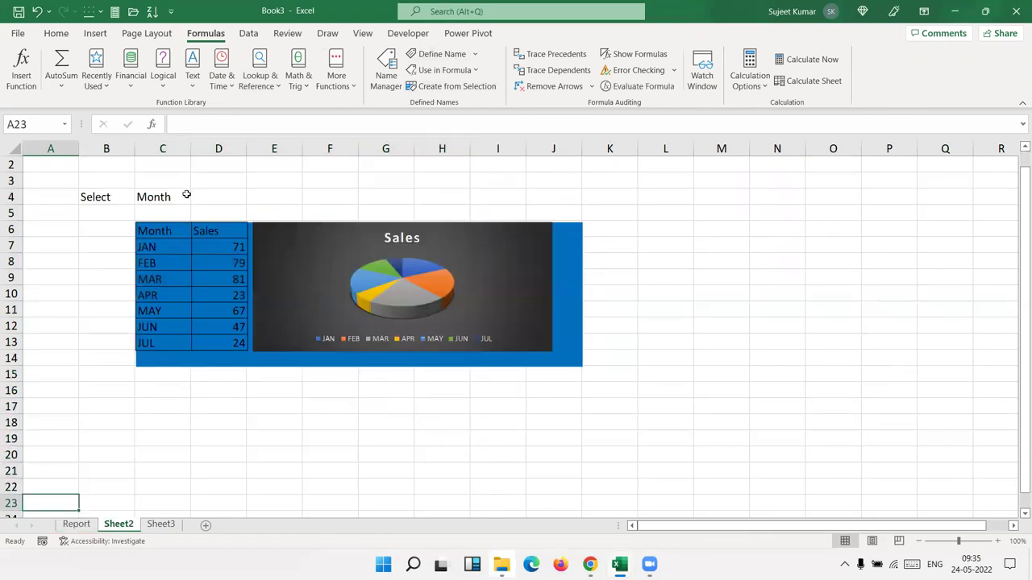
click(186, 196)
click(196, 197)
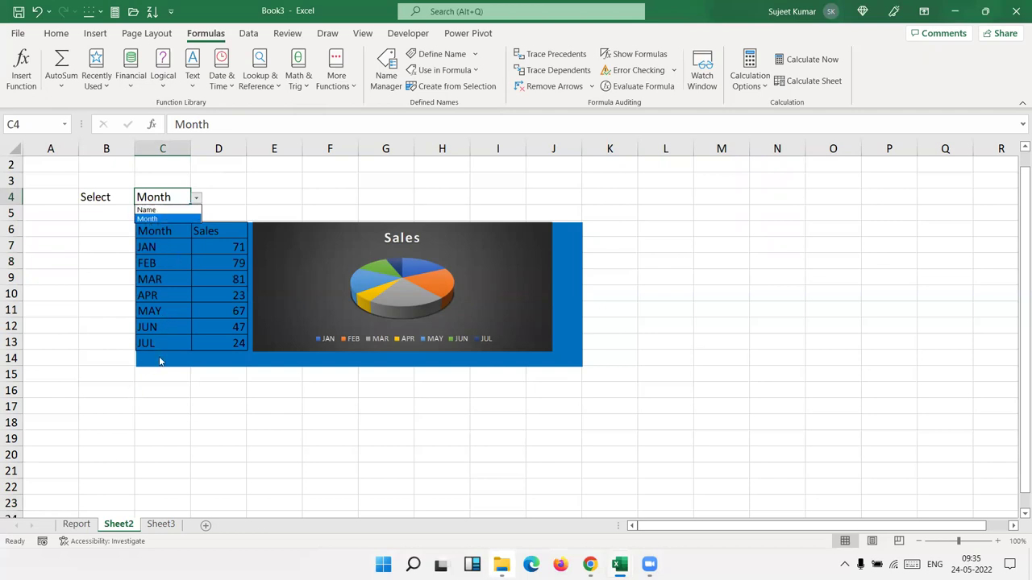
key(Escape)
drag(203, 333, 200, 332)
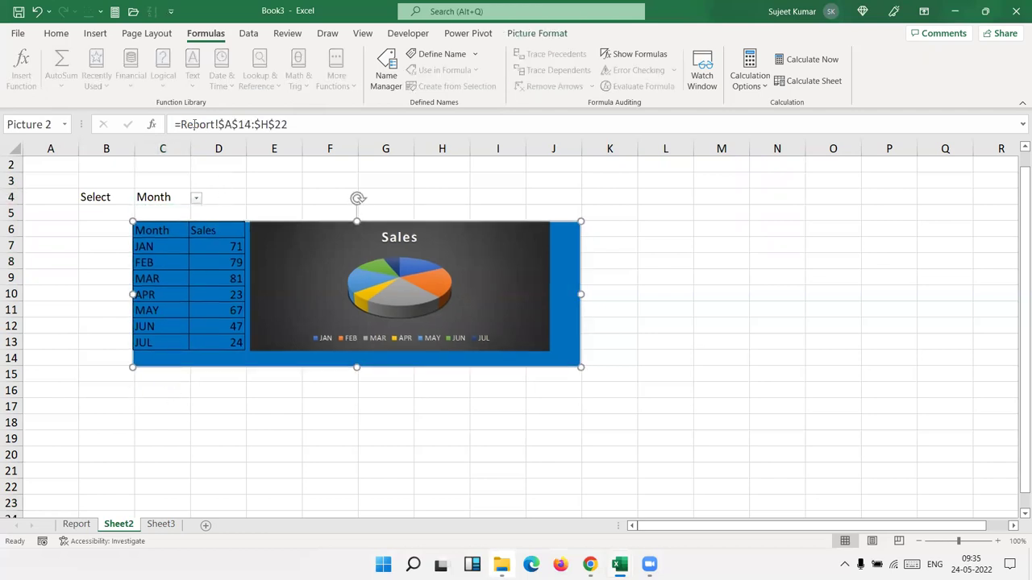
Step: Point the linked picture's reference to =Name, then change it to =Month
drag(182, 124, 339, 122)
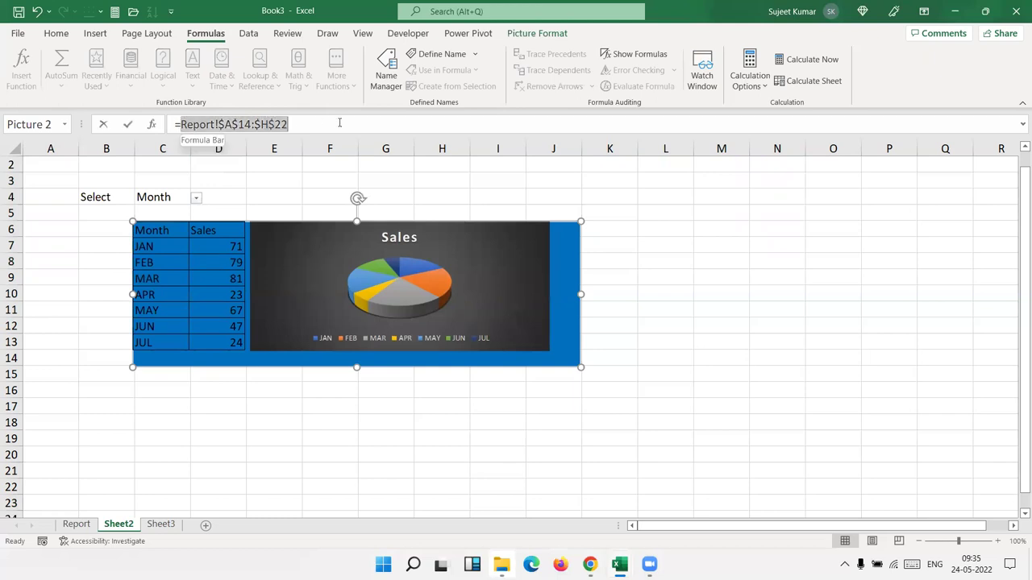
text(Name)
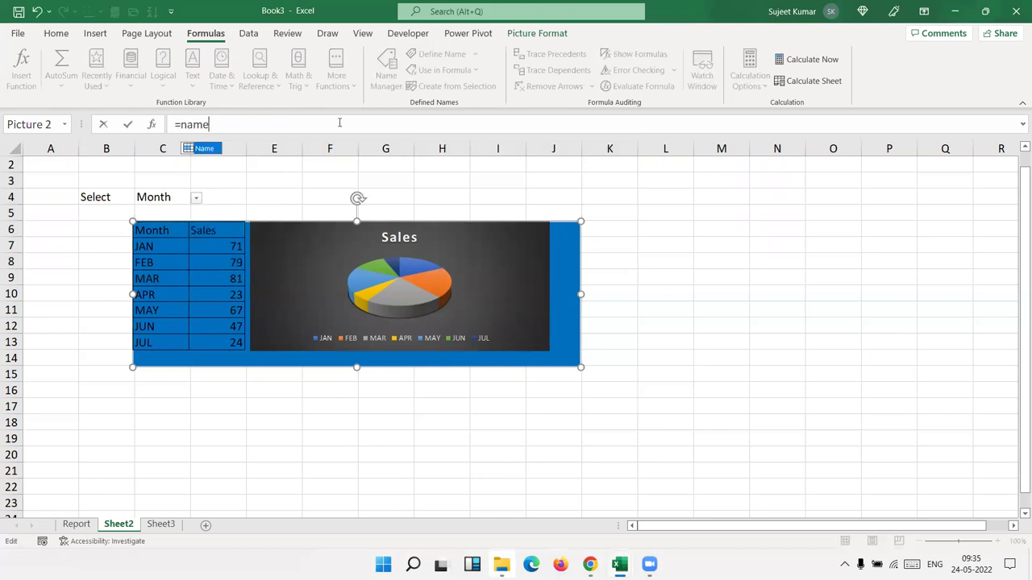
key(Return)
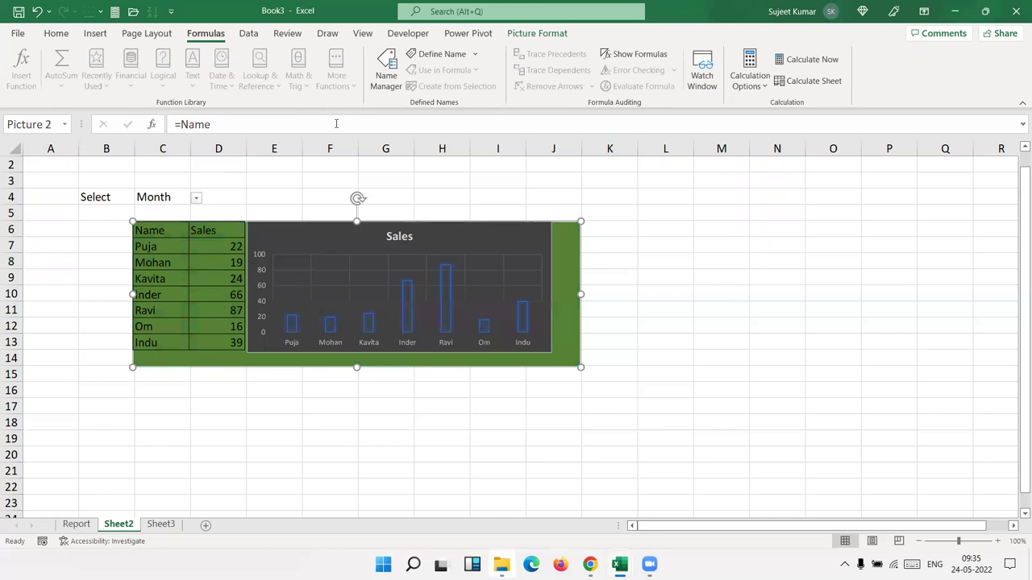
click(262, 120)
key(BackSpace)
key(BackSpace)
key(BackSpace)
key(BackSpace)
text(mo)
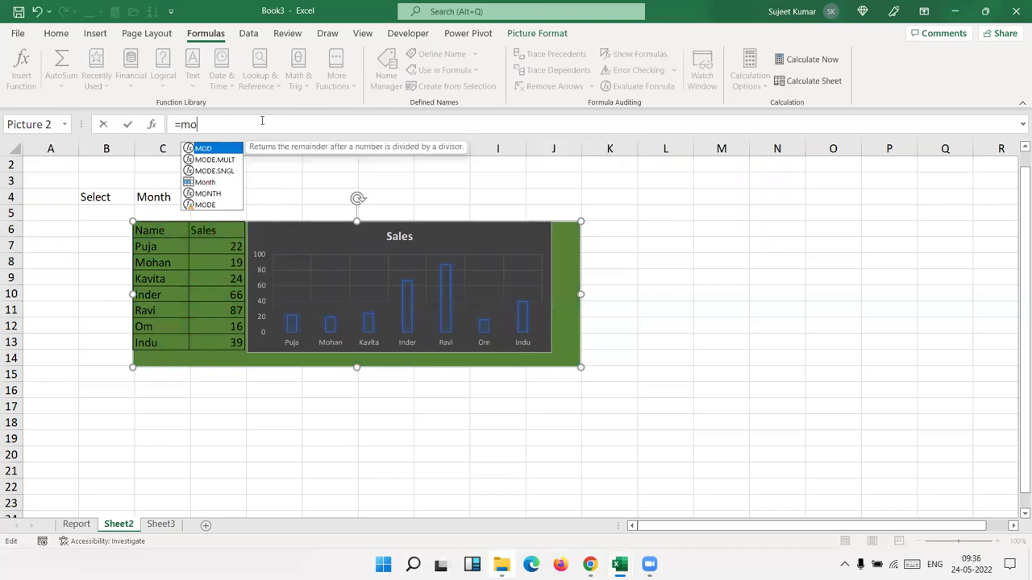
key(Down)
key(Down)
key(Down)
key(Tab)
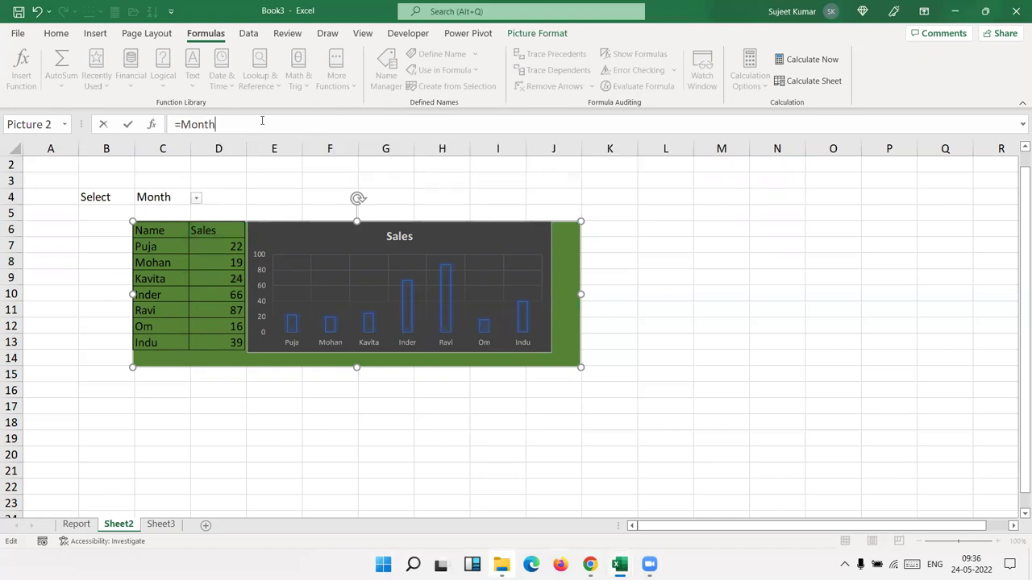
key(Return)
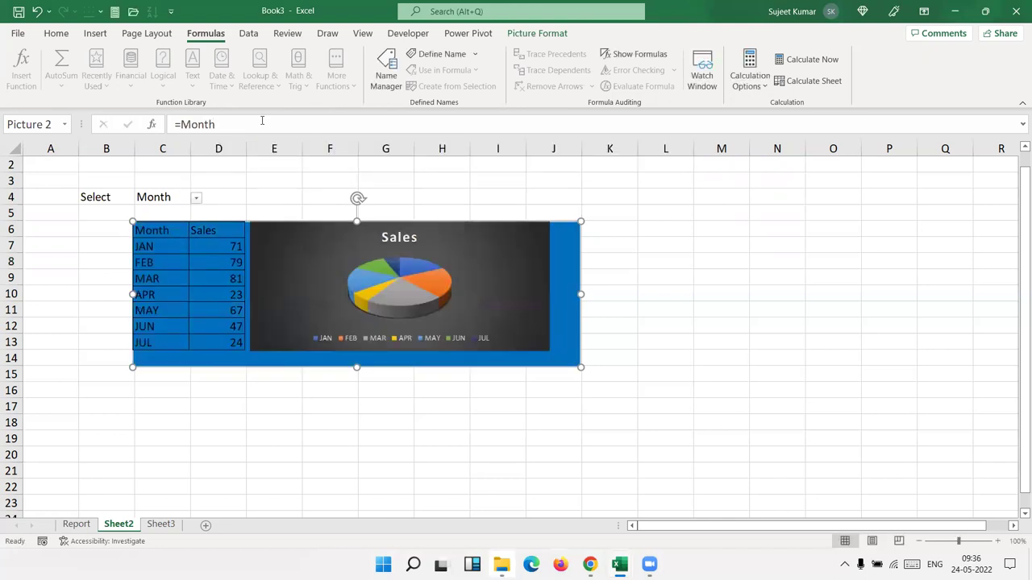
Step: Test the picture by switching C4 to Name and back to Month
click(242, 412)
click(207, 352)
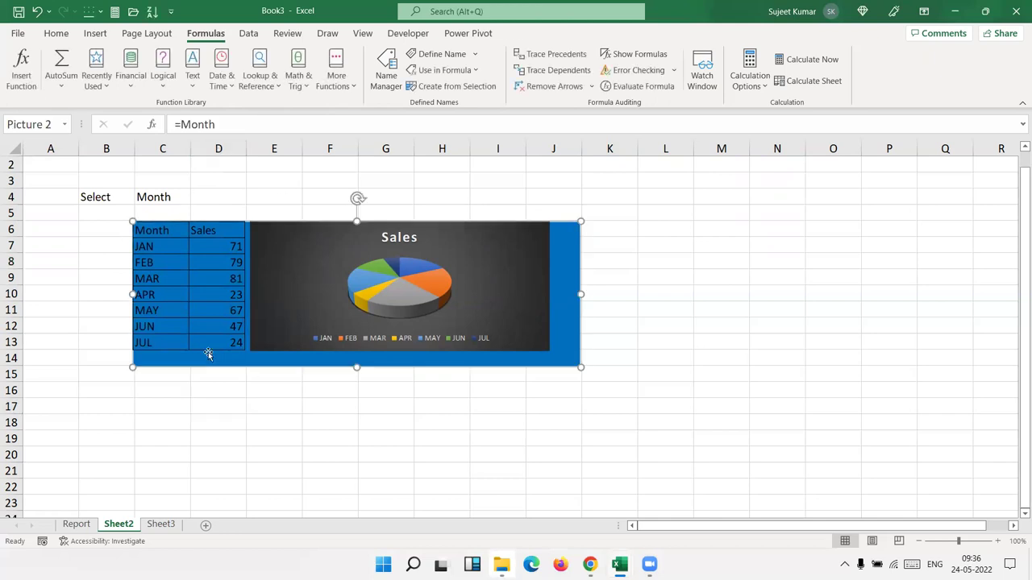
click(154, 194)
click(196, 198)
click(194, 210)
click(195, 200)
click(190, 219)
click(192, 245)
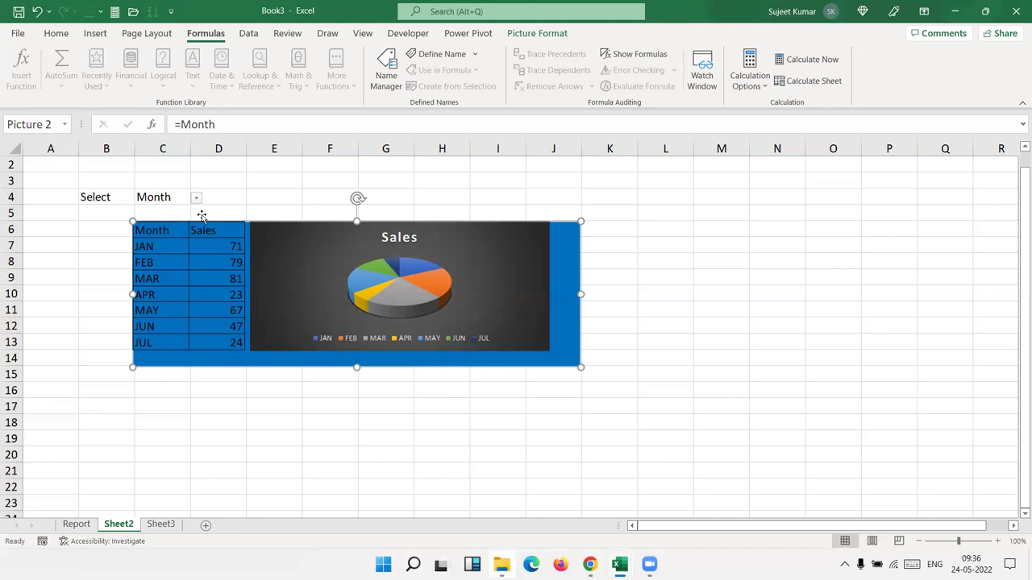
click(182, 197)
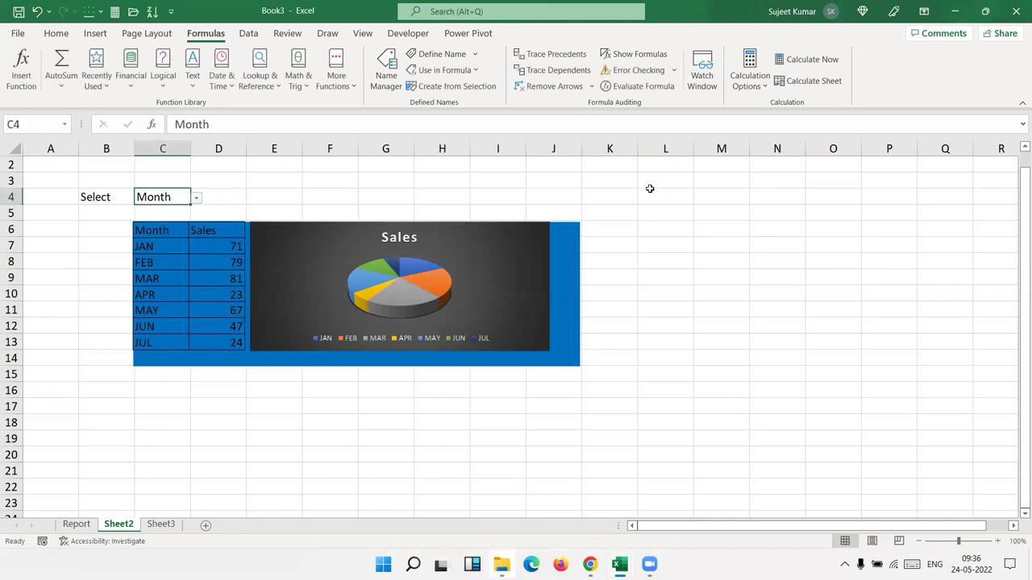
Step: Enter 50 in A2, test an =A2 reference in N6, then clear N6
click(719, 191)
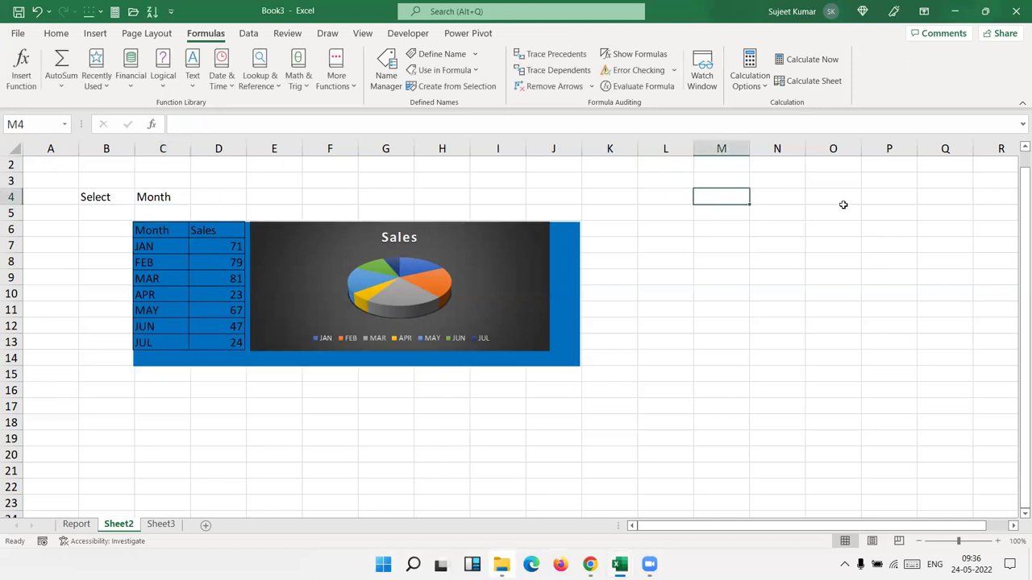
click(45, 162)
text(50)
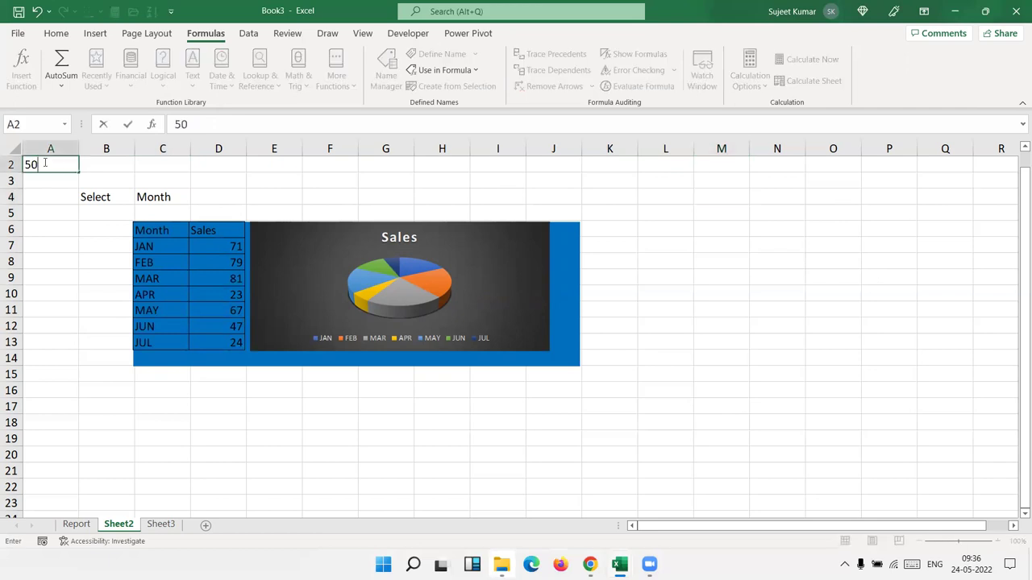
click(779, 225)
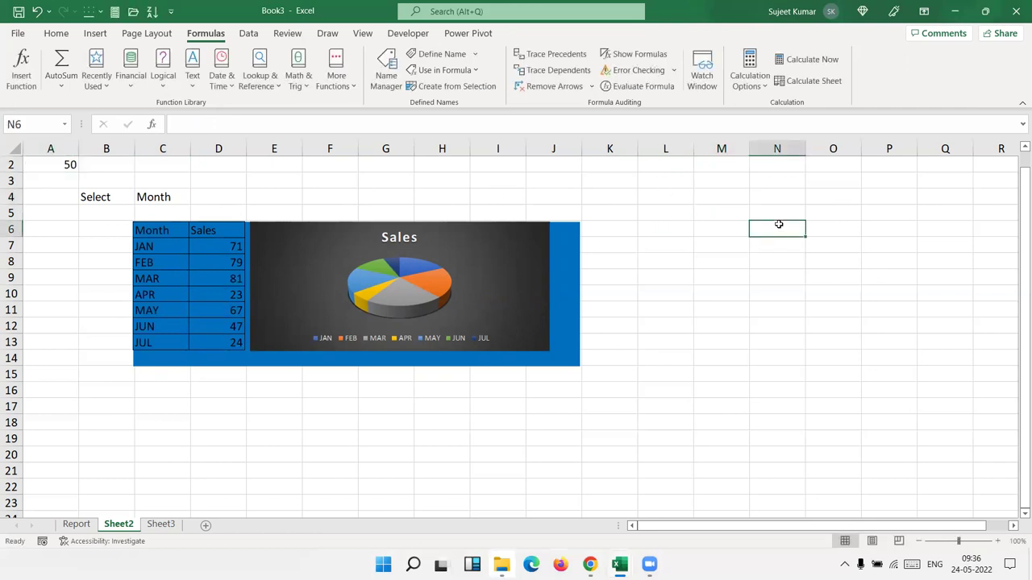
text(=A1)
key(Tab)
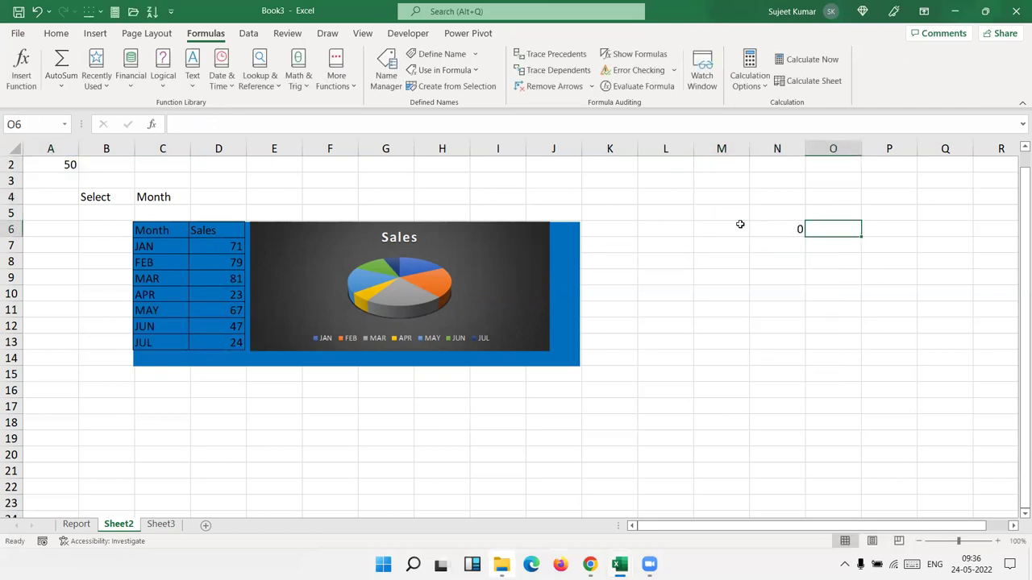
click(796, 231)
text(=)
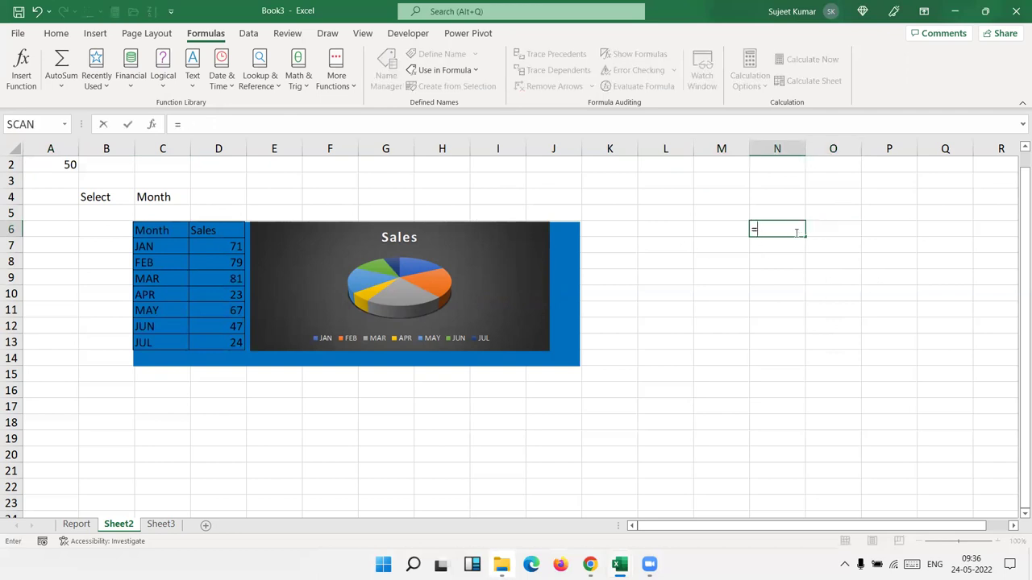
text(a2)
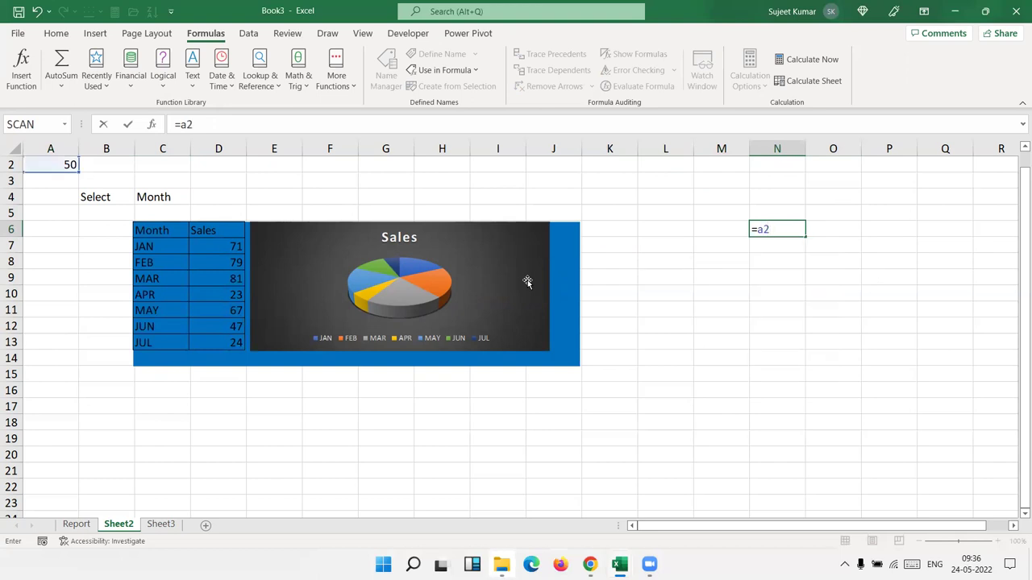
key(Return)
key(Up)
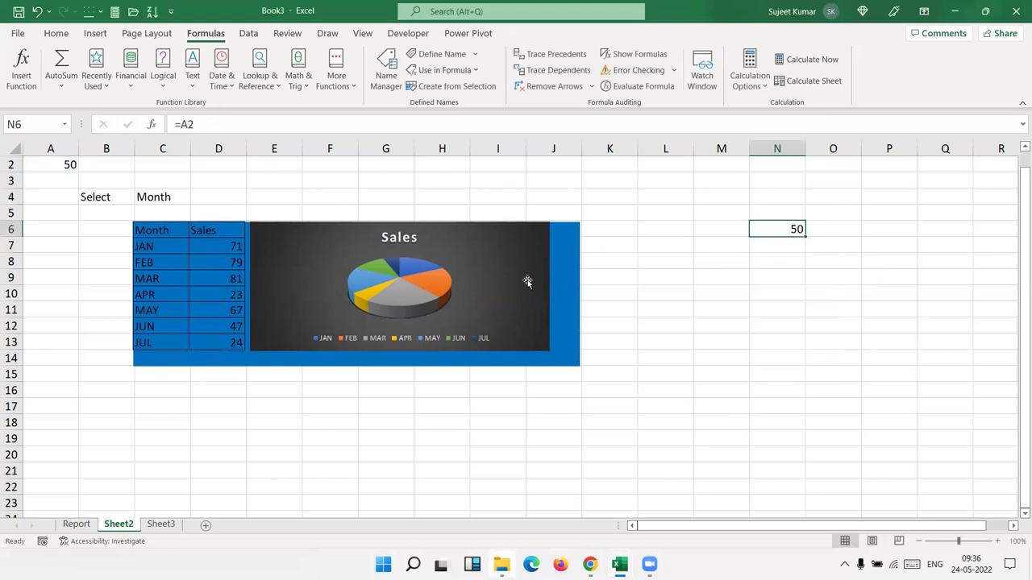
key(Delete)
Step: Enter the text A2 in K3 and the formula =K3 in M9
click(615, 186)
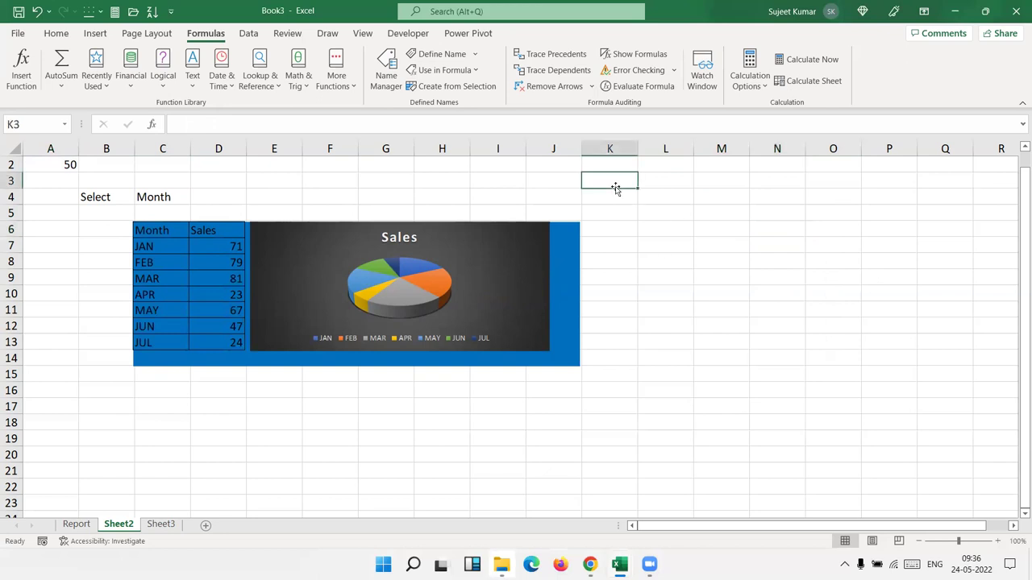
text(A2)
key(Return)
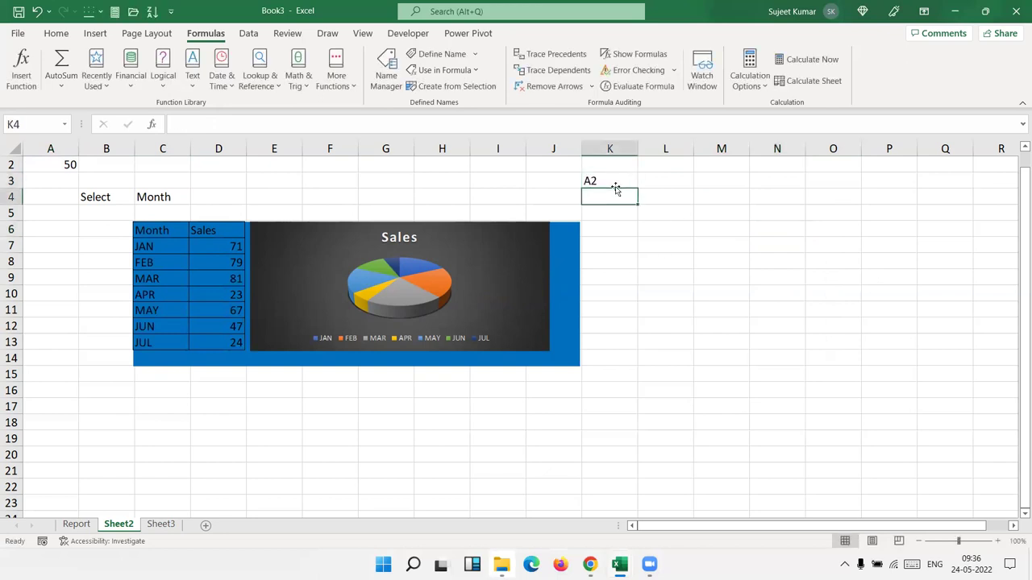
click(611, 178)
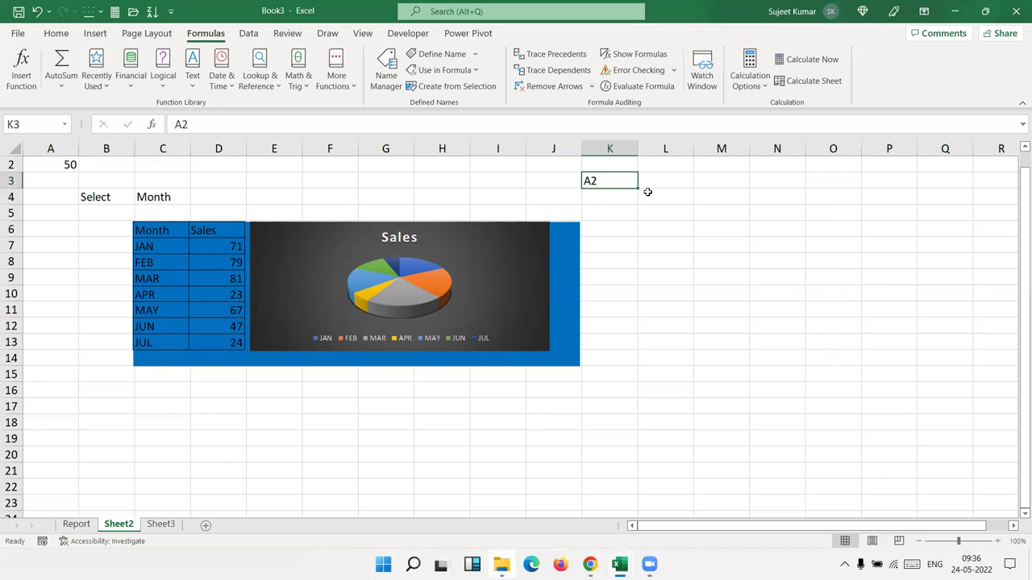
click(728, 279)
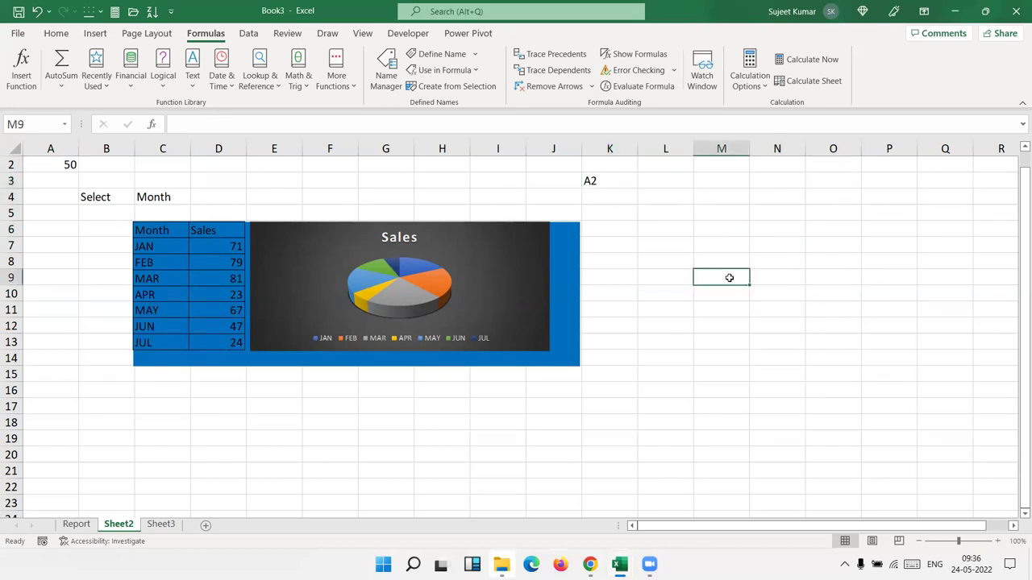
text(=)
click(613, 181)
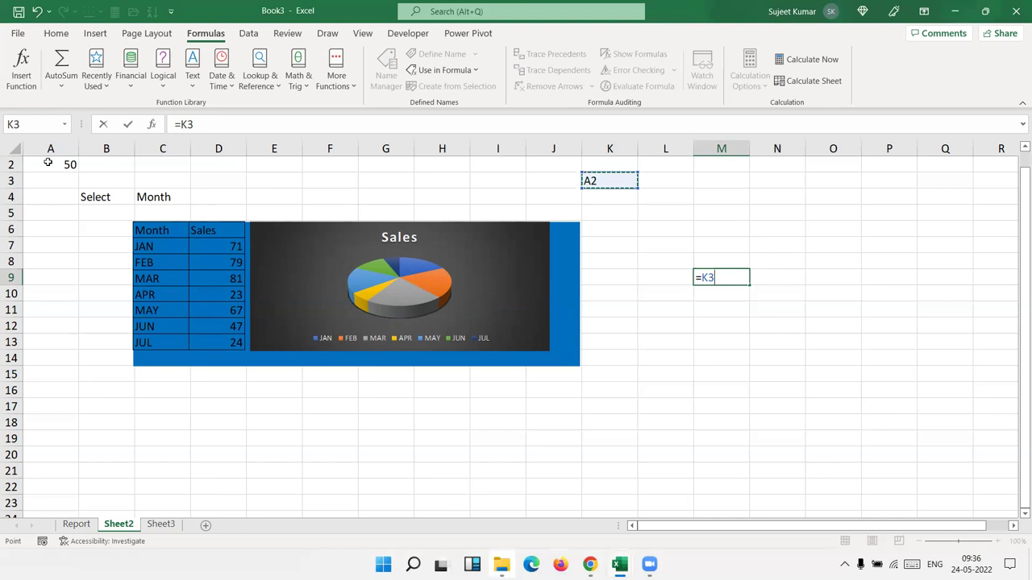
key(Return)
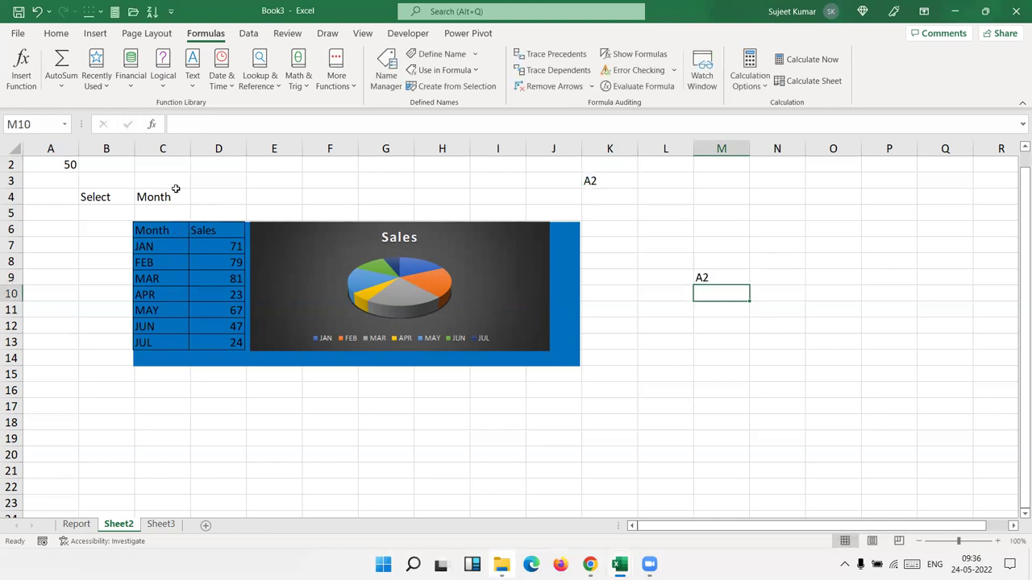
Step: Rewrite M9's formula as =INDIRECT(K3) so it returns 50
click(715, 274)
double_click(715, 274)
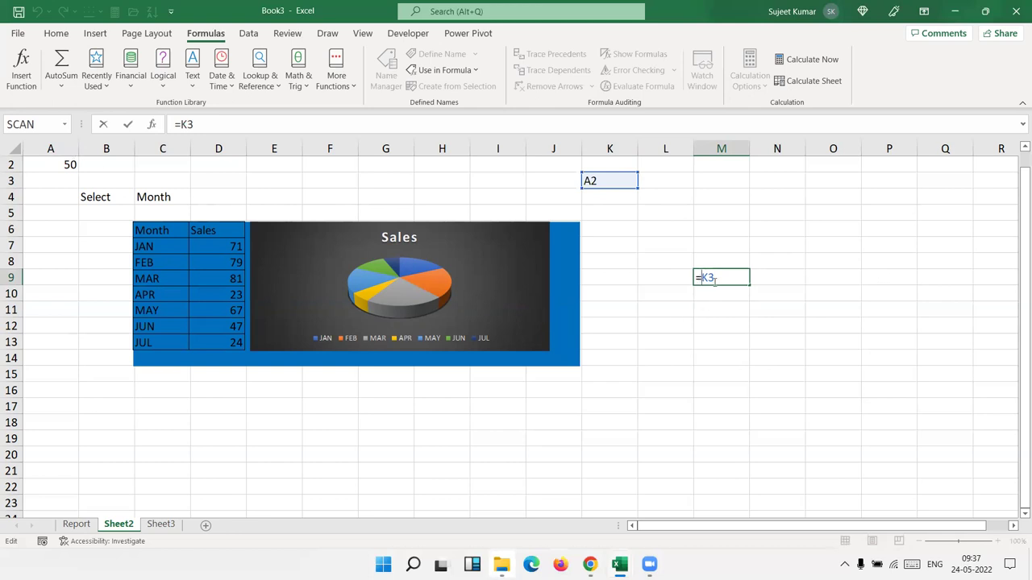
text(ind)
key(Down)
key(Tab)
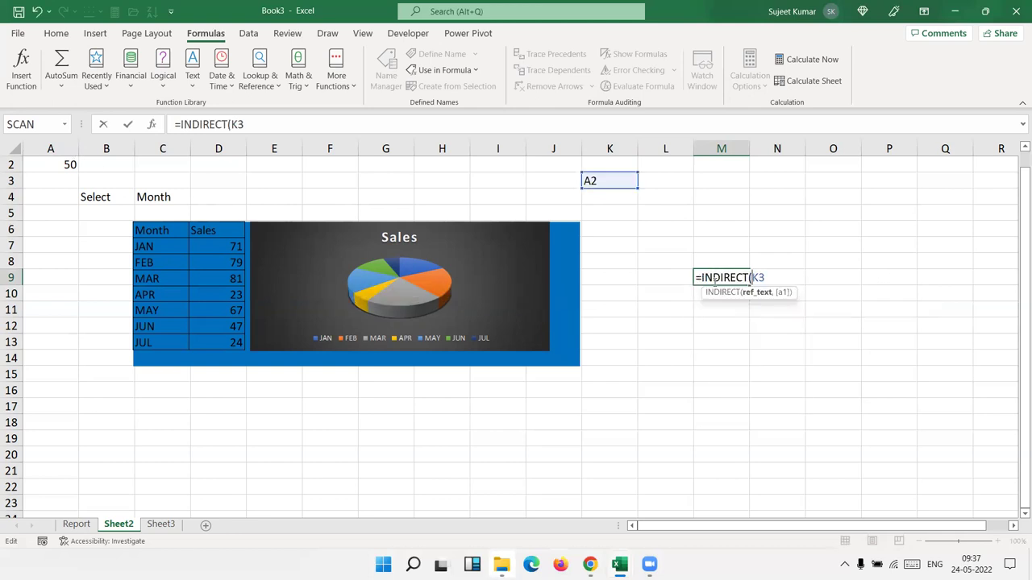
text())
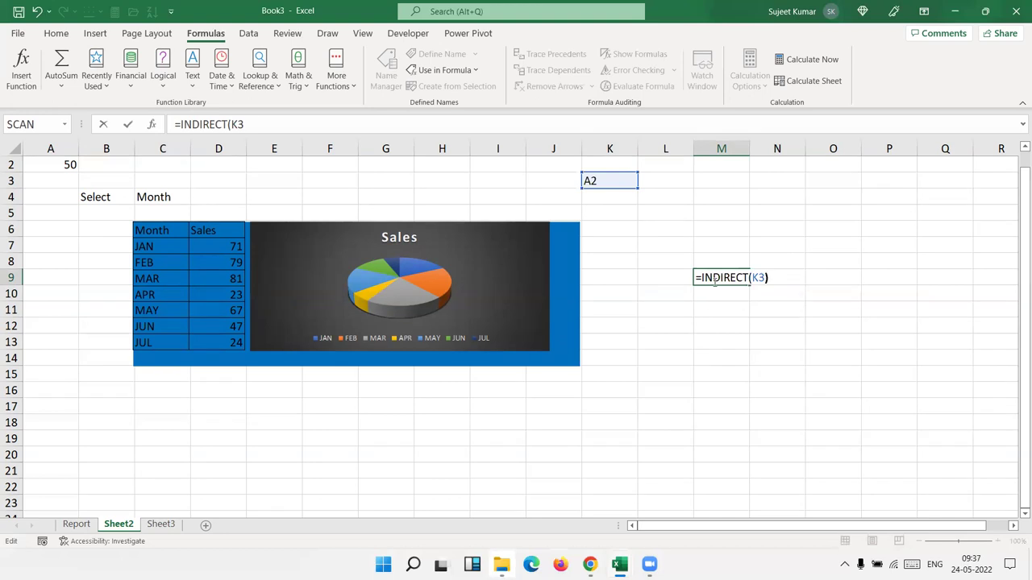
key(ctrl+Return)
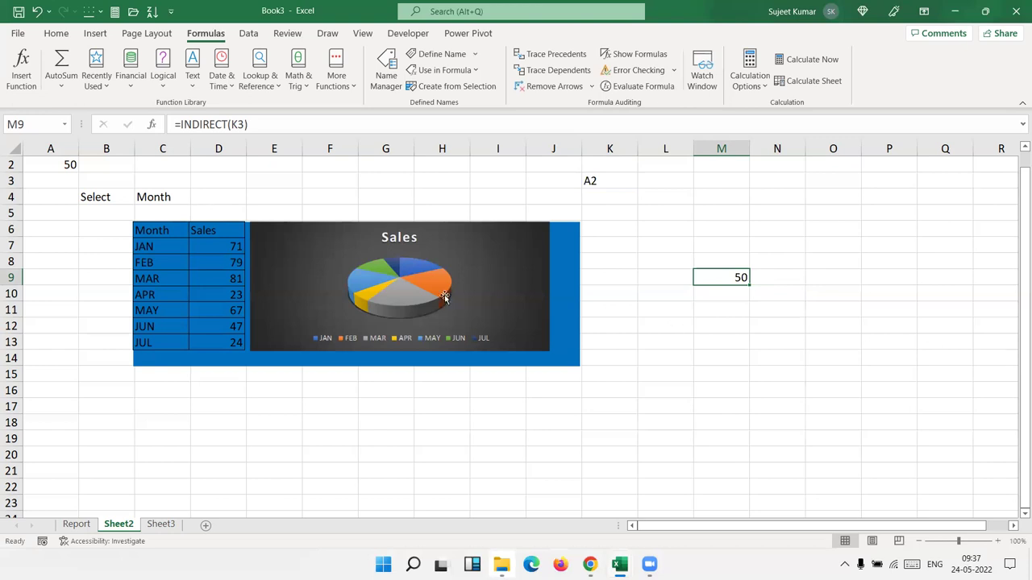
Step: Enter =SUM(Month) in E4, giving the Month range total of 392
click(271, 184)
click(273, 197)
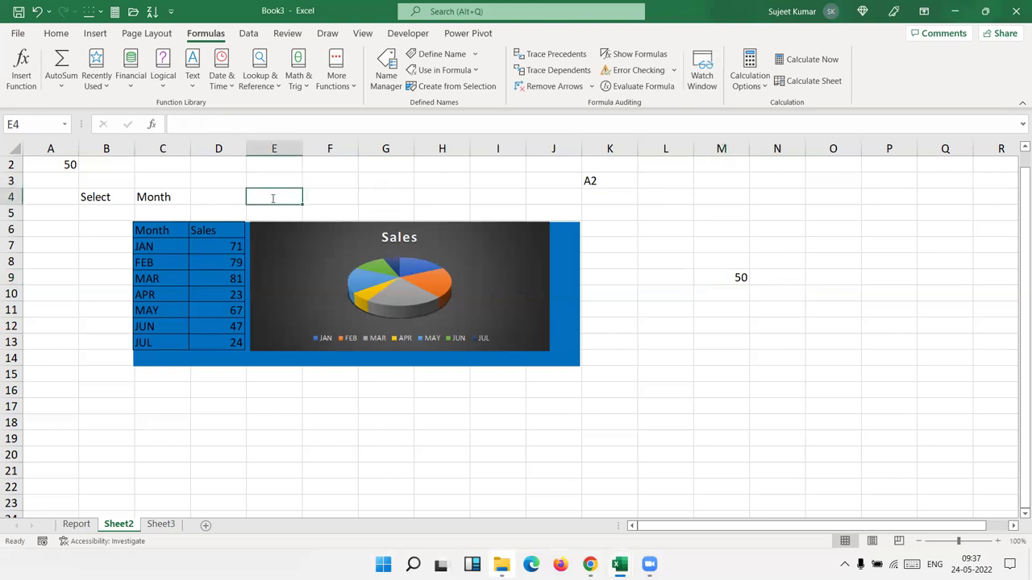
text(=SUM()
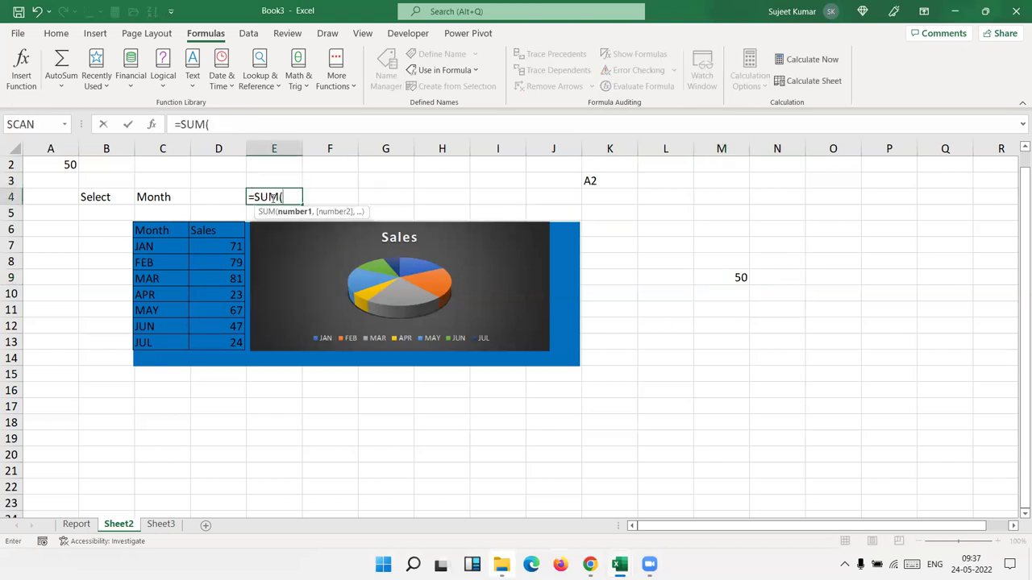
text(mo)
key(Down)
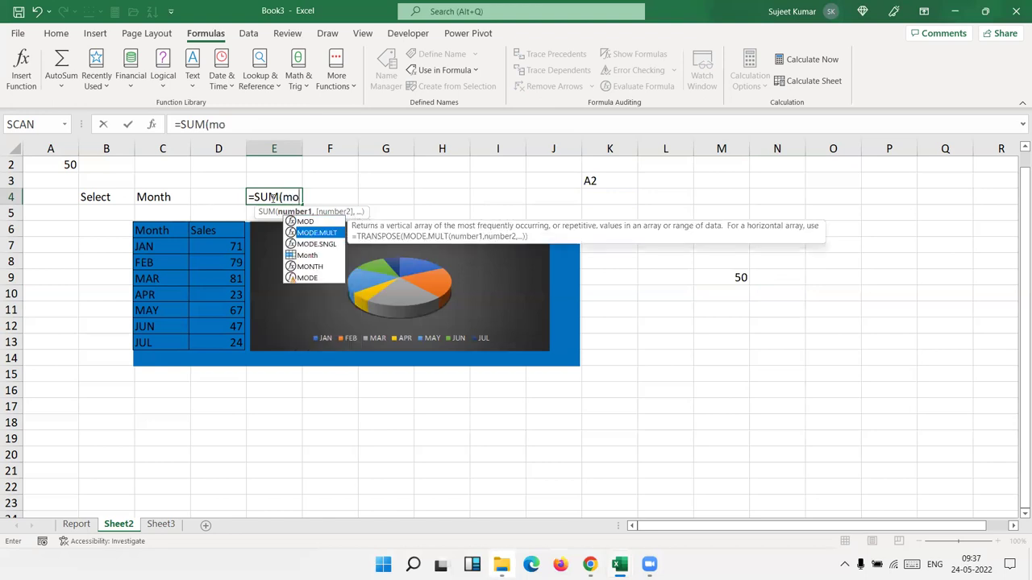
key(Down)
key(Down)
key(Tab)
text())
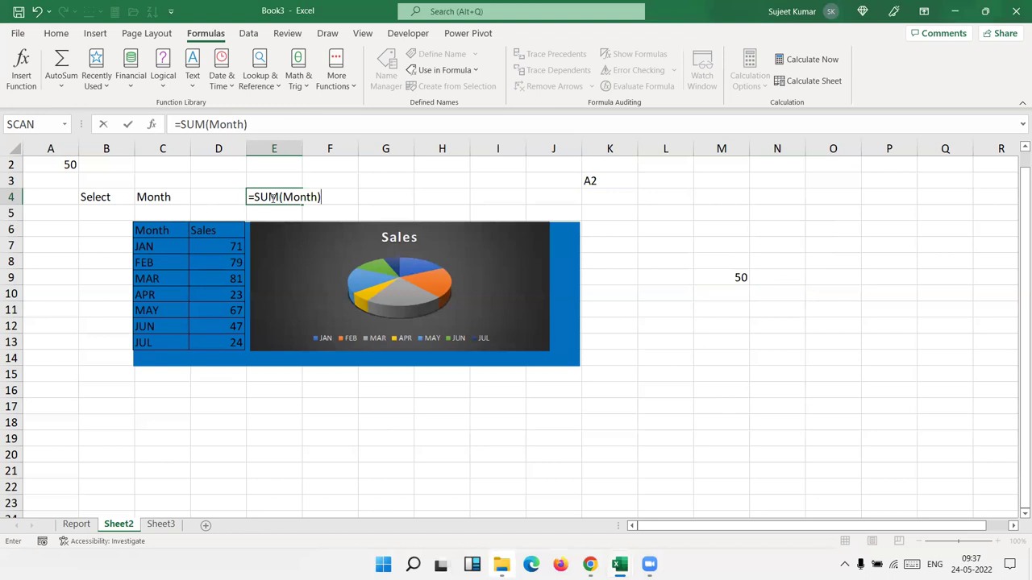
key(Return)
Step: Overwrite E4 with =SUM(C4), which returns 0
click(273, 198)
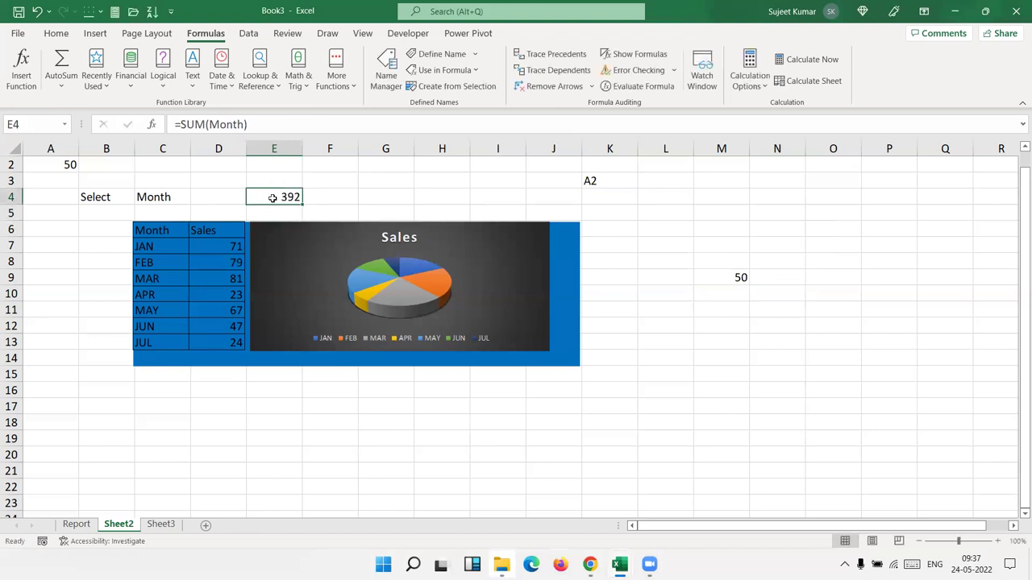
text(=SUM()
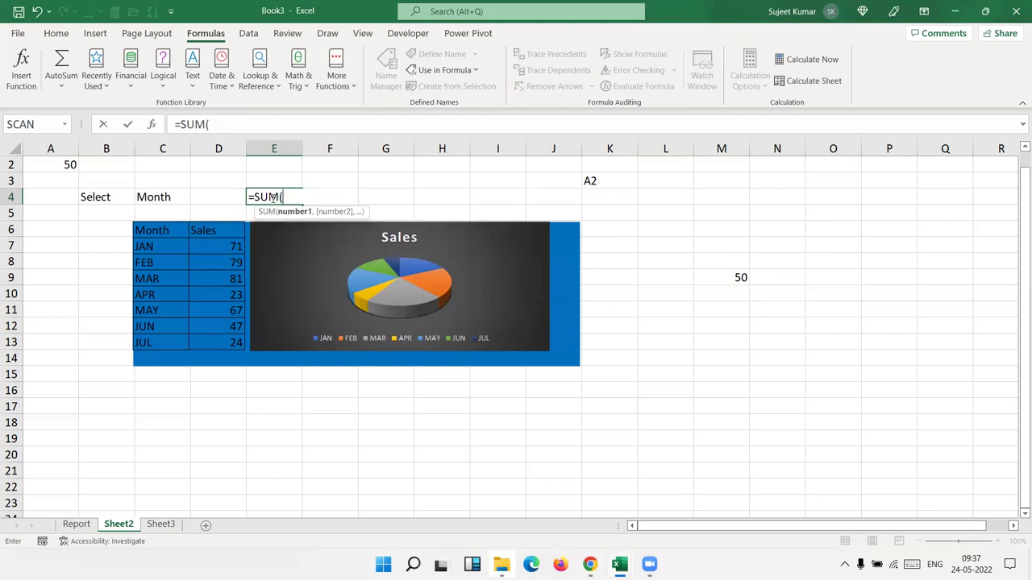
click(148, 199)
text())
key(Return)
key(Up)
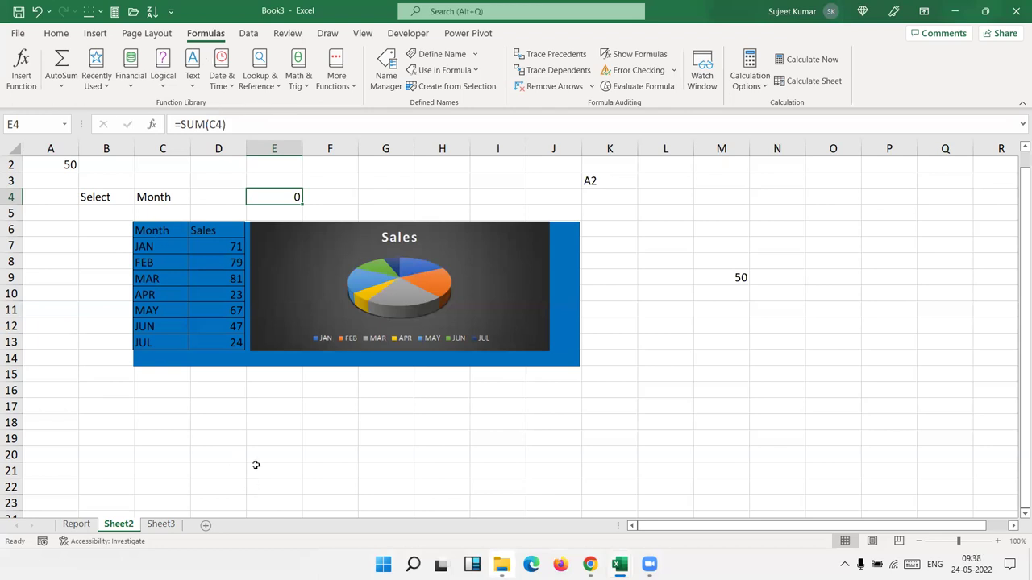
Step: Change E4's formula to =SUM(INDIRECT(C4)) so it returns 392
click(205, 124)
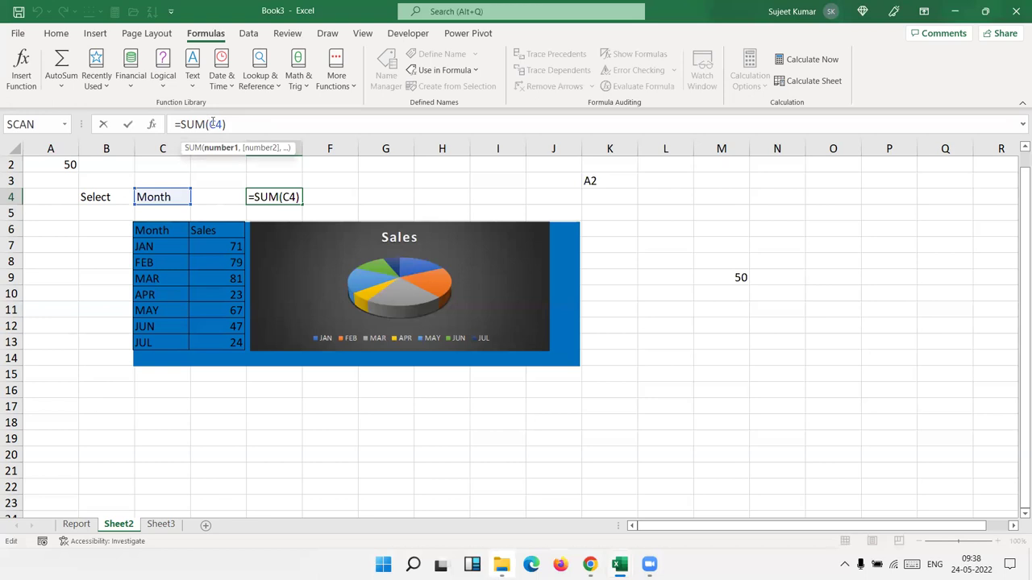
text(ind)
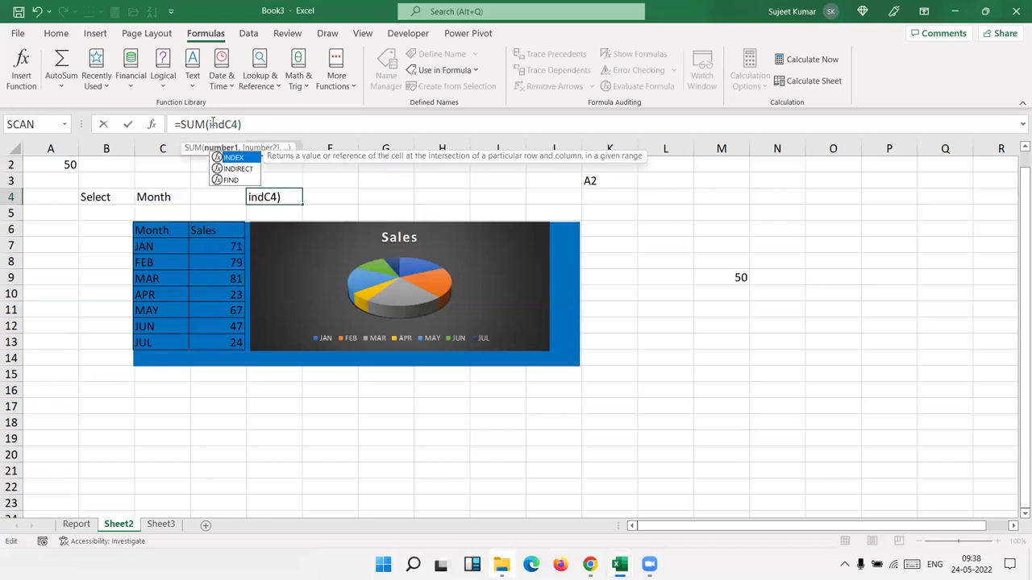
key(Down)
key(Tab)
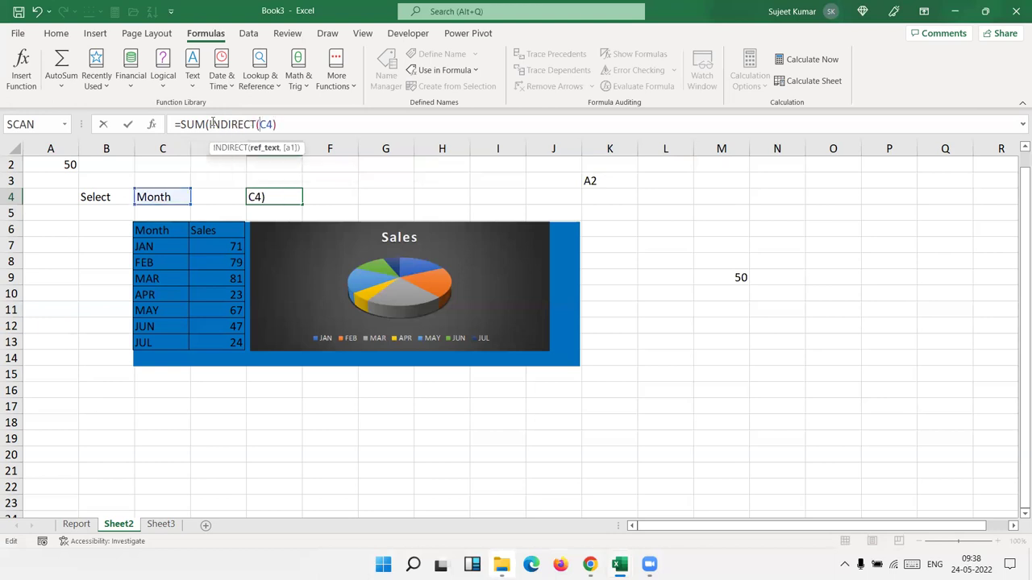
key(Return)
key(Return)
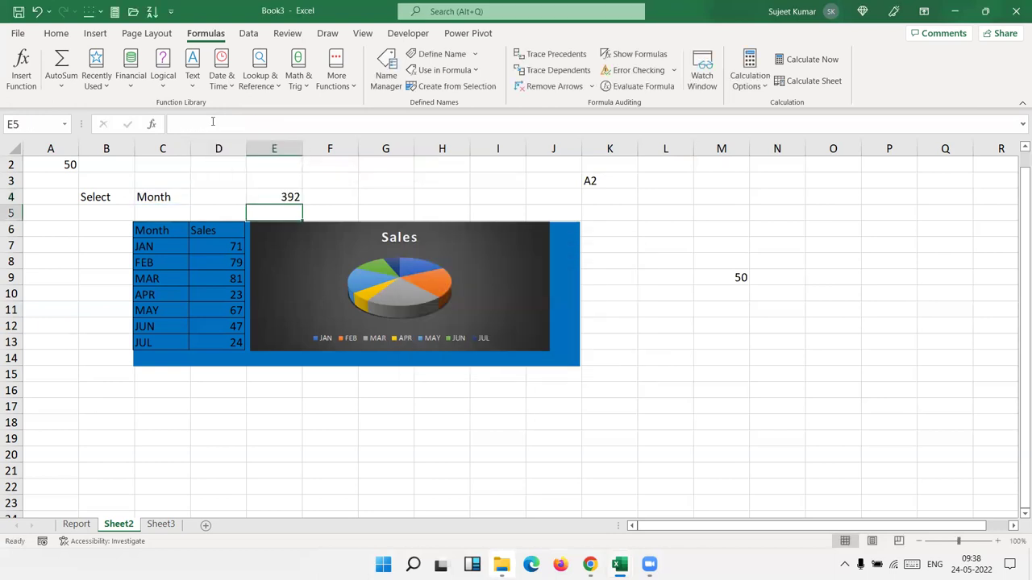
key(Up)
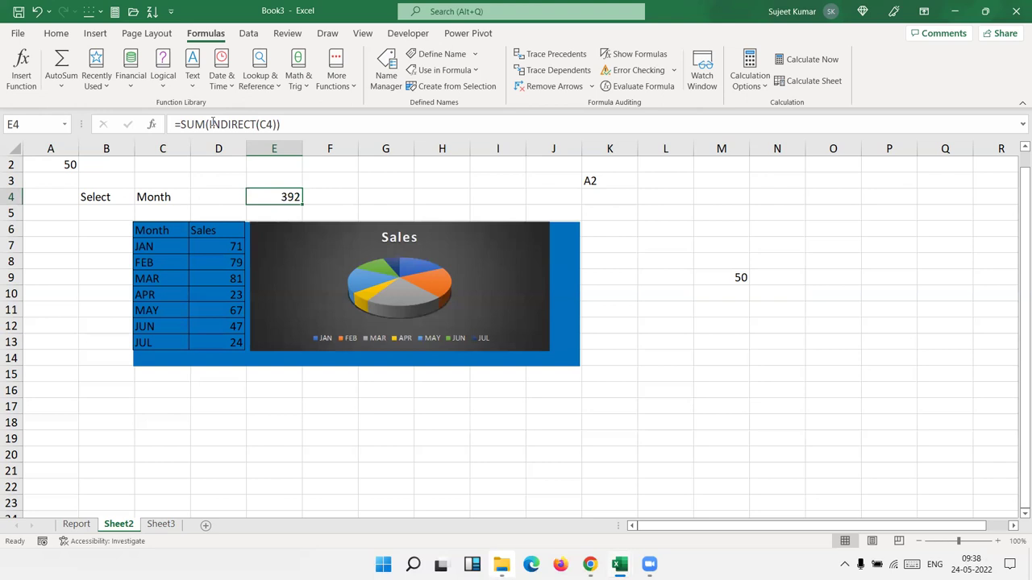
right_click(11, 390)
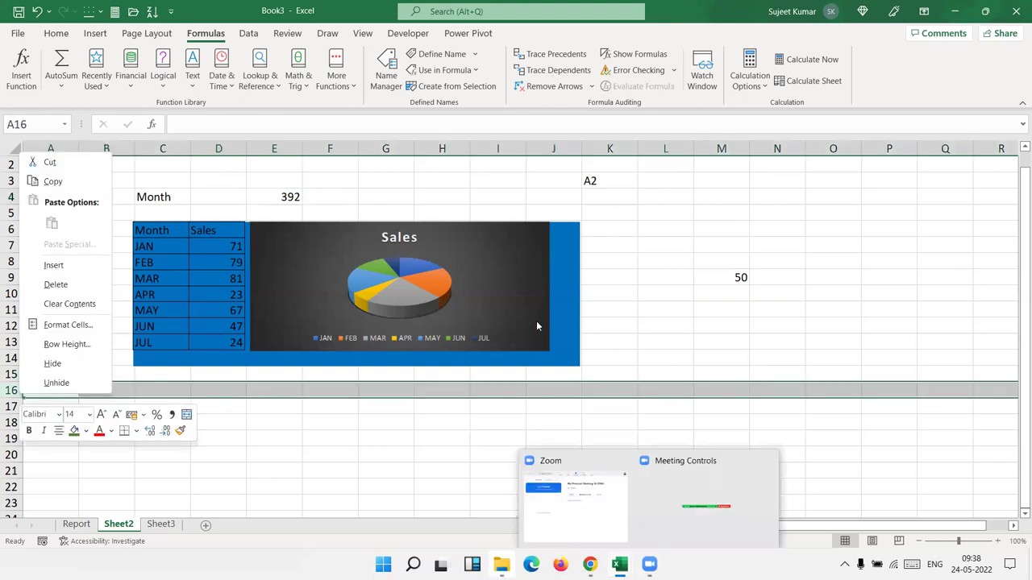
key(Escape)
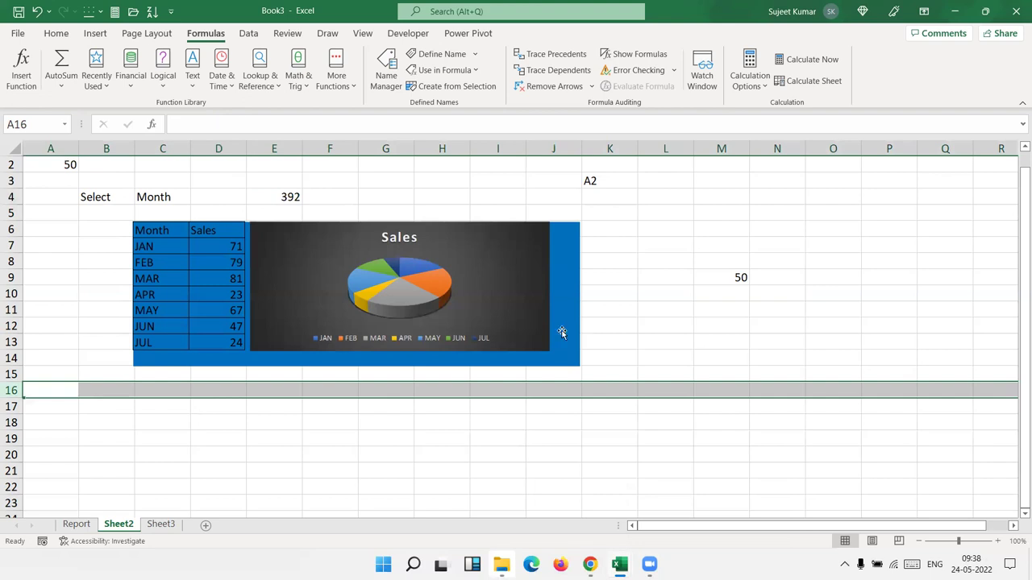
Step: Relink the chart picture to =$C$4, then delete the Month reference leaving only =
click(562, 332)
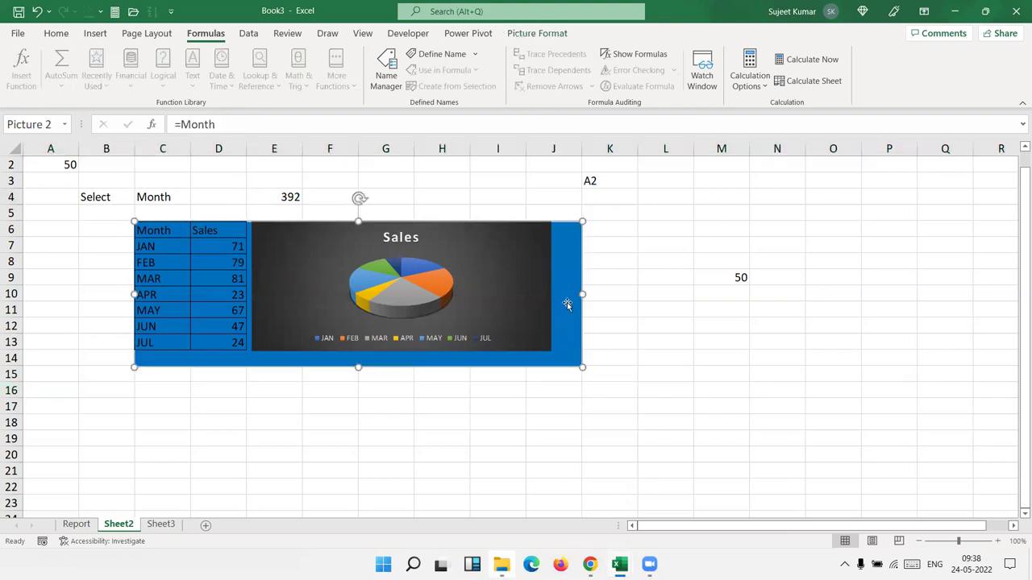
click(442, 126)
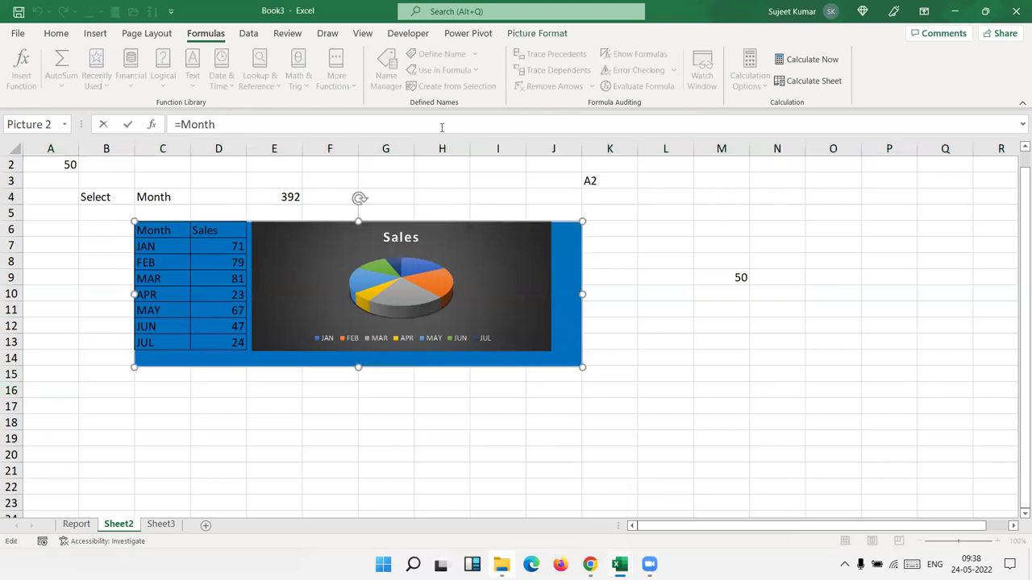
key(BackSpace)
key(BackSpace)
key(BackSpace)
key(BackSpace)
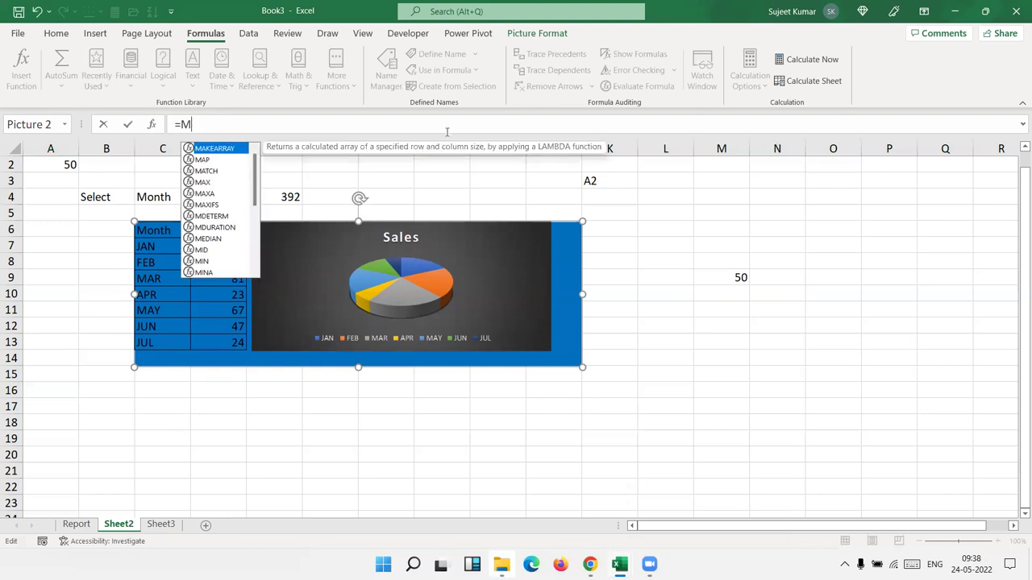
key(BackSpace)
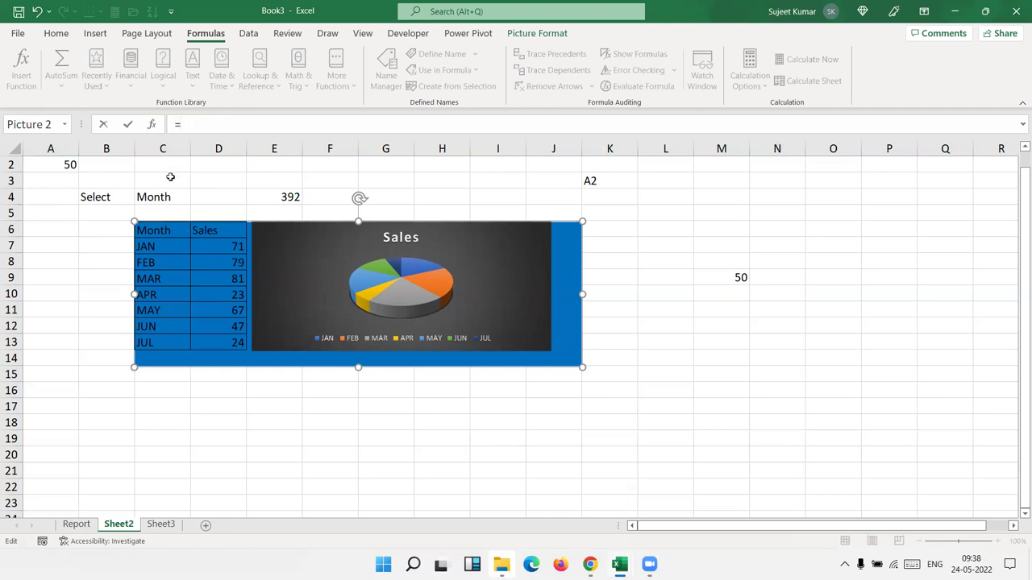
click(166, 203)
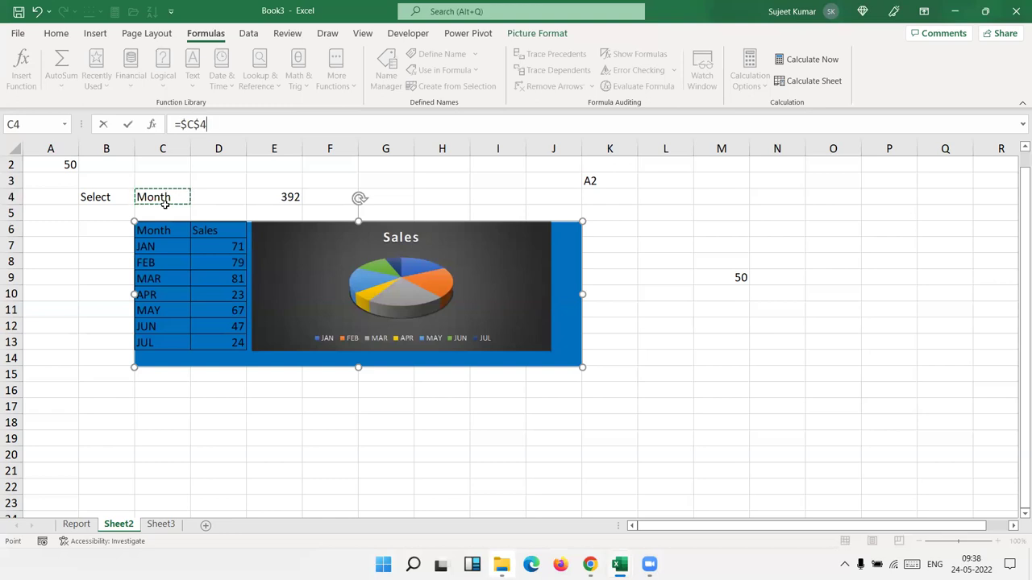
key(Return)
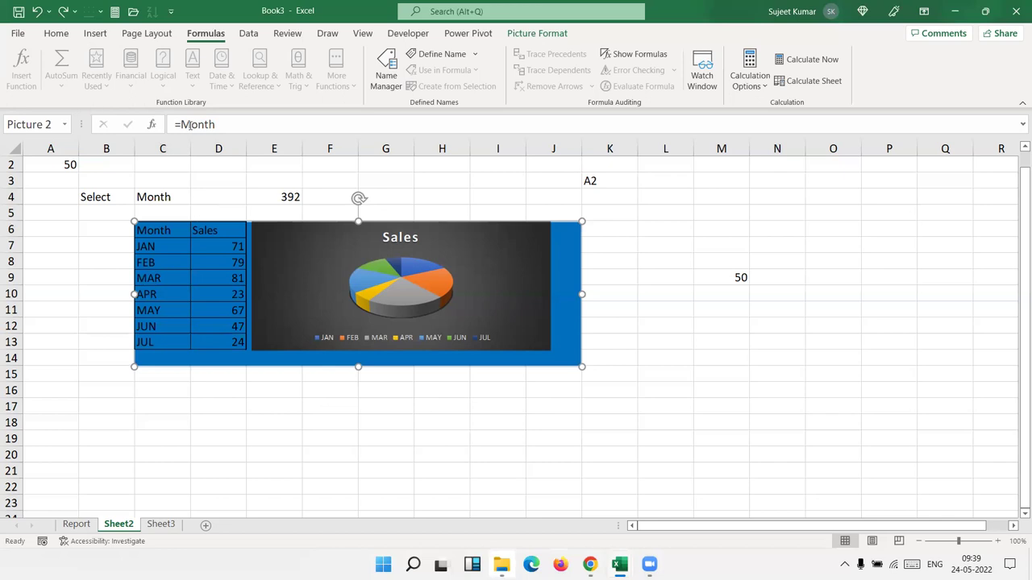
click(185, 124)
key(BackSpace)
key(BackSpace)
key(BackSpace)
key(BackSpace)
key(BackSpace)
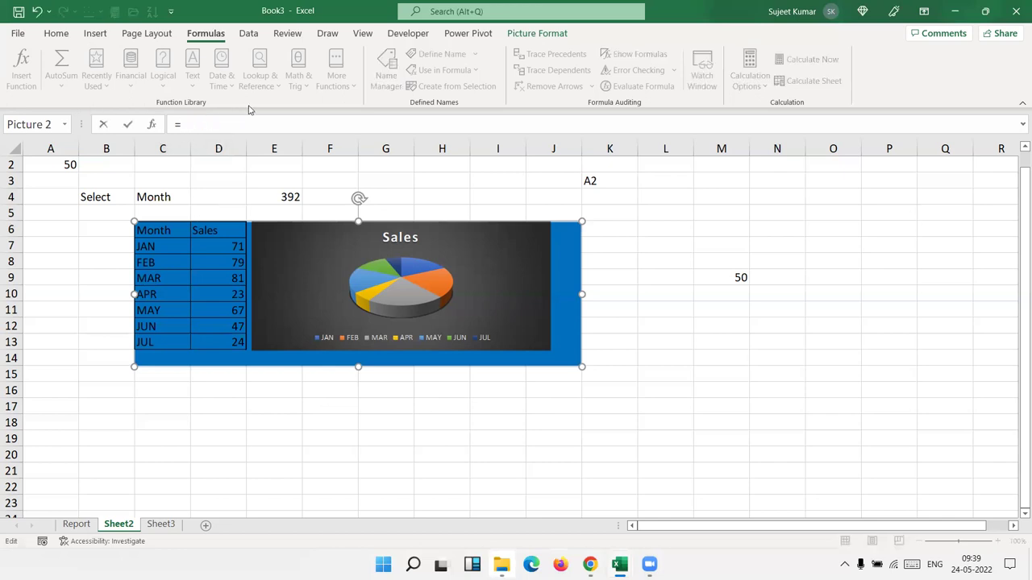
text(indire)
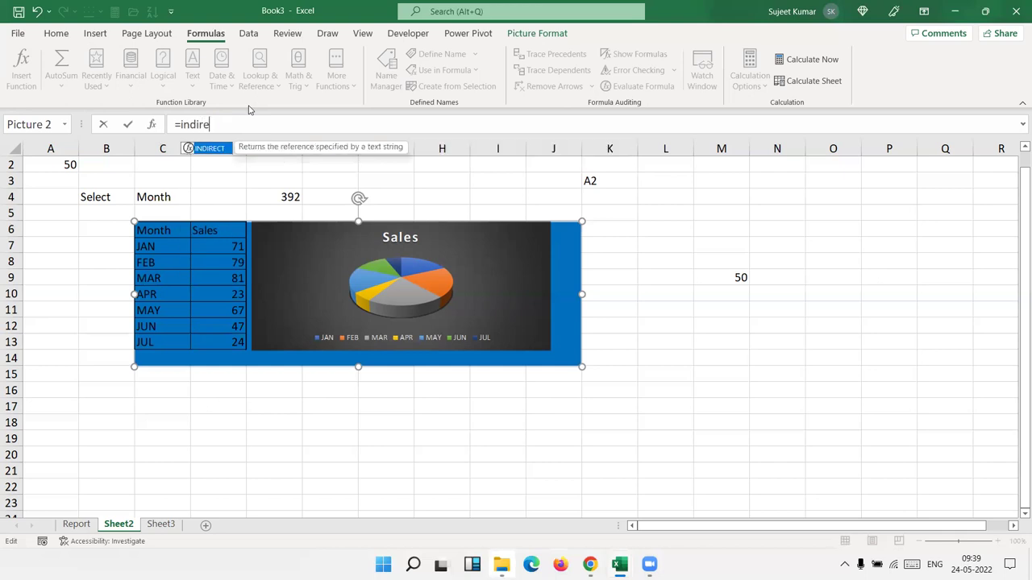
key(Tab)
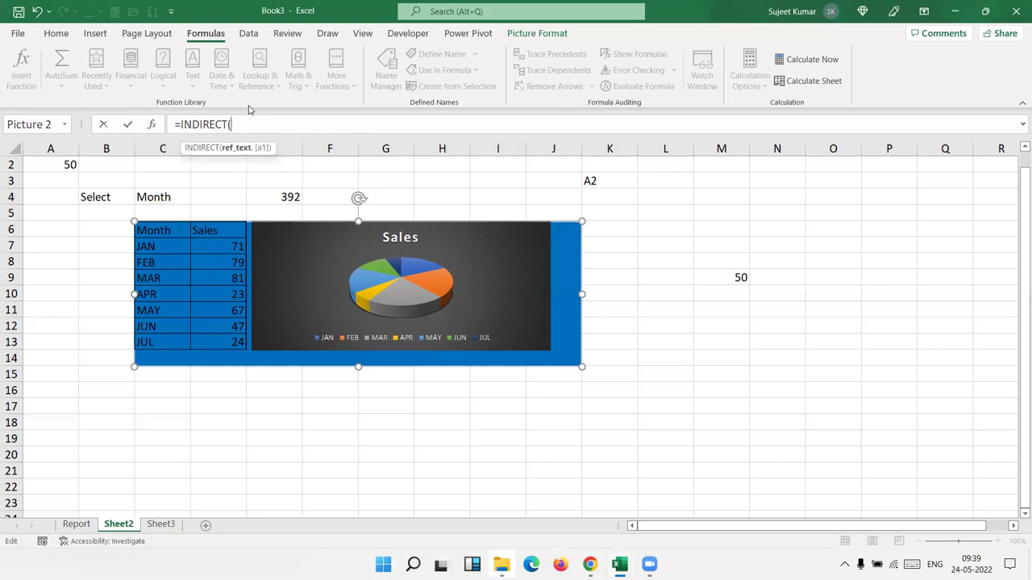
text(c)
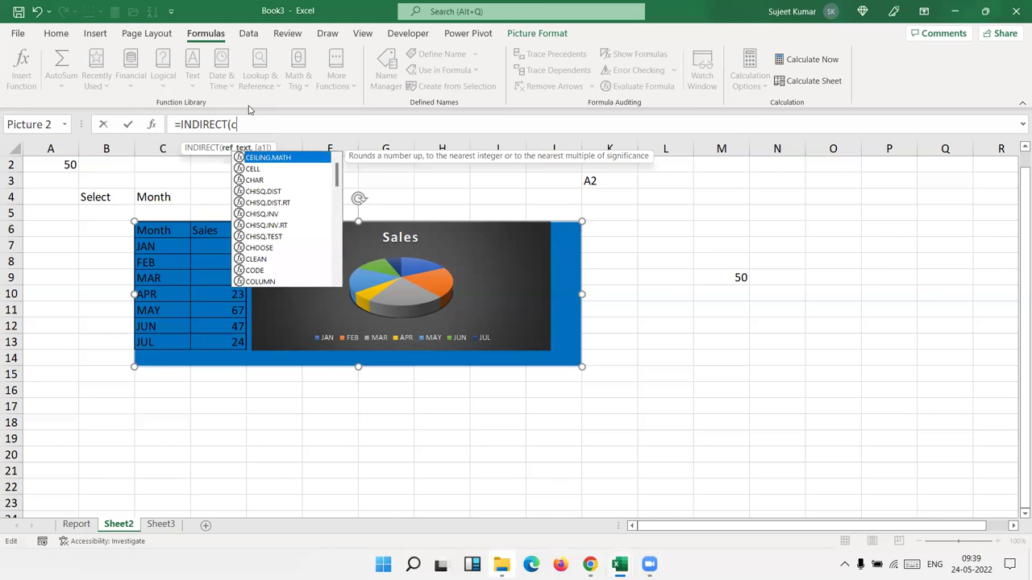
text(4))
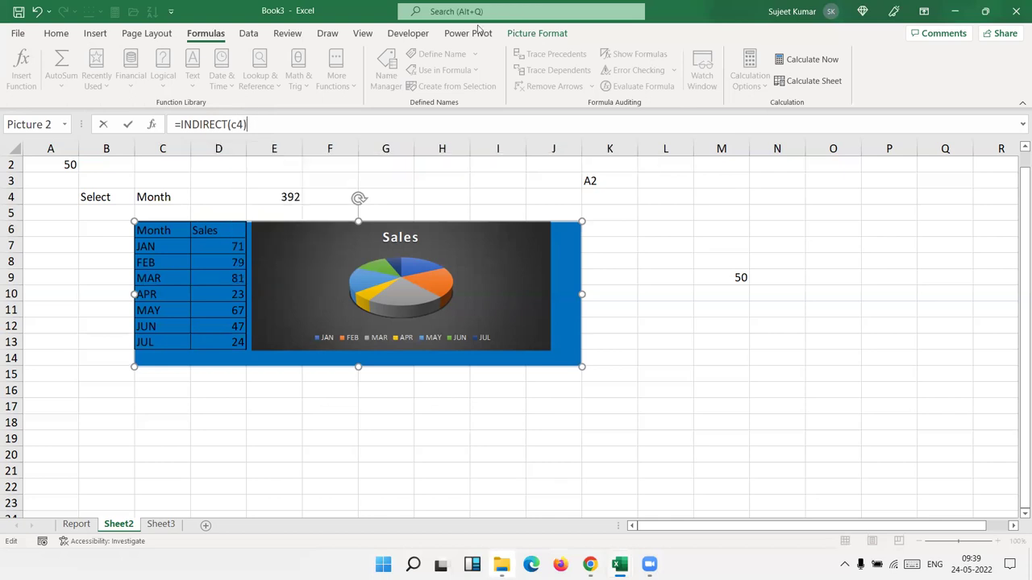
key(Return)
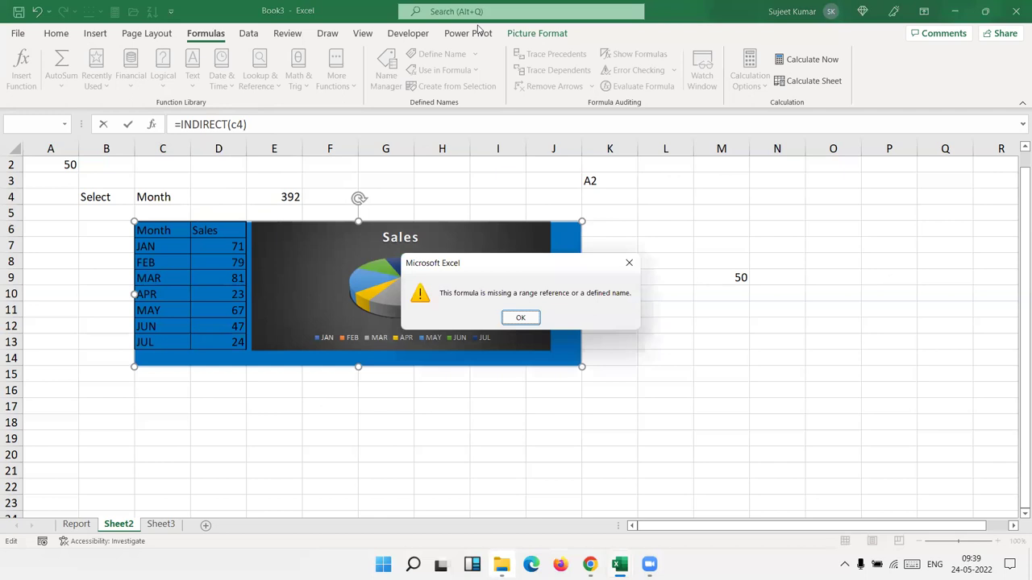
key(Return)
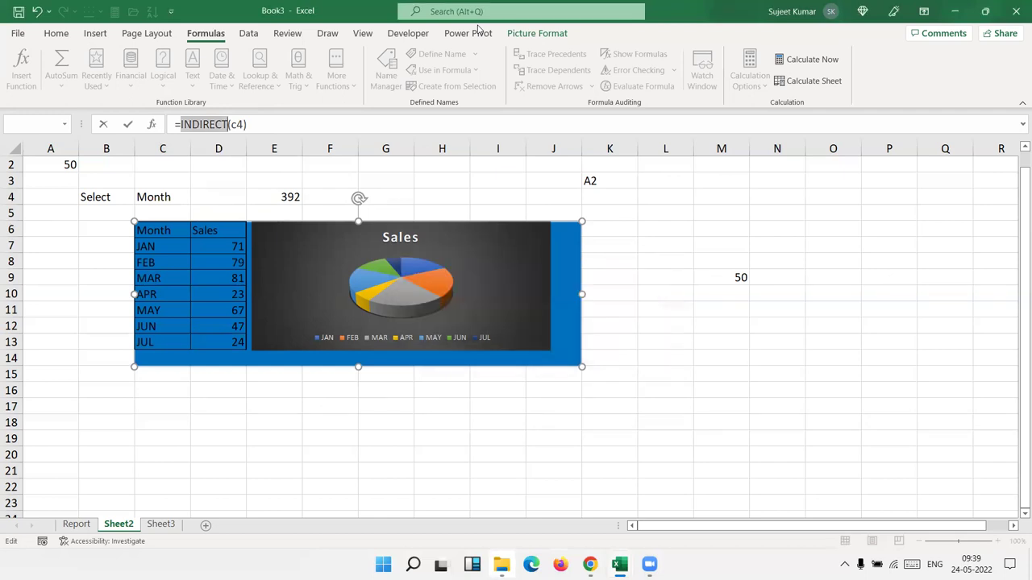
key(Escape)
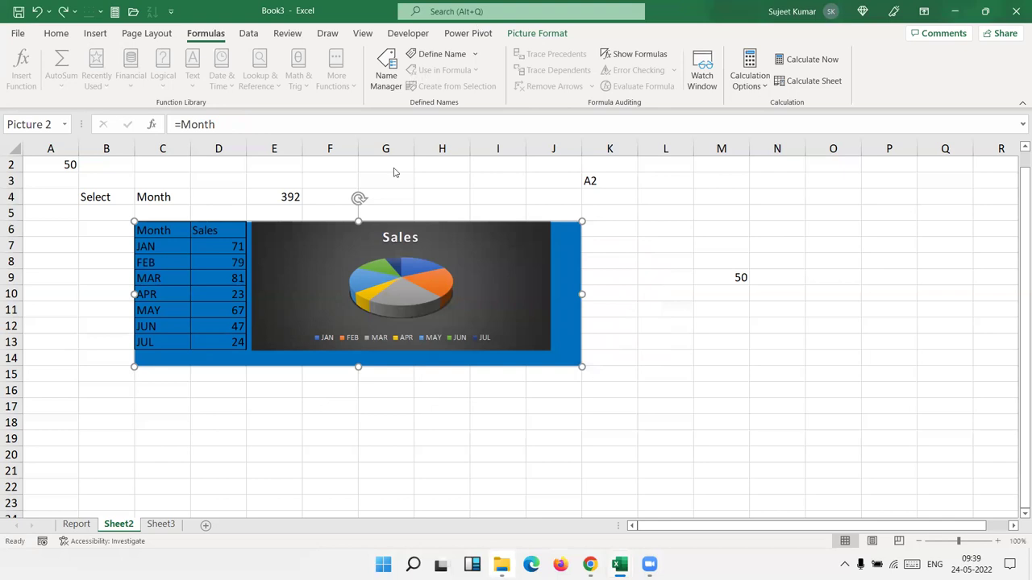
Step: Start a new defined name called Sh from Name Manager
key(ctrl+F3)
click(244, 222)
click(248, 192)
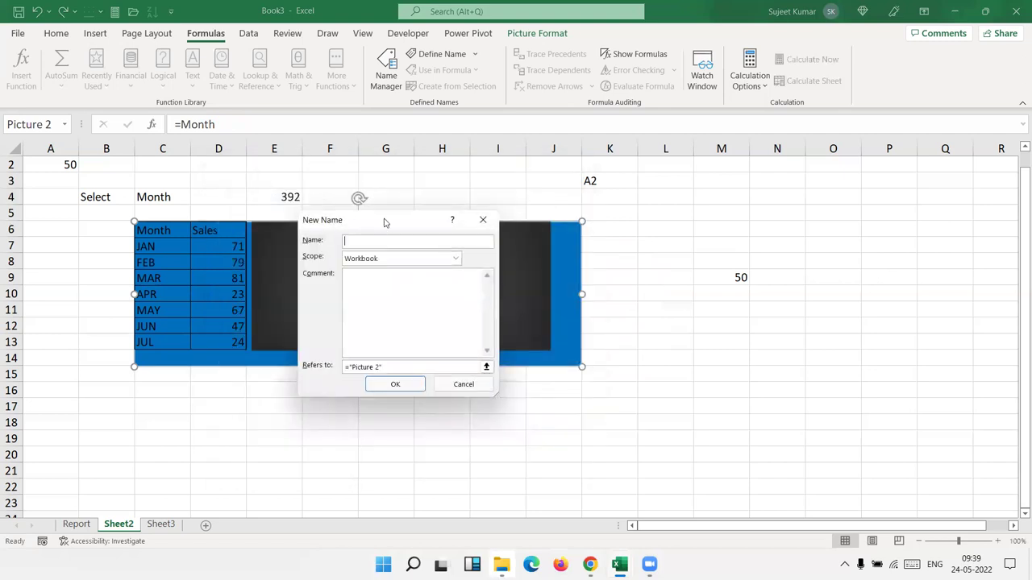
text(Sh)
Step: Make Sh refer to =INDIRECT(Sheet2!$C$4) and save it alongside Month and Name
click(391, 367)
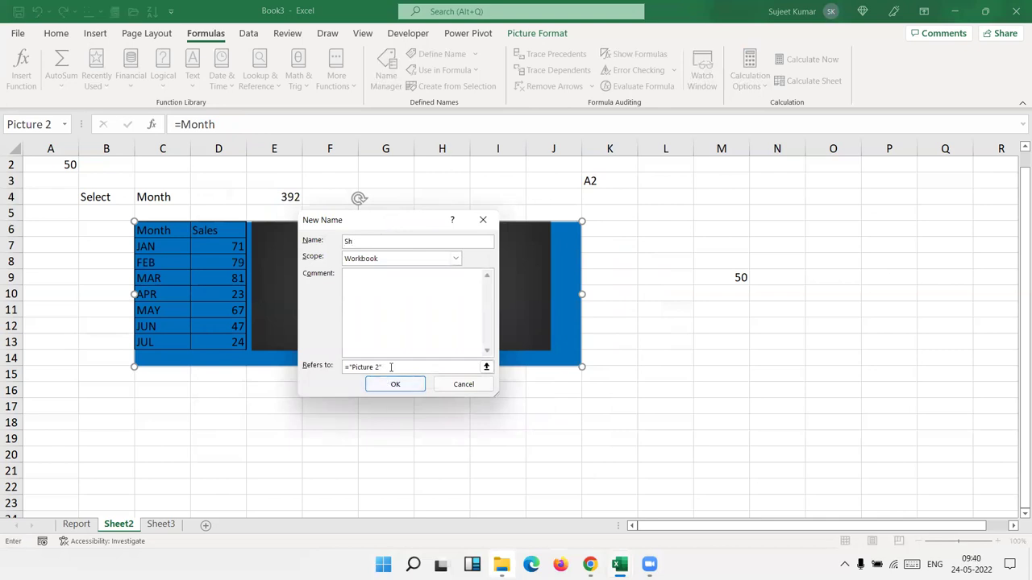
key(BackSpace)
key(BackSpace)
key(BackSpace)
text(ndir)
text(ec)
key(BackSpace)
text(ct)
text(()
click(179, 199)
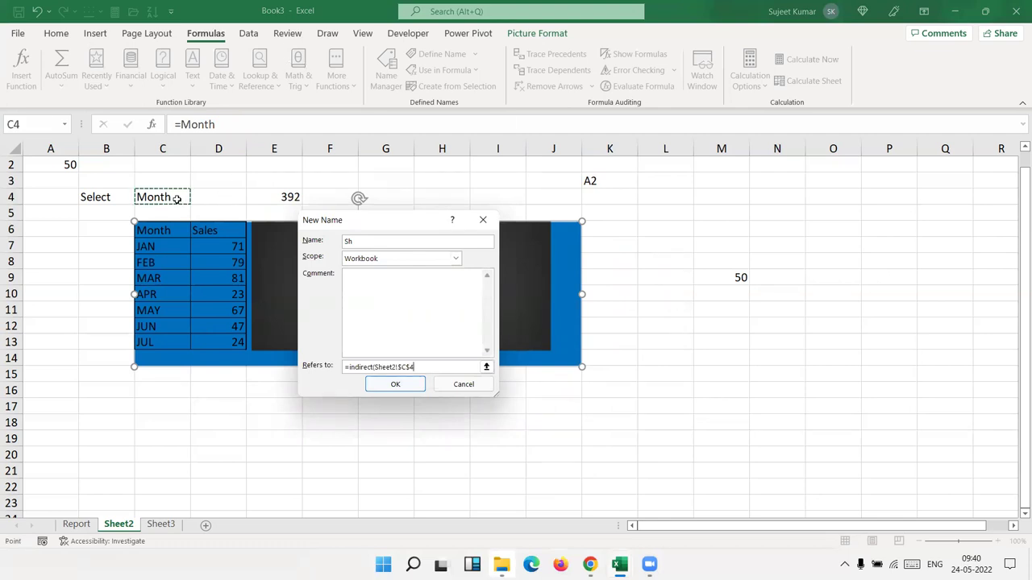
text())
click(395, 385)
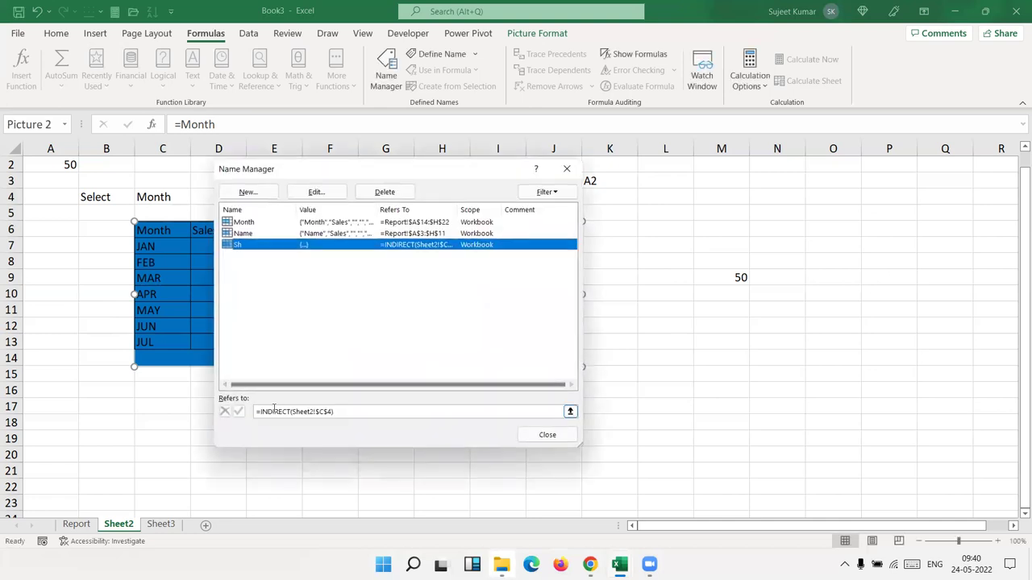
click(277, 410)
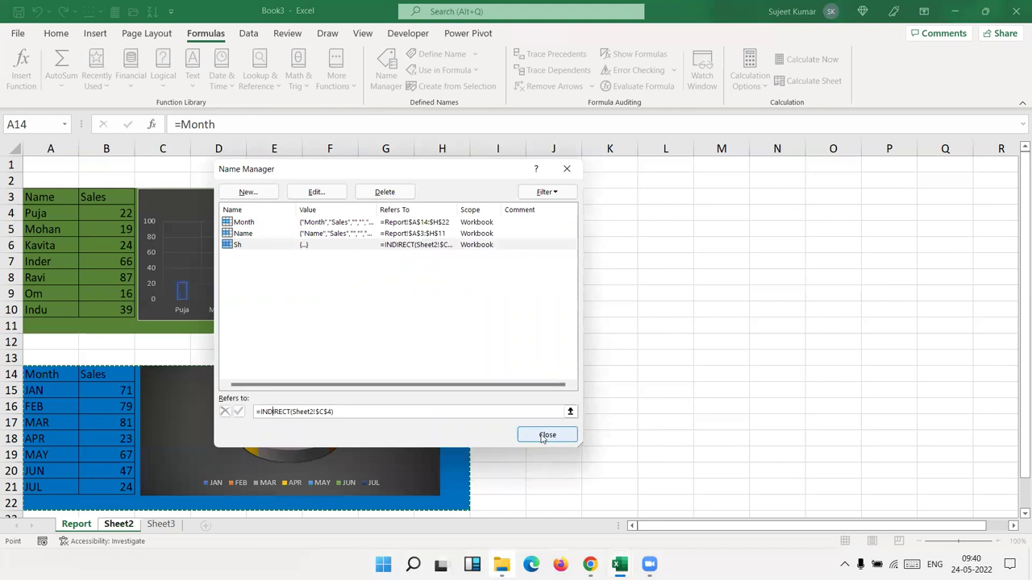
click(547, 435)
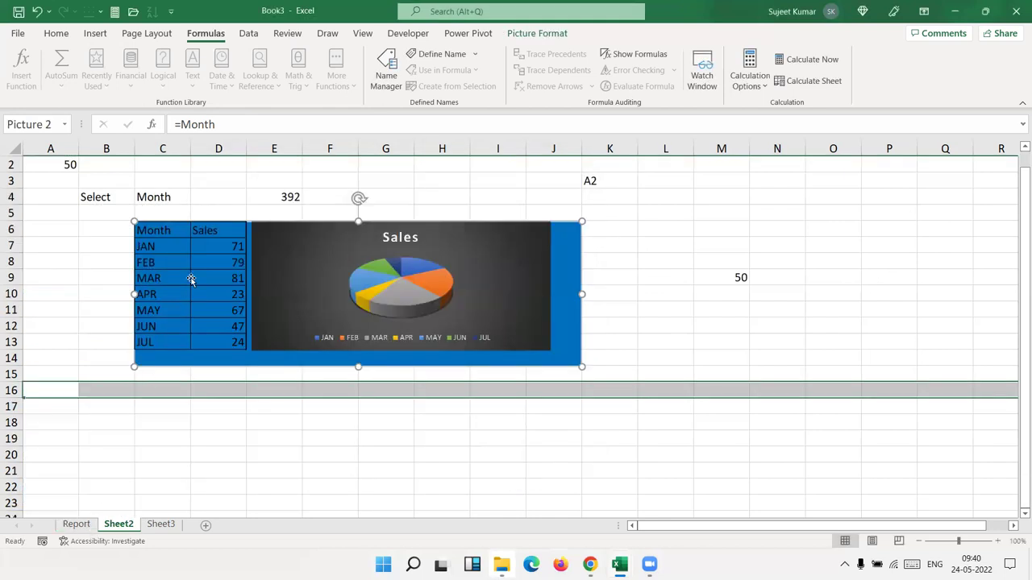
Step: Try changing the picture formula to =Sh, then open cell C4's Name/Month dropdown
drag(180, 124, 263, 124)
key(BackSpace)
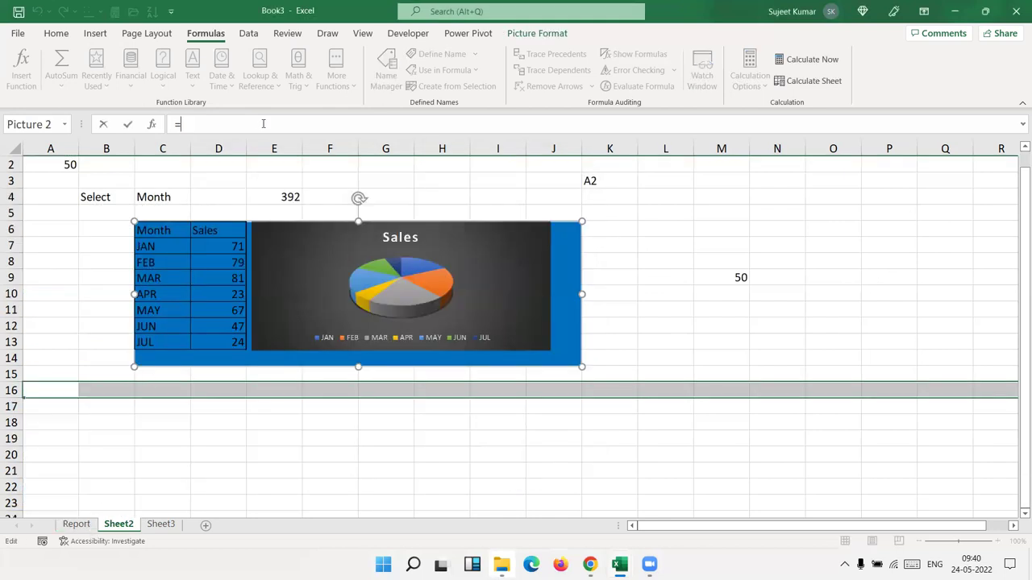
text(Sh)
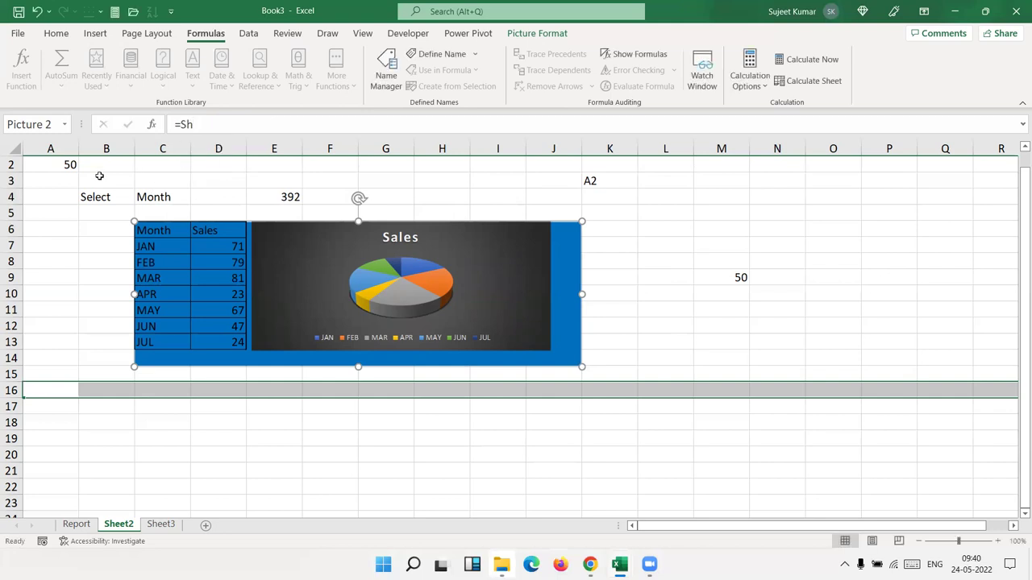
key(Escape)
click(157, 196)
click(196, 198)
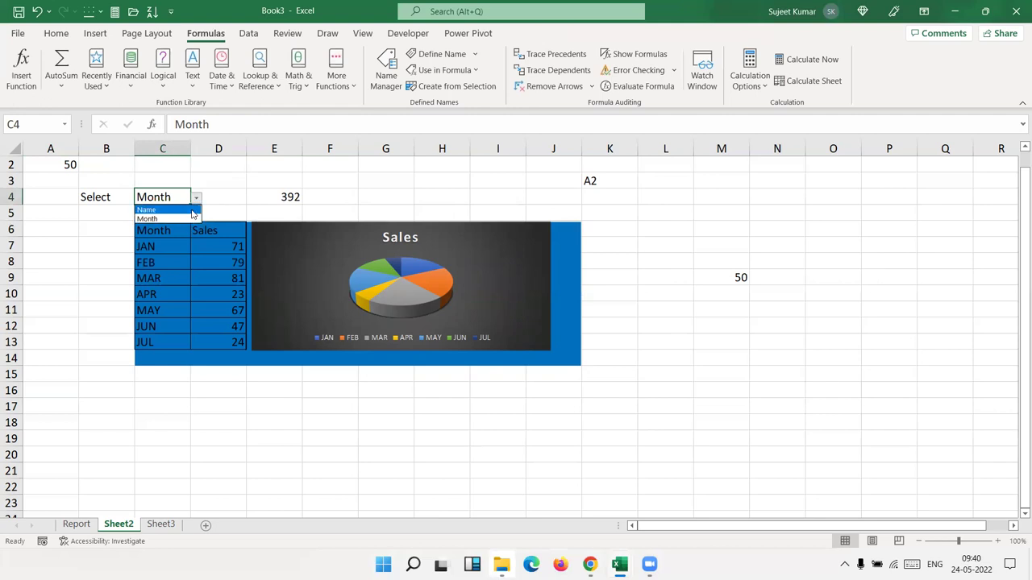
click(192, 211)
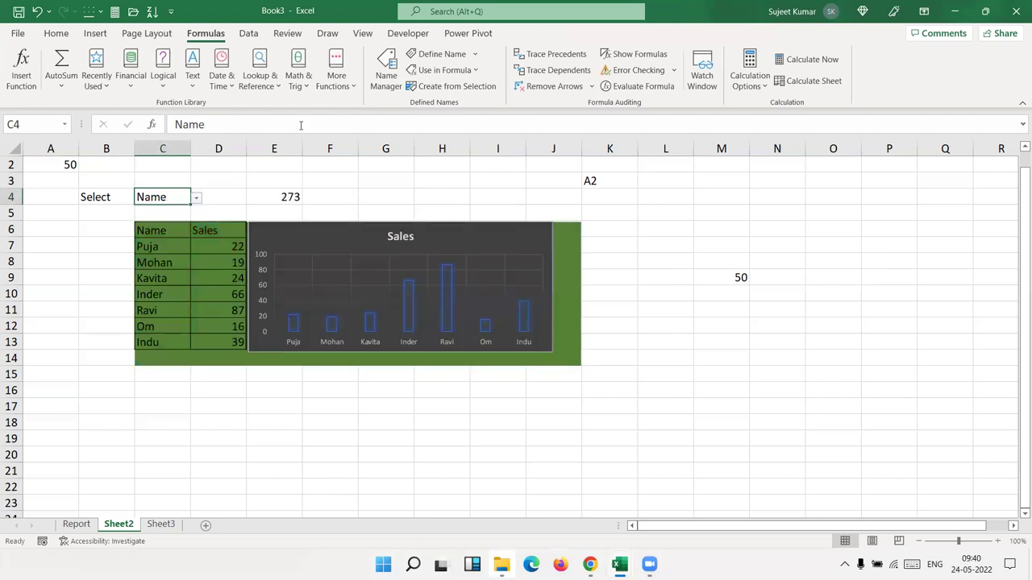
click(375, 79)
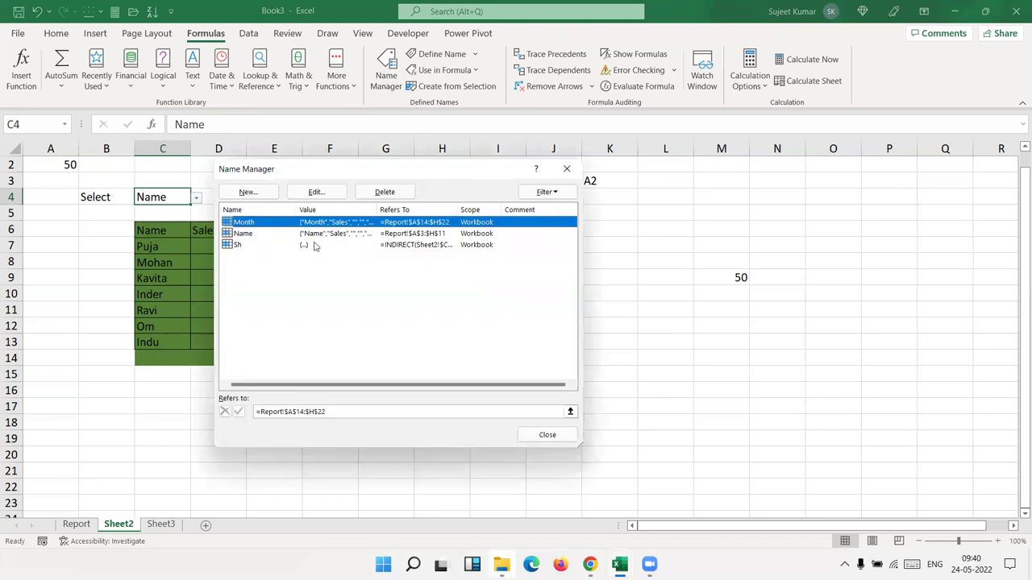
click(318, 192)
drag(336, 175, 729, 139)
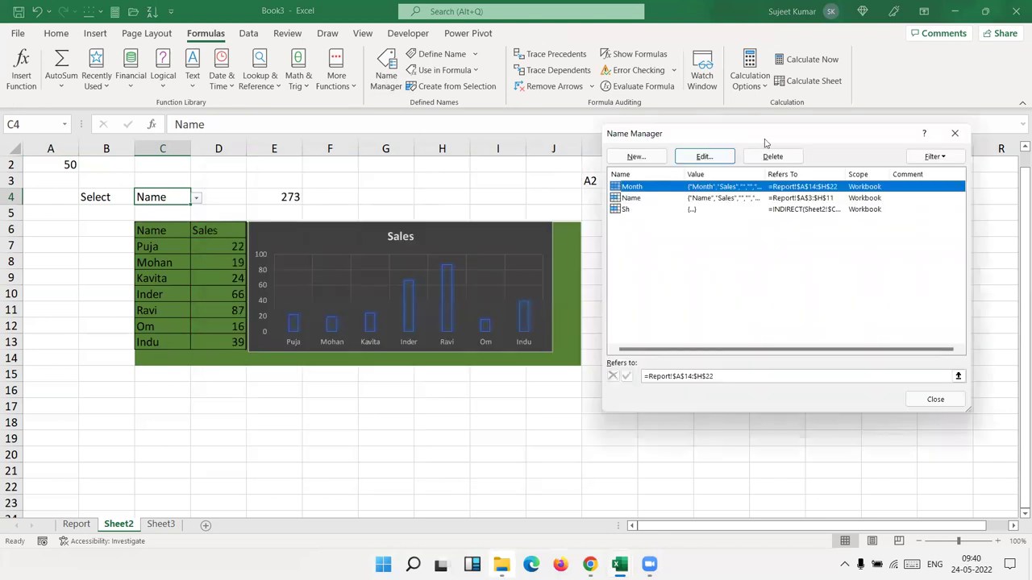
click(958, 132)
click(197, 198)
click(190, 208)
click(196, 199)
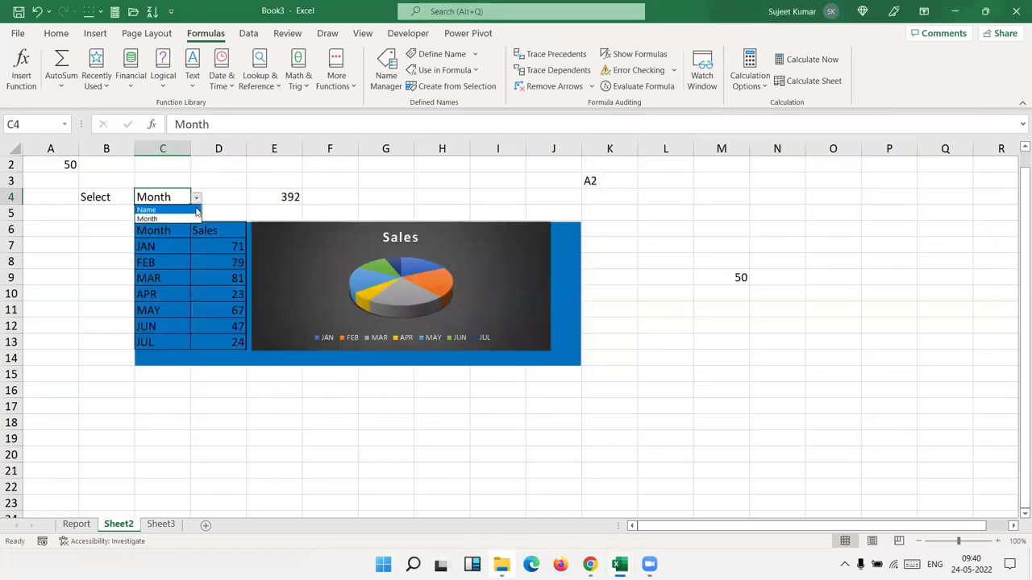
click(190, 209)
click(196, 198)
click(197, 219)
click(196, 198)
click(193, 209)
click(196, 198)
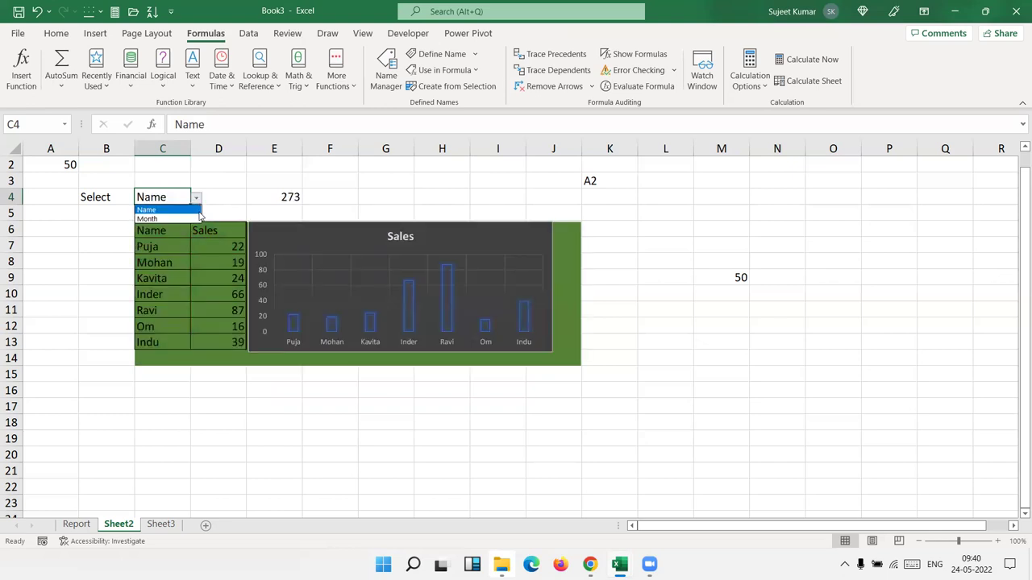
click(196, 218)
click(196, 199)
click(193, 209)
click(196, 199)
click(193, 220)
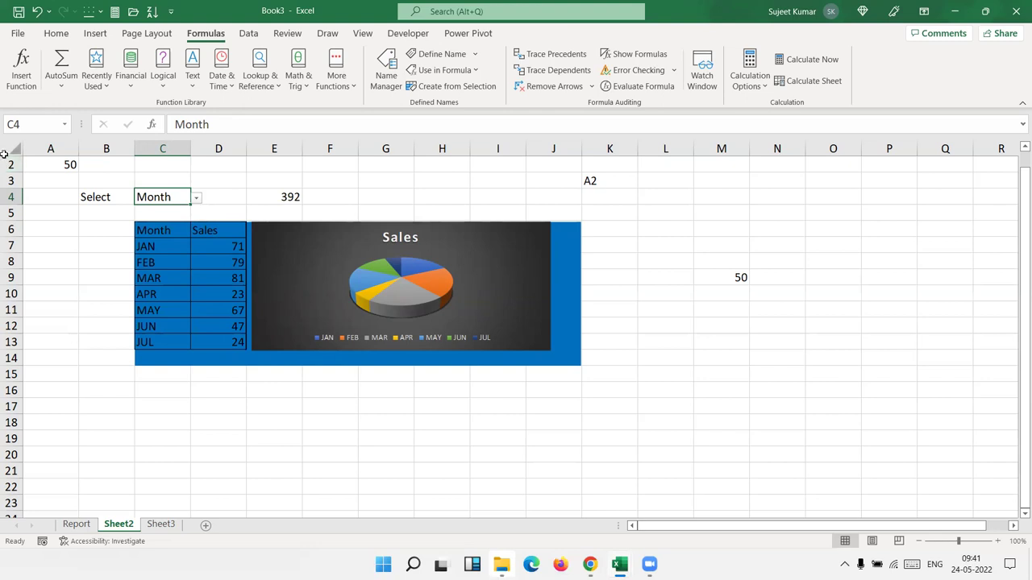
Step: Go to the empty Sheet3, then bring the web browser to the front
click(162, 525)
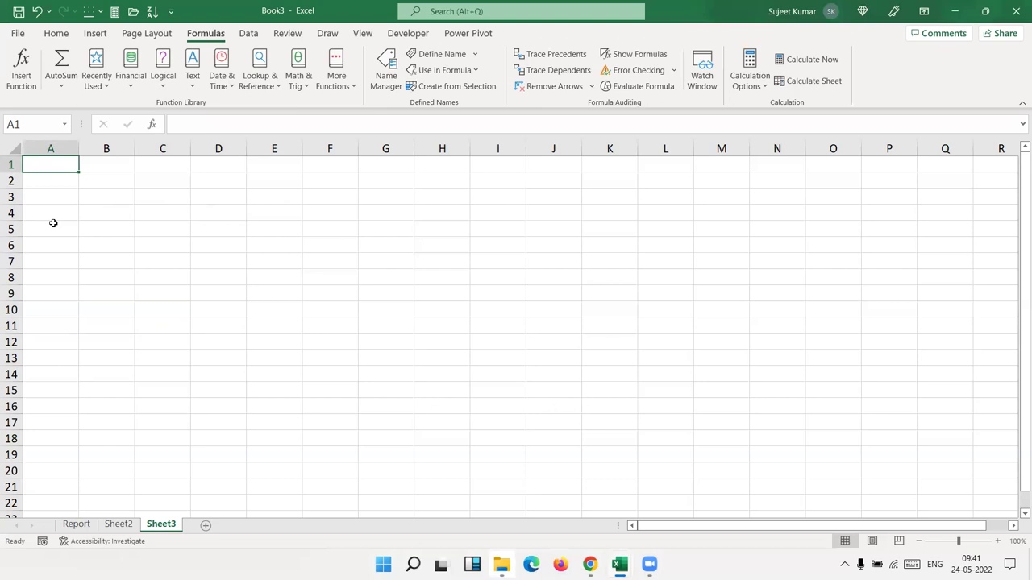
click(591, 565)
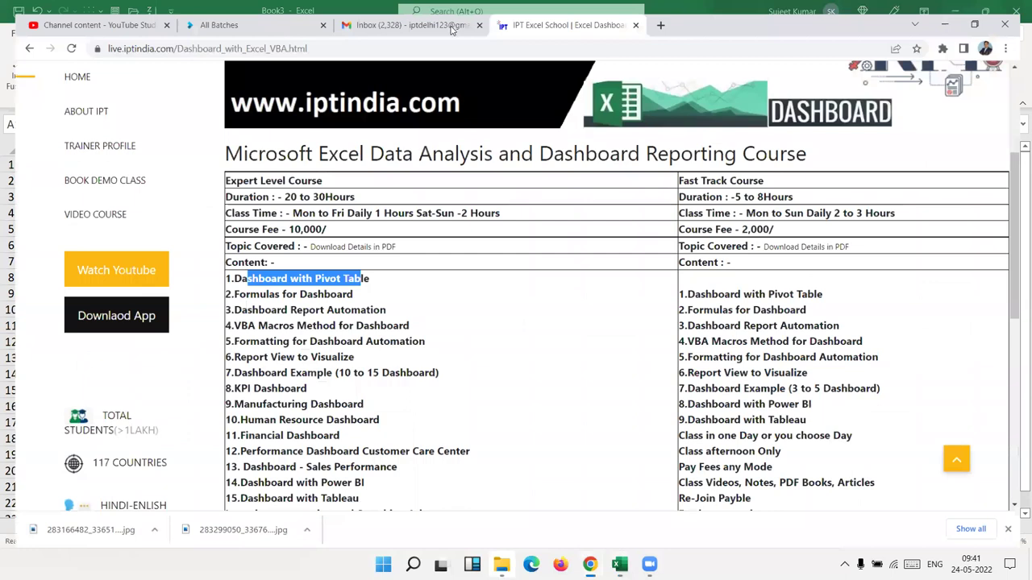
Step: Maximize Chrome, go to Google and search for a person's first name
double_click(457, 29)
click(457, 28)
text(google.com)
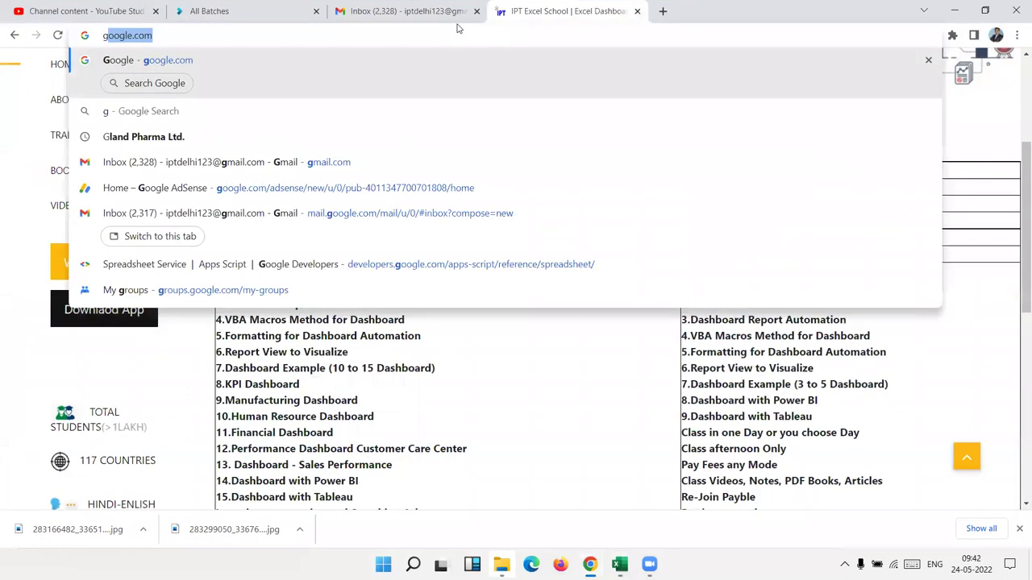
key(Return)
text(naman)
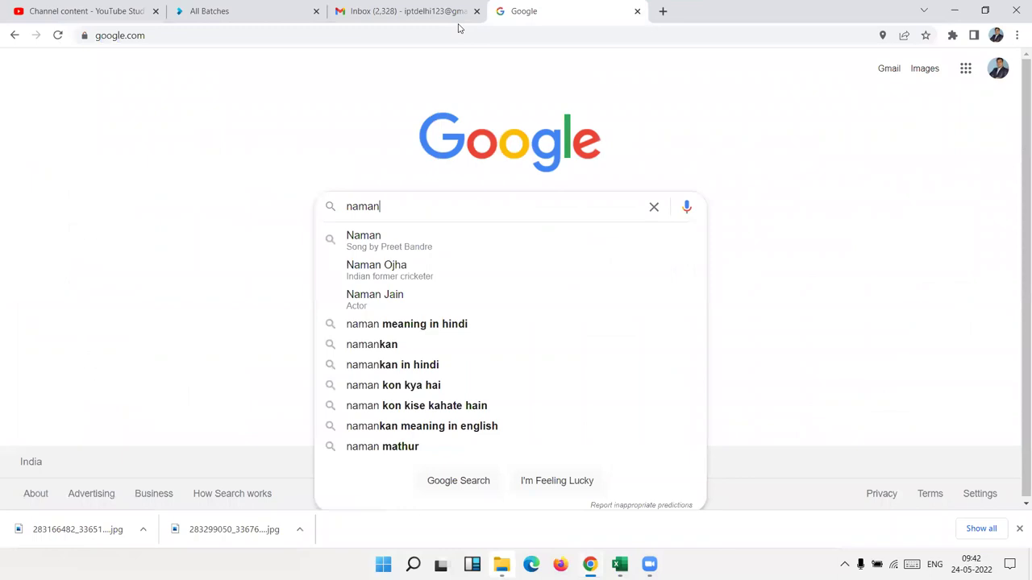
key(Return)
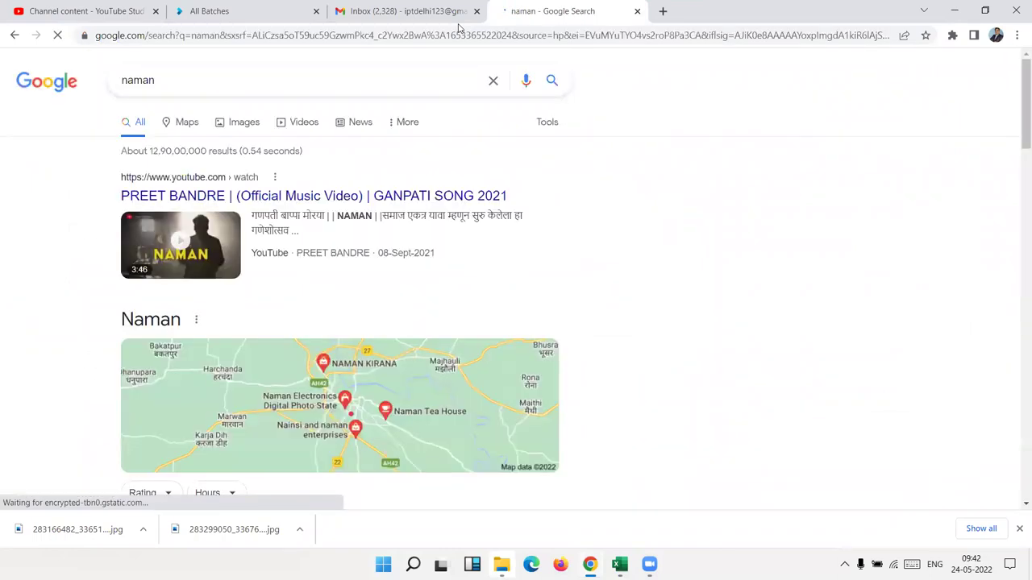
Step: Switch to image results and copy the portrait of the smiling man
click(239, 126)
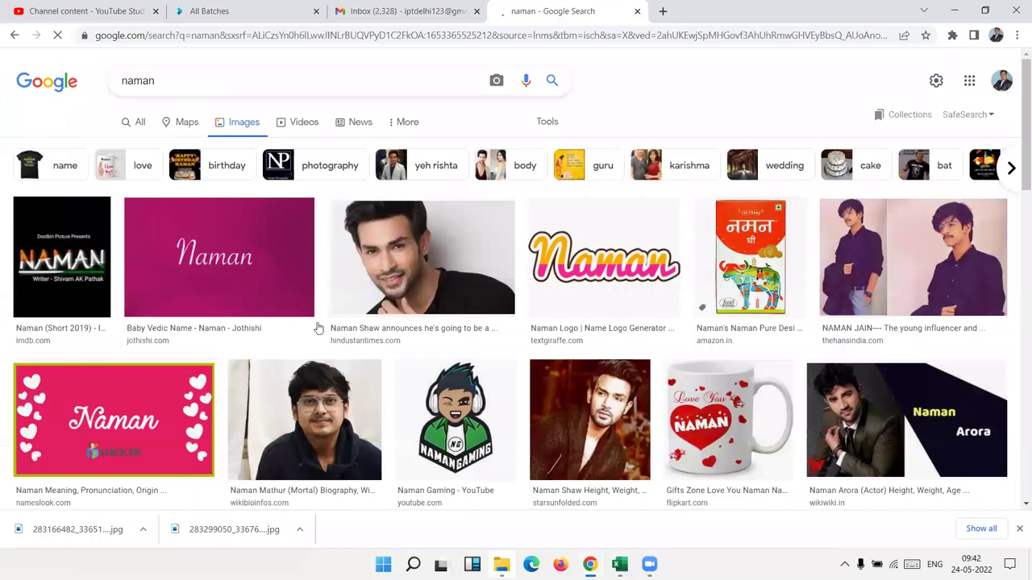
scroll(319, 328, down, 3)
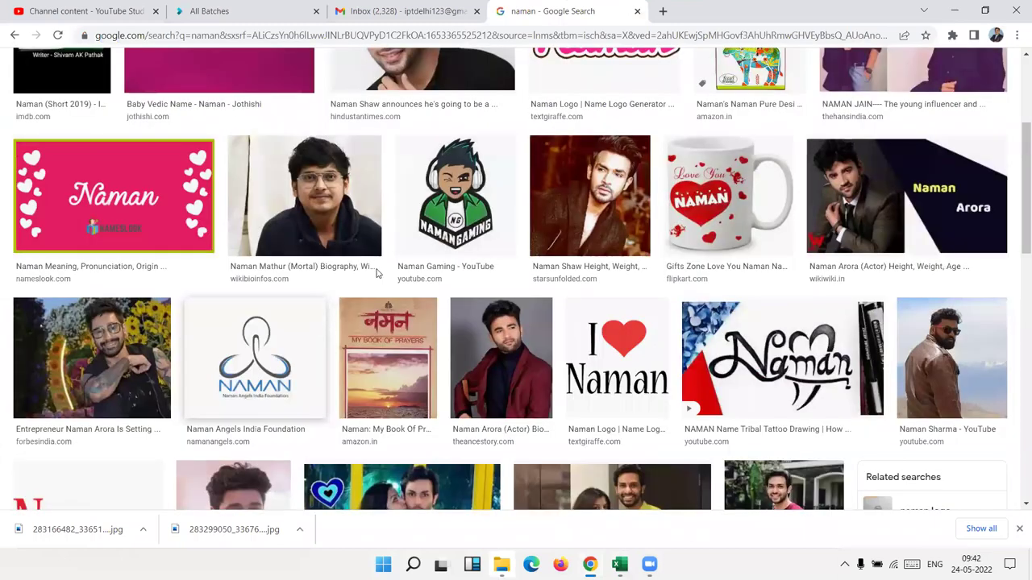
scroll(376, 274, up, 3)
right_click(379, 268)
click(422, 427)
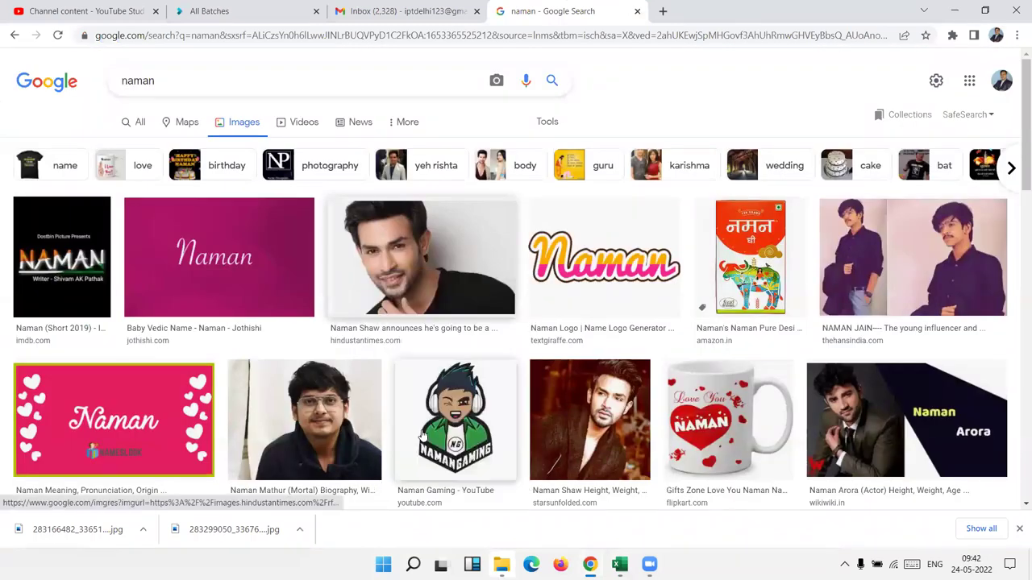
Step: Paste the copied portrait into Sheet3 and move it over to columns F–I
key(alt+Tab)
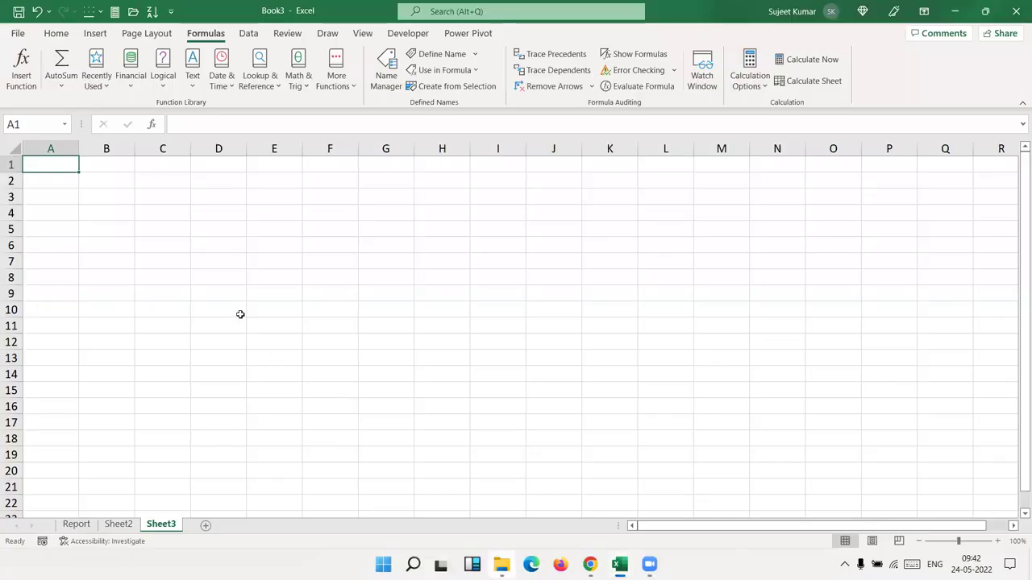
key(ctrl+v)
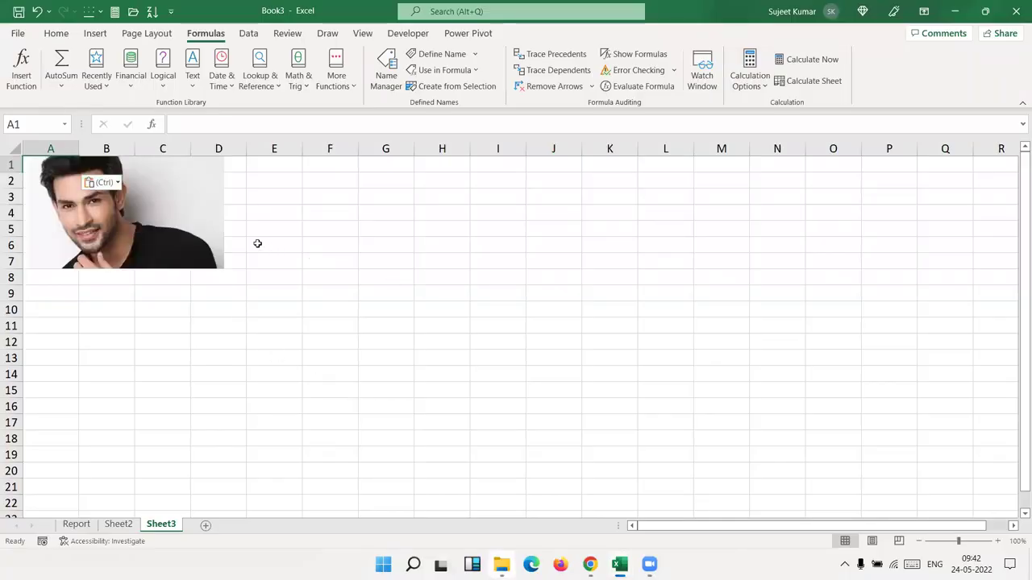
drag(218, 246, 489, 255)
Step: Copy a second portrait from the image results and paste it at G13
key(alt+Tab)
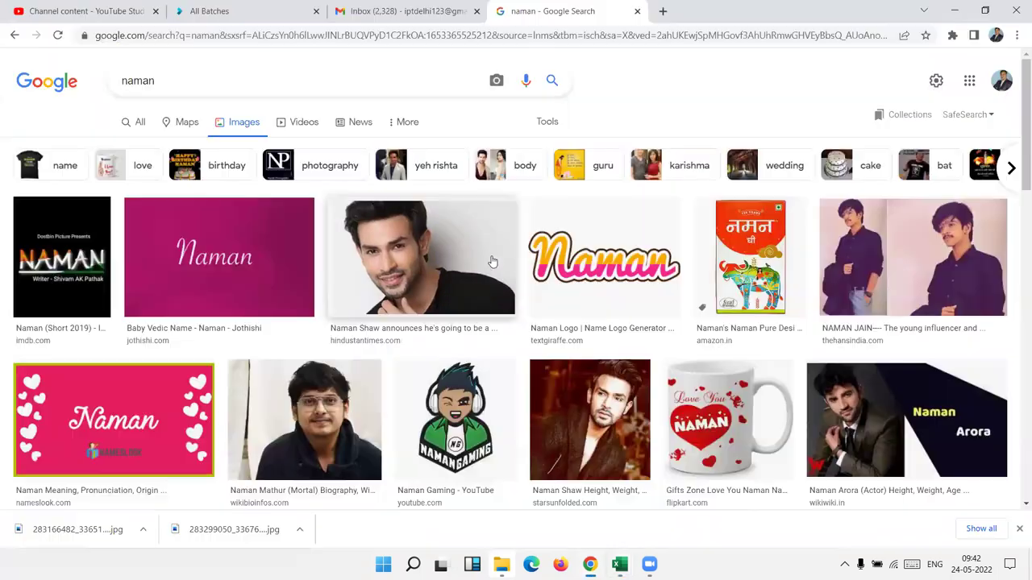
right_click(337, 426)
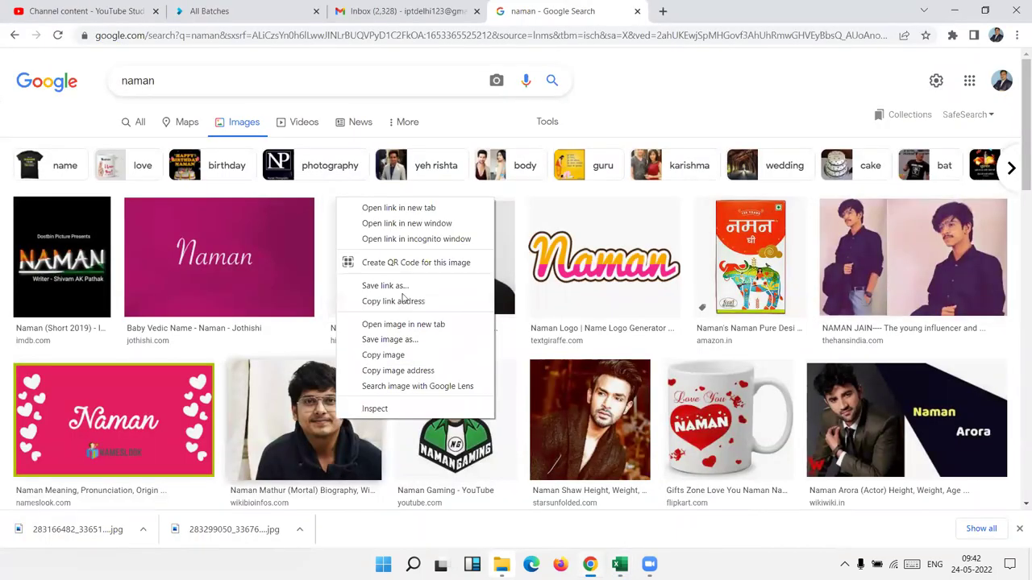
click(388, 354)
key(alt+Tab)
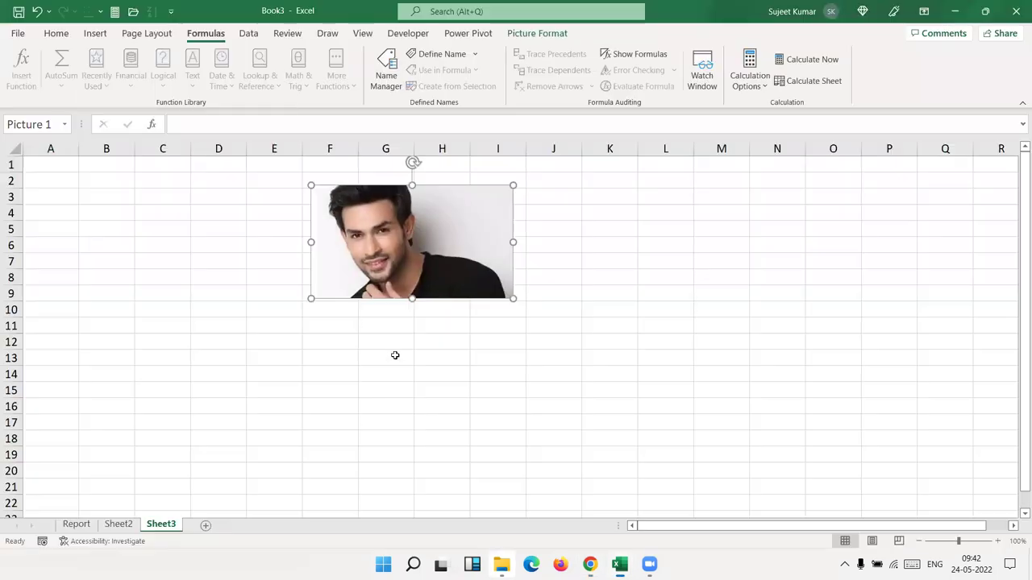
click(395, 355)
key(ctrl+v)
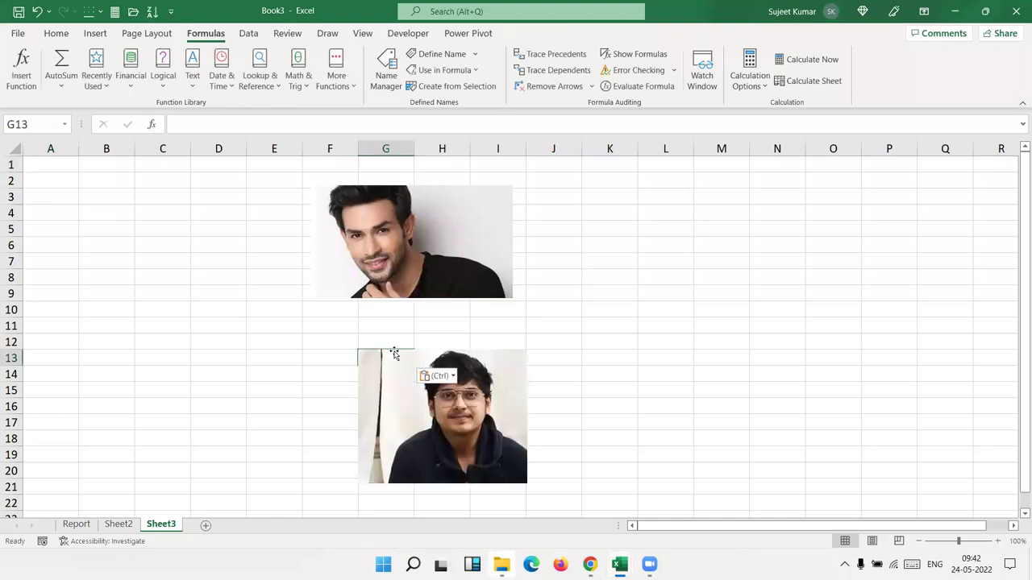
Step: Copy a third portrait from further down the results and paste it at L8
key(alt+Tab)
scroll(907, 342, down, 3)
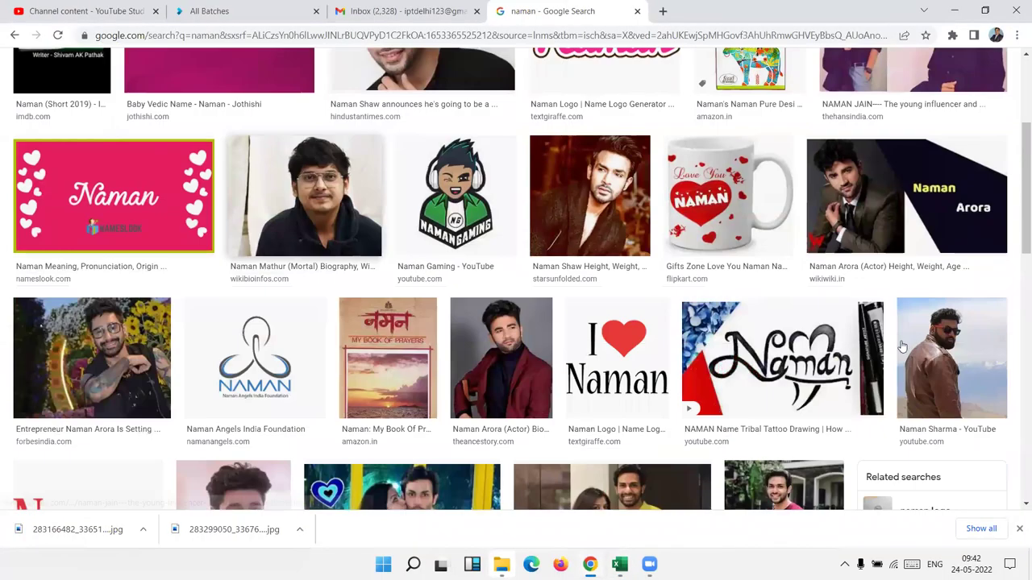
scroll(903, 347, down, 3)
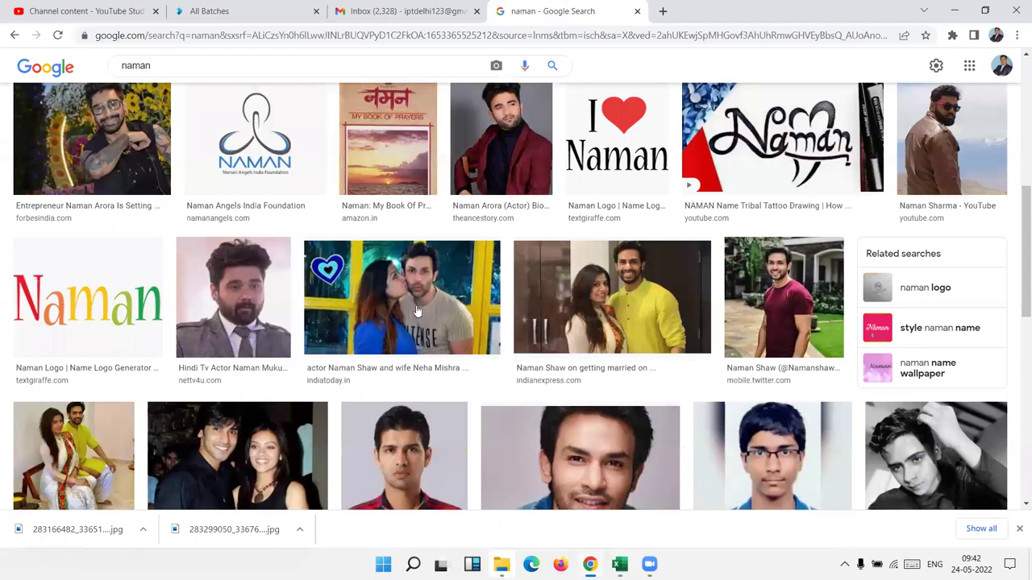
scroll(407, 274, down, 3)
right_click(787, 382)
click(789, 401)
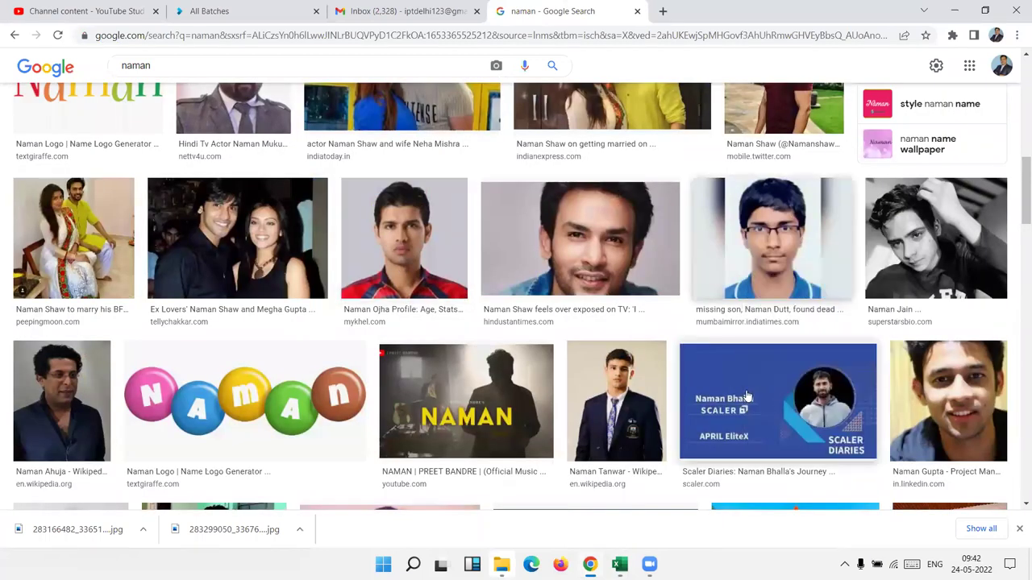
key(alt+Tab)
click(685, 277)
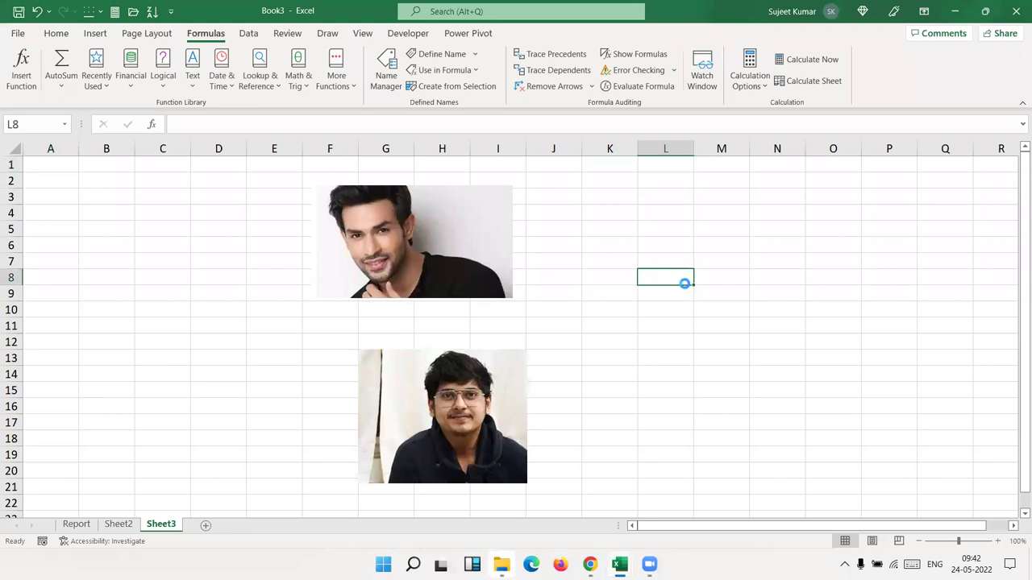
key(ctrl+v)
click(631, 184)
click(81, 207)
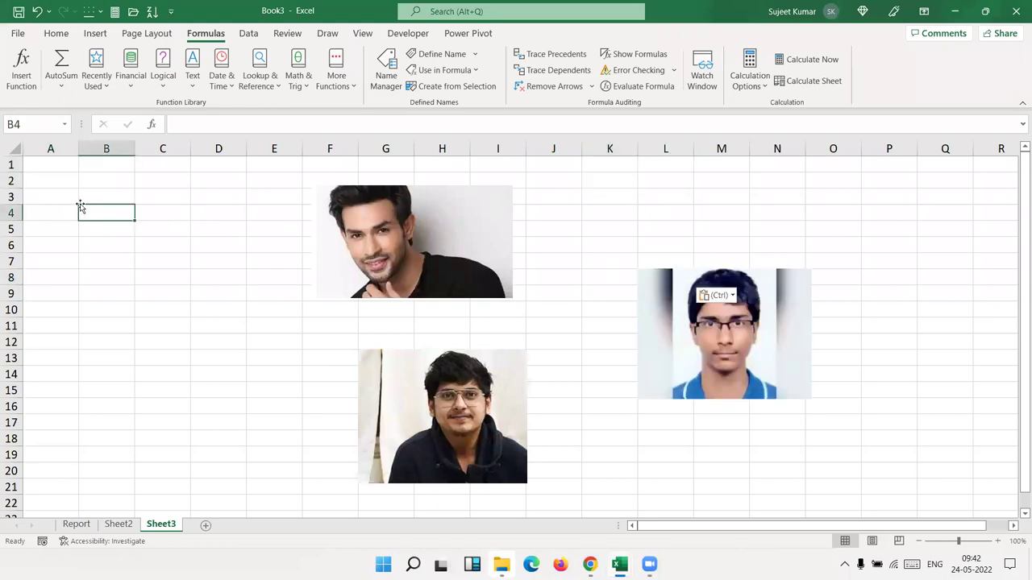
scroll(22, 167, up, 1)
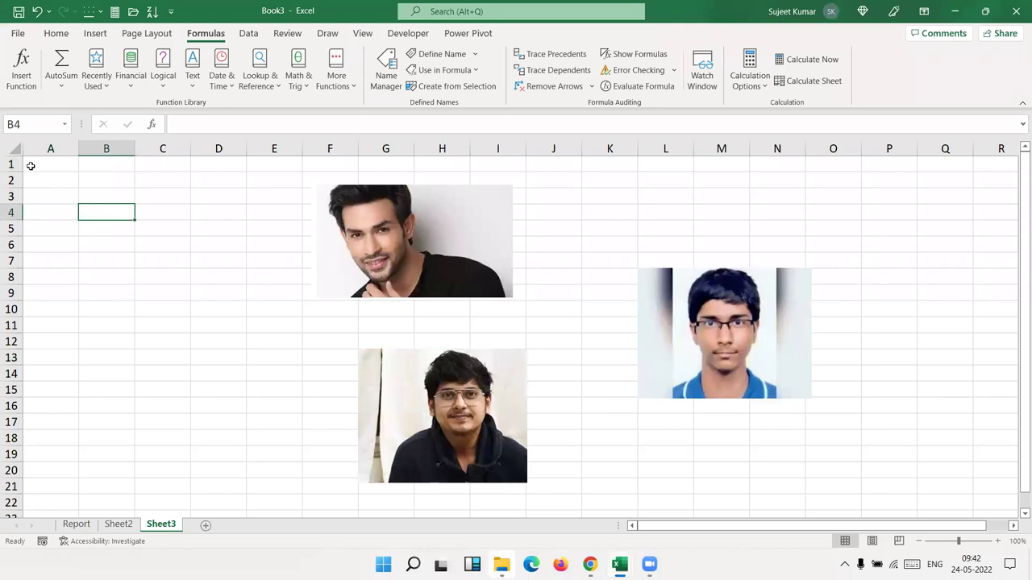
Step: Enter the headers Roll in A1 and Phtot in B1
click(41, 166)
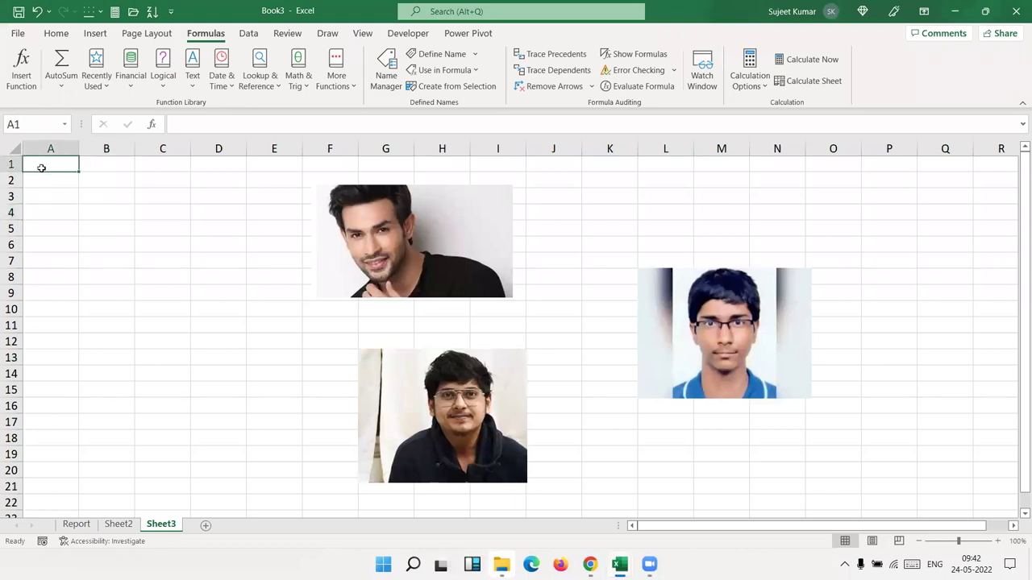
text(Roll)
key(Tab)
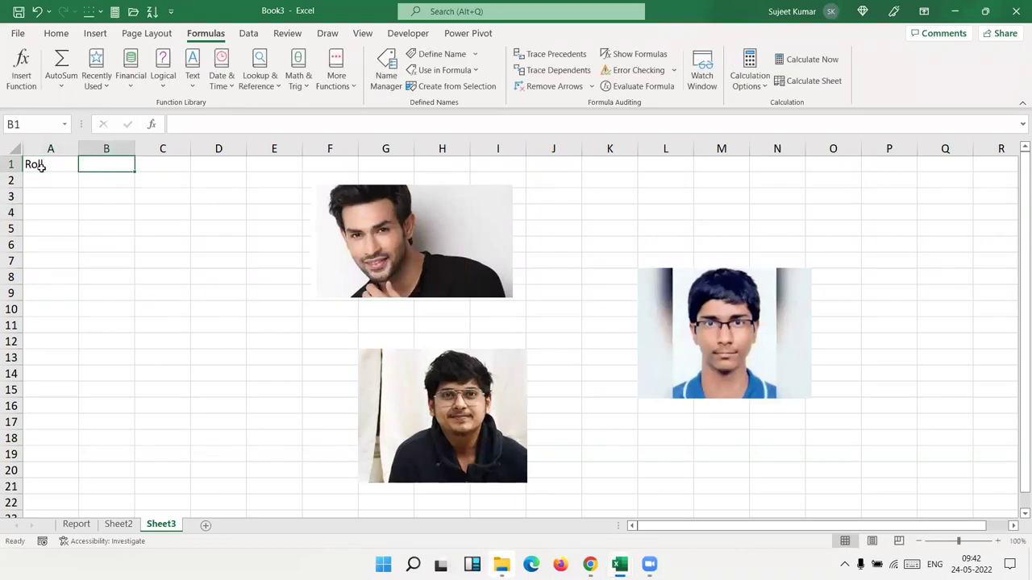
text(Phtot)
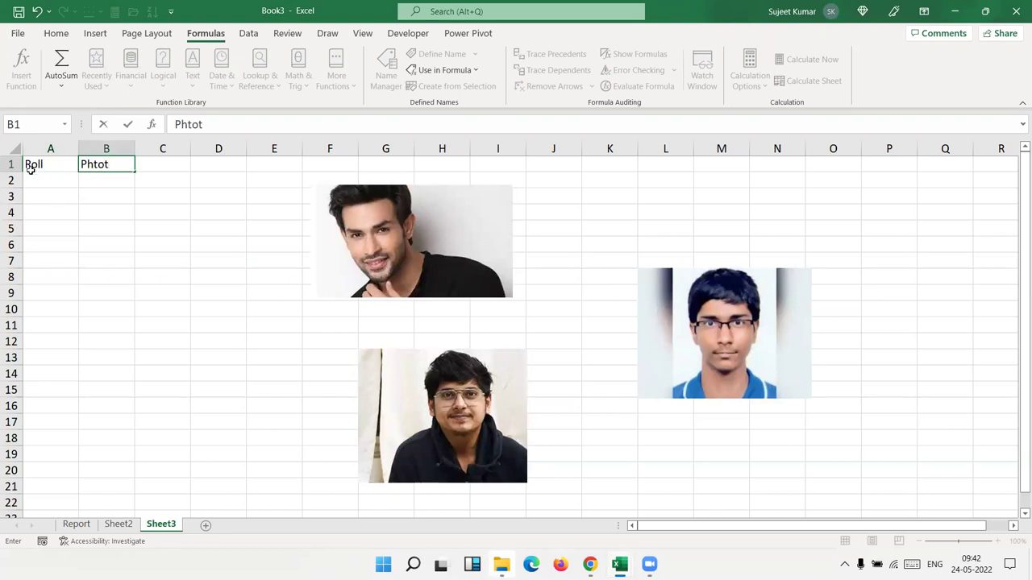
click(165, 199)
Step: Make row 2 taller for a photo and give rows 3 to 6 the same height
drag(14, 189, 14, 233)
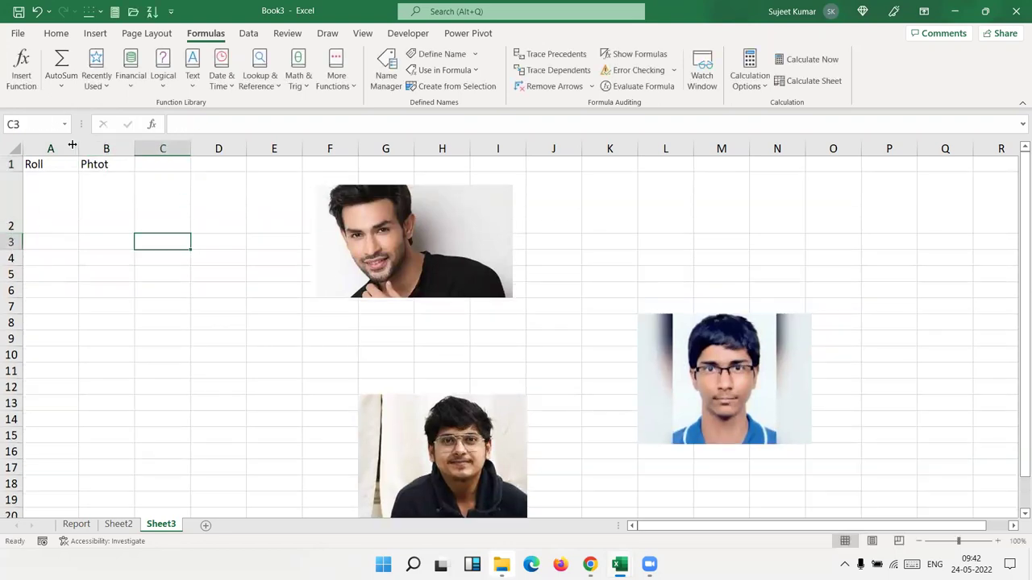
drag(77, 144, 164, 148)
key(ctrl+z)
drag(15, 233, 16, 236)
click(170, 276)
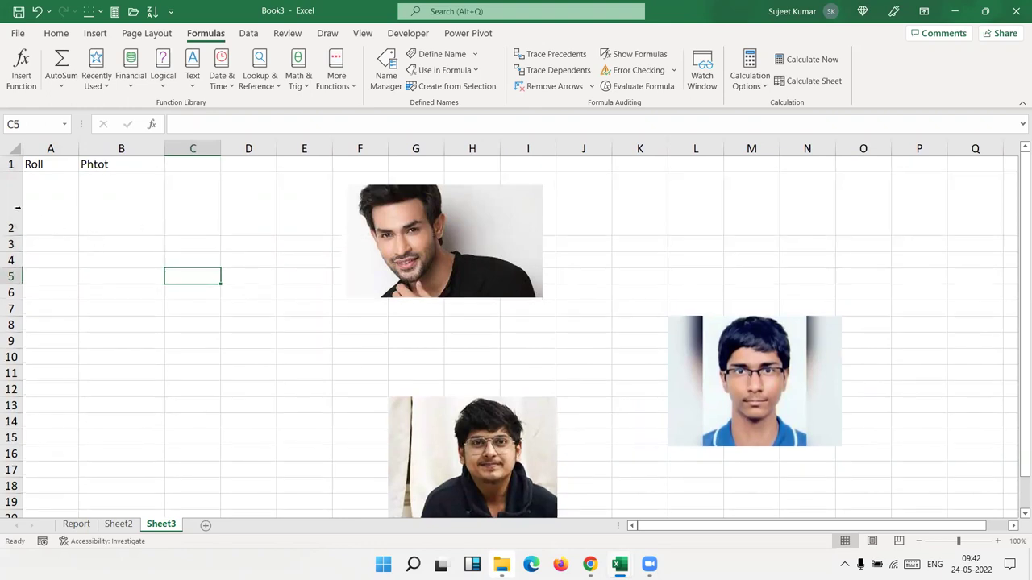
click(17, 207)
drag(25, 235, 24, 300)
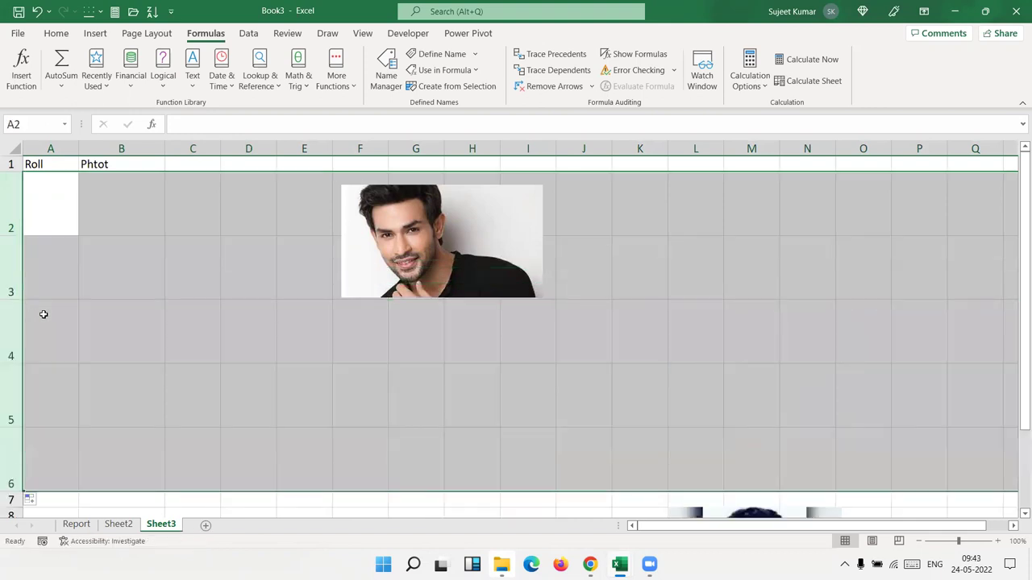
Step: Shrink the first photo to fit into cell B2
click(110, 293)
click(425, 269)
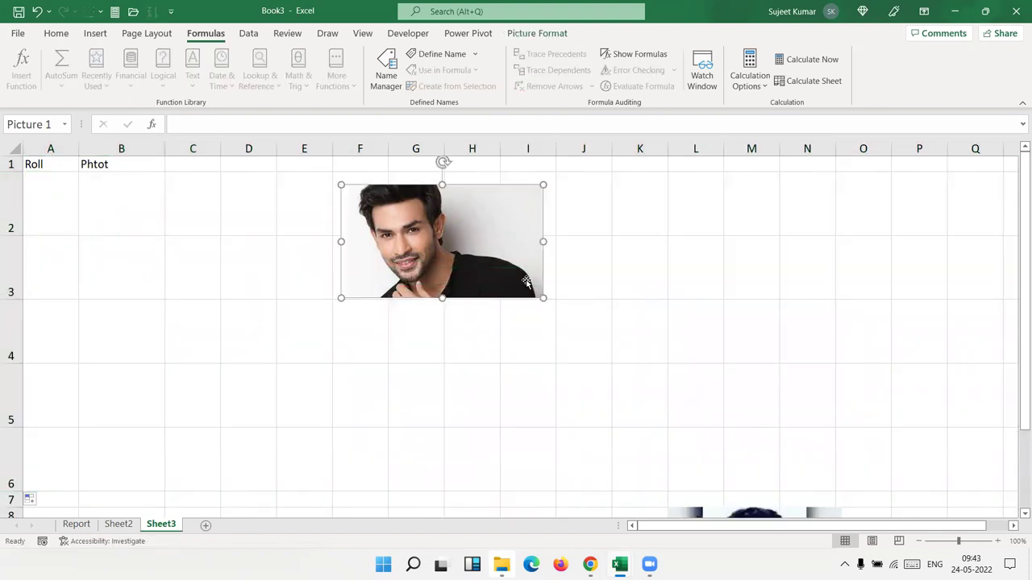
mouse_move(543, 298)
mouse_down()
mouse_move(381, 229)
mouse_move(119, 221)
mouse_up()
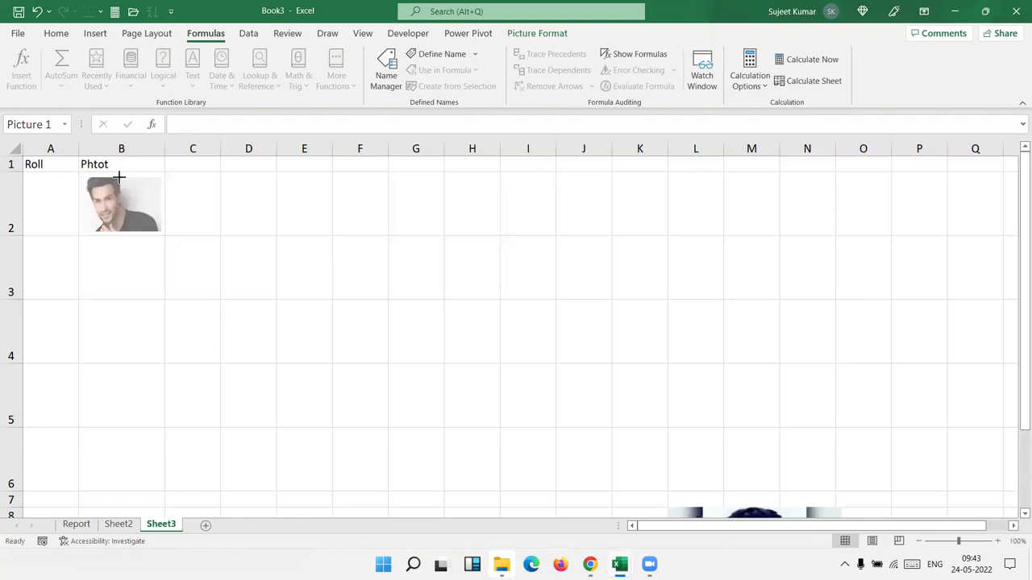
click(273, 190)
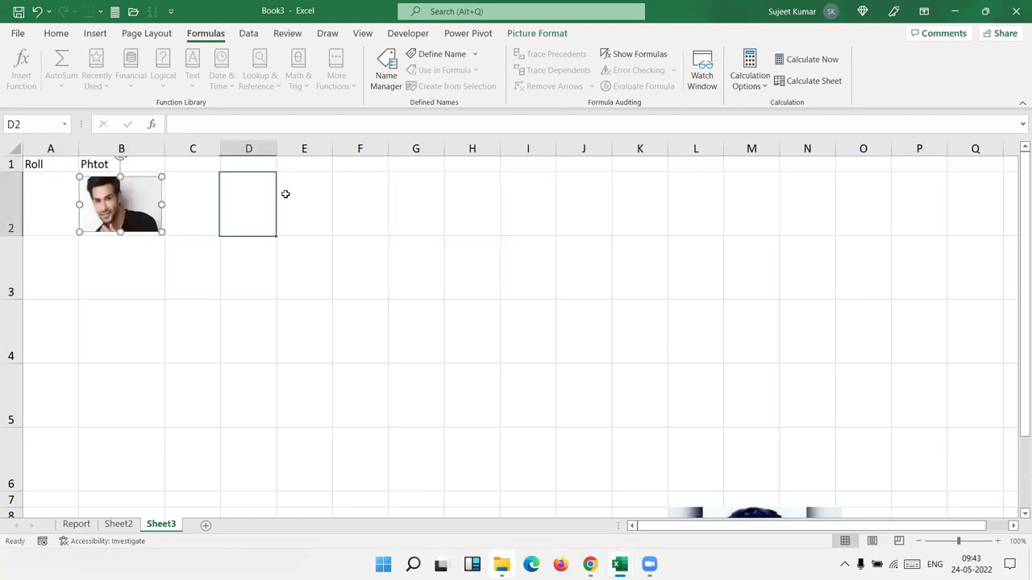
Step: Move the L8 photo up, shrink it and place it in cell B3
drag(755, 506, 296, 266)
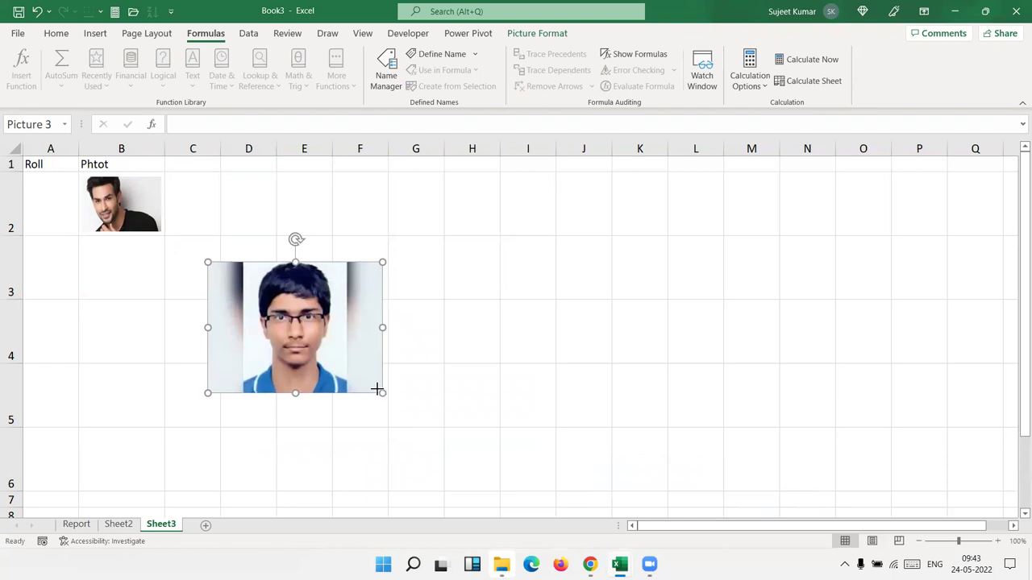
mouse_move(378, 390)
mouse_down()
mouse_move(271, 309)
mouse_move(123, 273)
mouse_move(154, 293)
mouse_move(140, 281)
mouse_up()
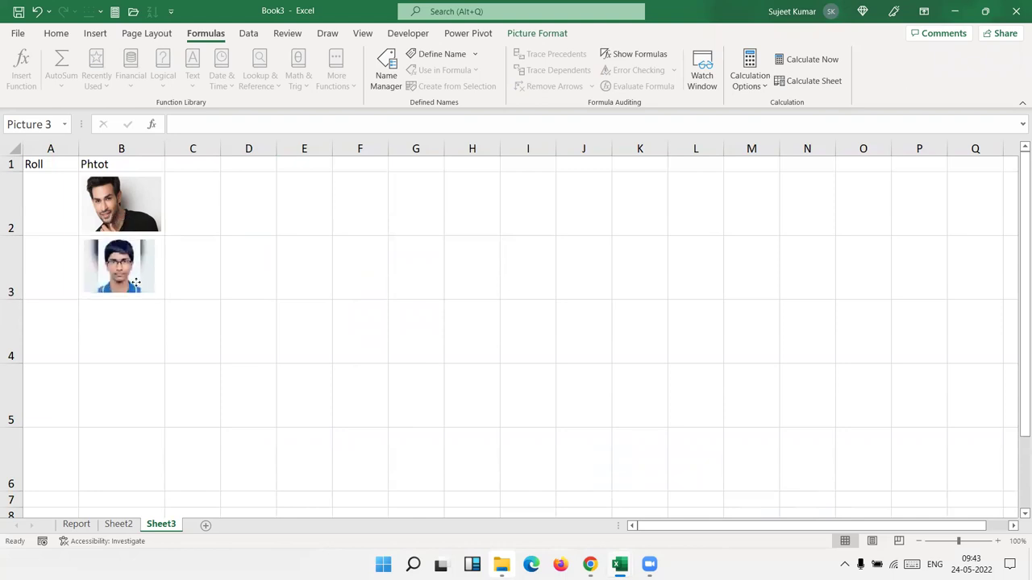
click(337, 280)
Step: Bring the remaining photo up beside the table and fit it into cell B4
scroll(605, 368, down, 8)
scroll(707, 405, down, 18)
scroll(698, 343, up, 20)
scroll(477, 343, up, 4)
scroll(477, 343, down, 6)
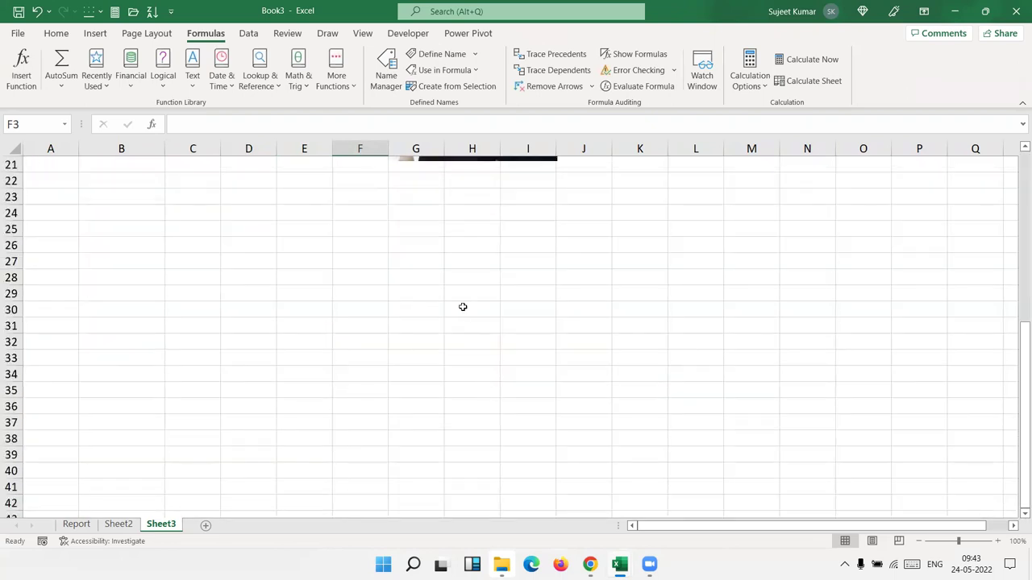
scroll(462, 307, up, 3)
mouse_move(477, 318)
mouse_down()
mouse_move(218, 277)
mouse_move(237, 290)
mouse_up()
scroll(244, 405, up, 3)
scroll(224, 345, down, 3)
scroll(258, 315, up, 1)
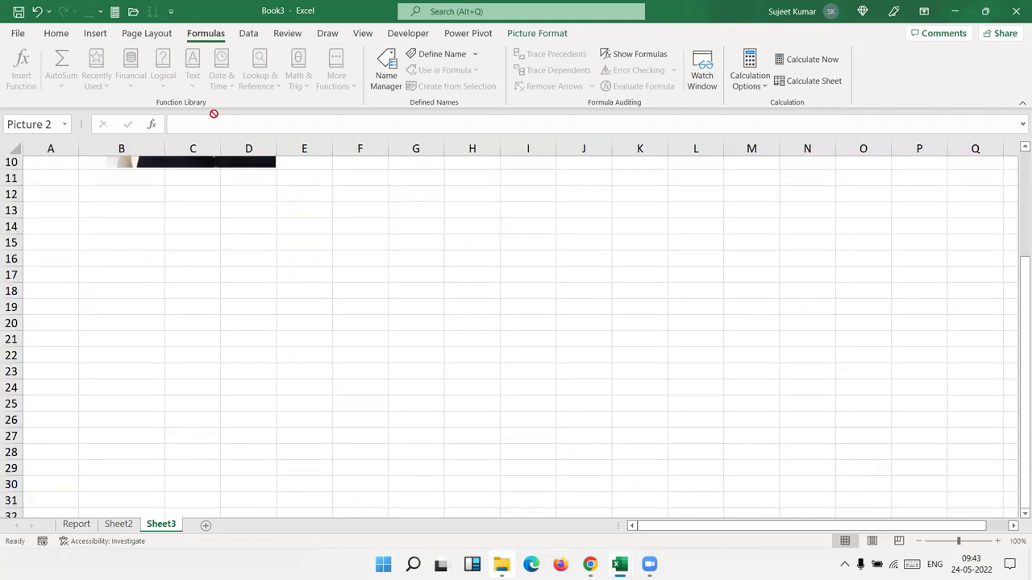
scroll(299, 362, up, 3)
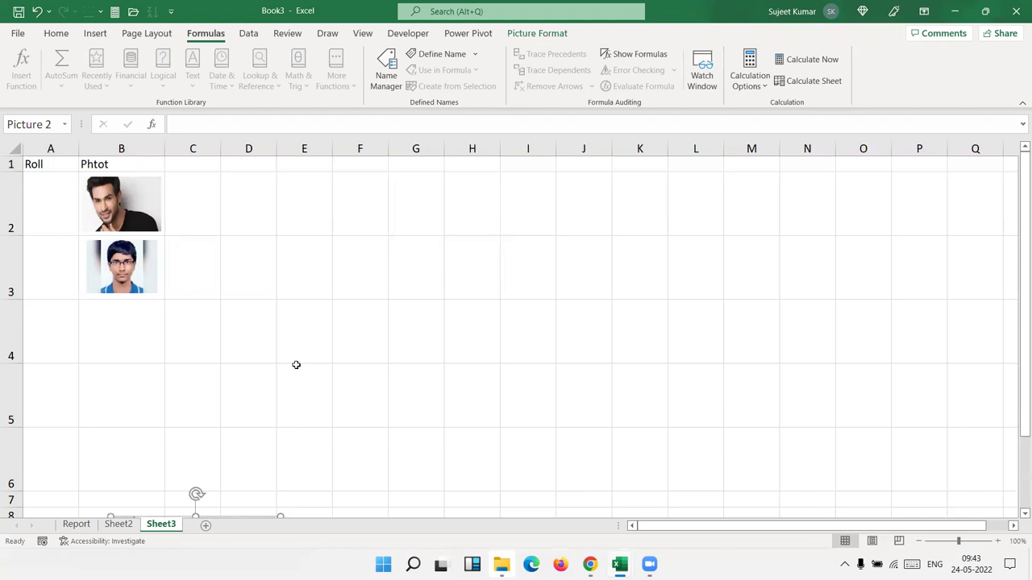
click(194, 510)
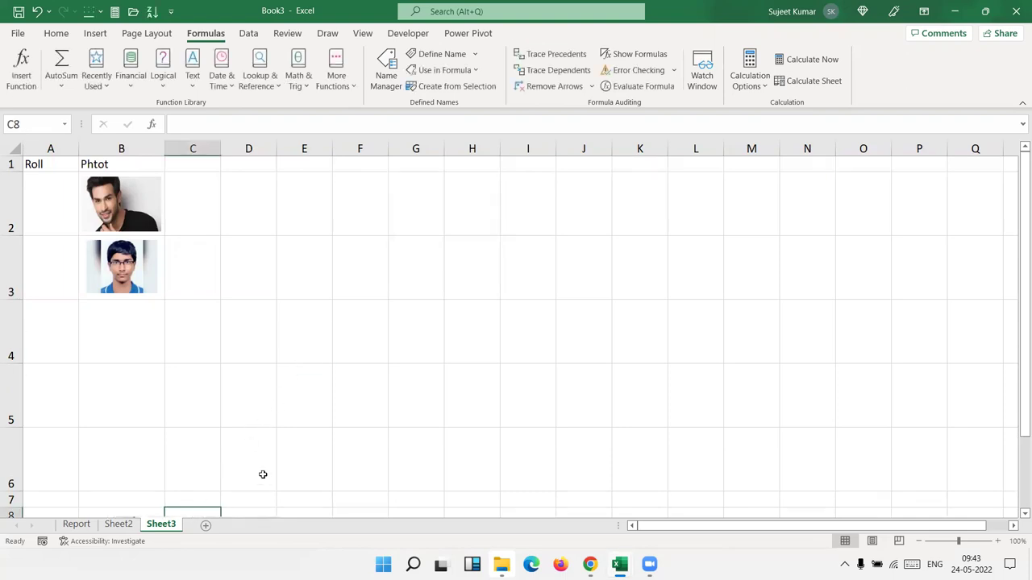
scroll(221, 440, down, 7)
scroll(221, 441, down, 3)
scroll(221, 442, up, 3)
scroll(222, 441, up, 7)
scroll(222, 441, down, 1)
scroll(219, 404, down, 2)
drag(221, 263, 230, 483)
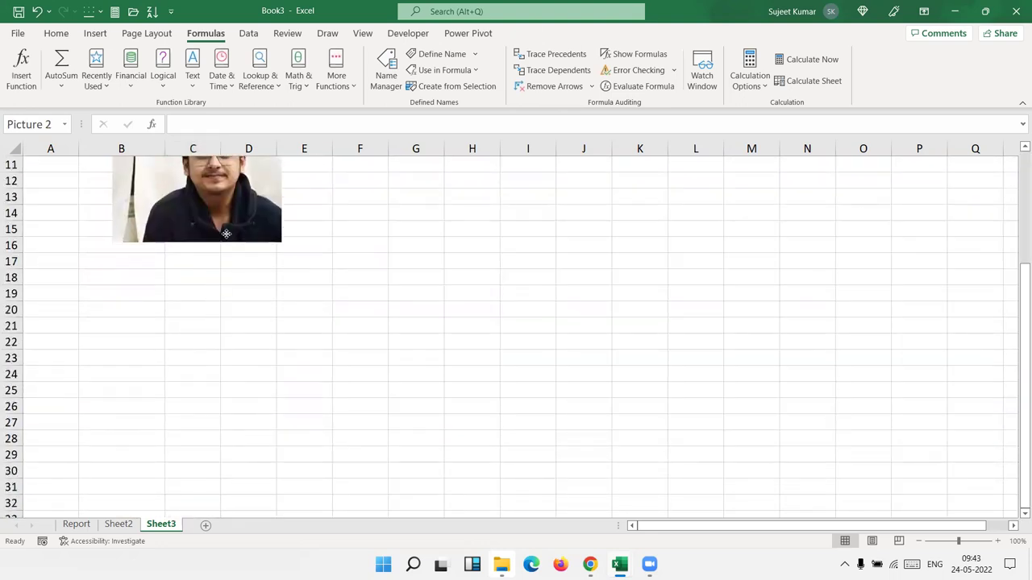
mouse_move(207, 419)
mouse_down()
mouse_move(284, 439)
mouse_move(166, 381)
mouse_move(129, 337)
mouse_move(132, 326)
mouse_up()
Step: Enter roll numbers 100, 101 and 102 into A2, A3 and A4 beside the photos
click(347, 332)
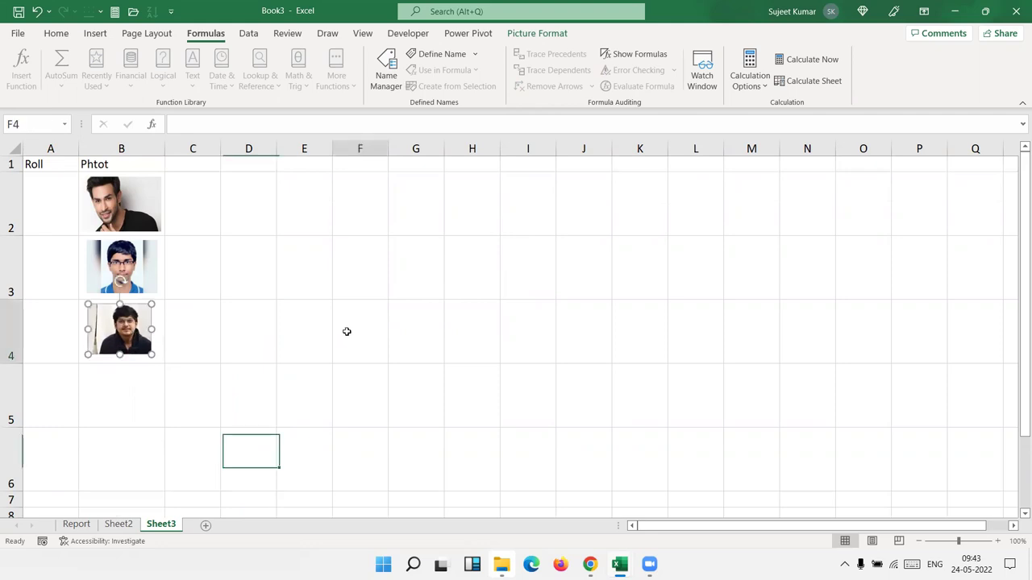
click(52, 190)
text(100)
key(Return)
text(1)
key(Return)
text(10)
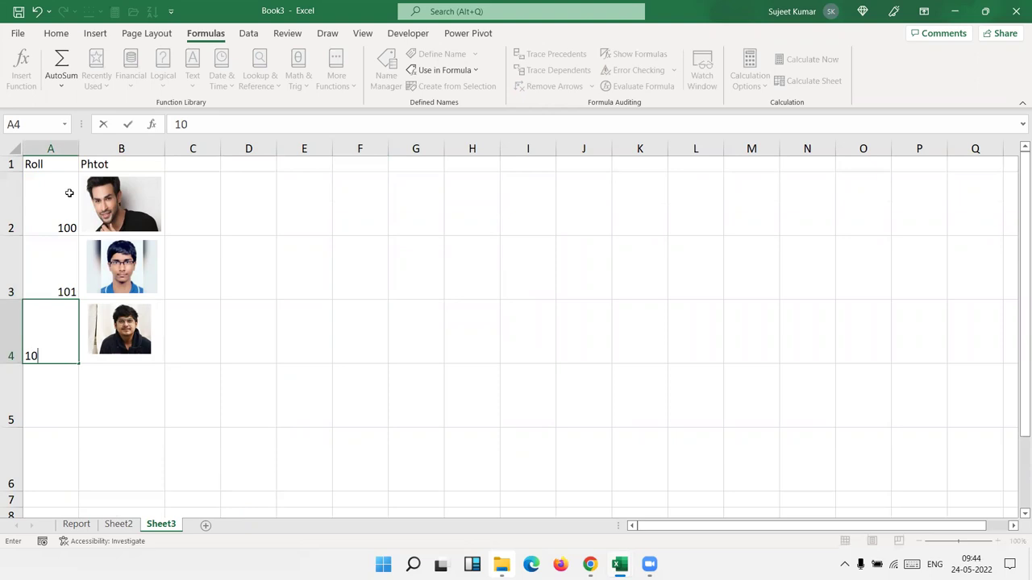
click(417, 252)
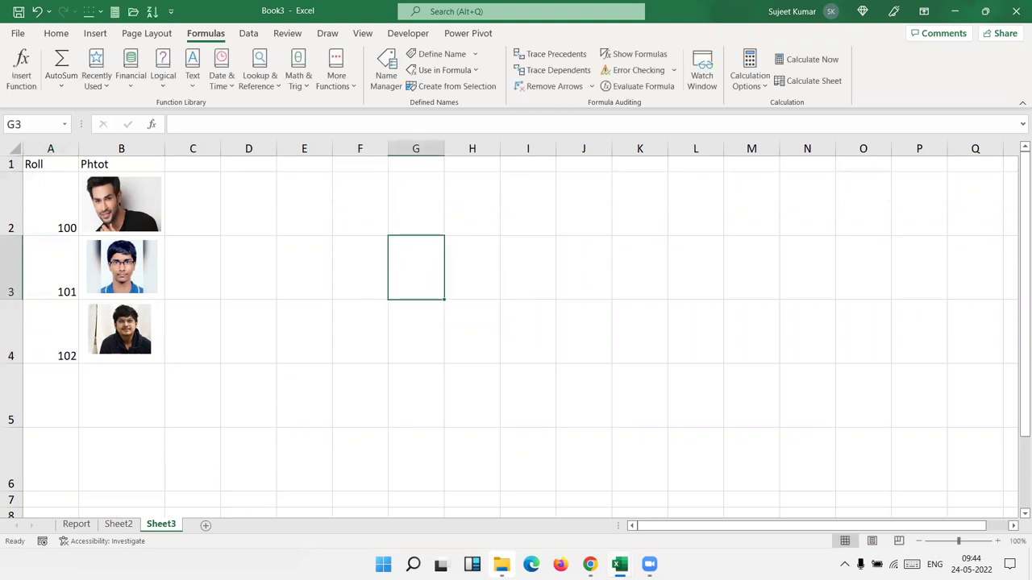
Step: On Sheet2, add the label Roll in B17 with value 1 in C17
click(118, 525)
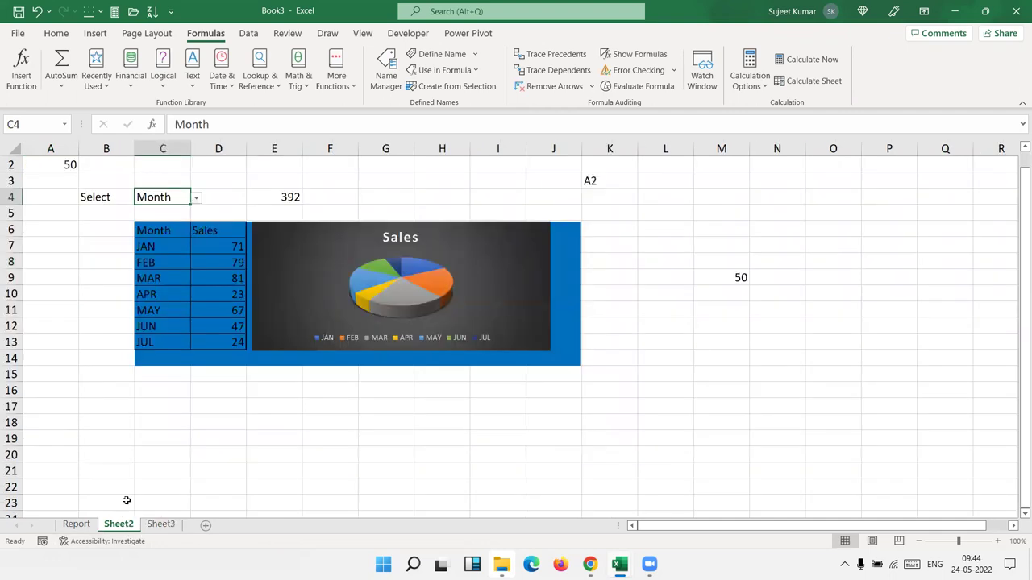
click(83, 407)
text(Roll)
key(Tab)
text(1)
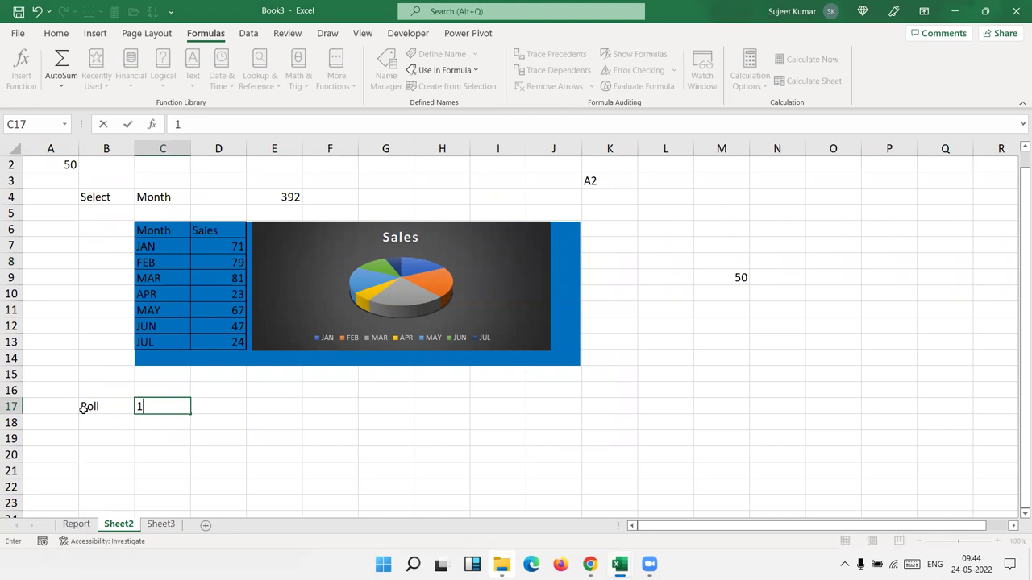
key(Return)
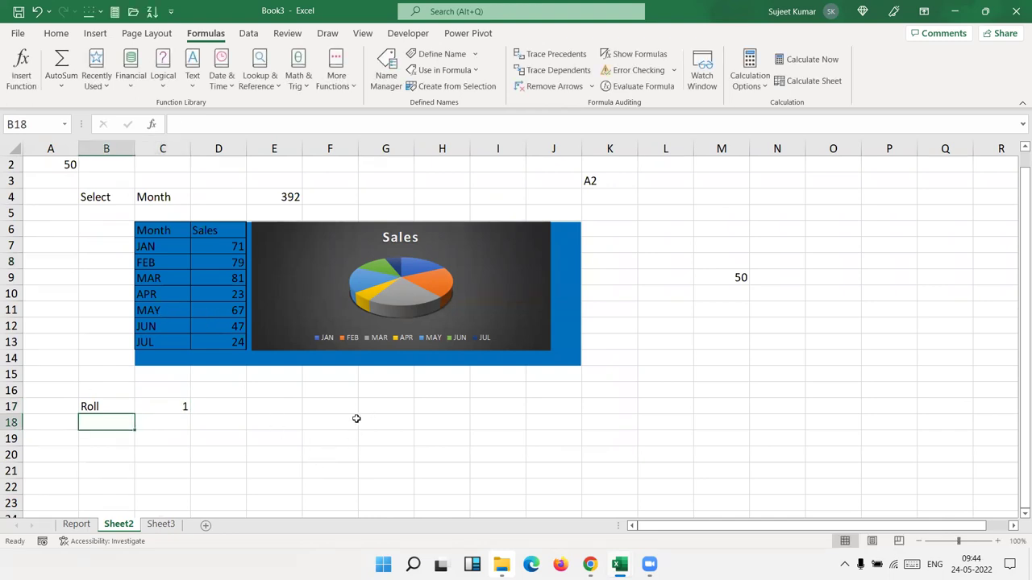
Step: Merge and center G18:H21 into one photo frame
drag(380, 422, 443, 472)
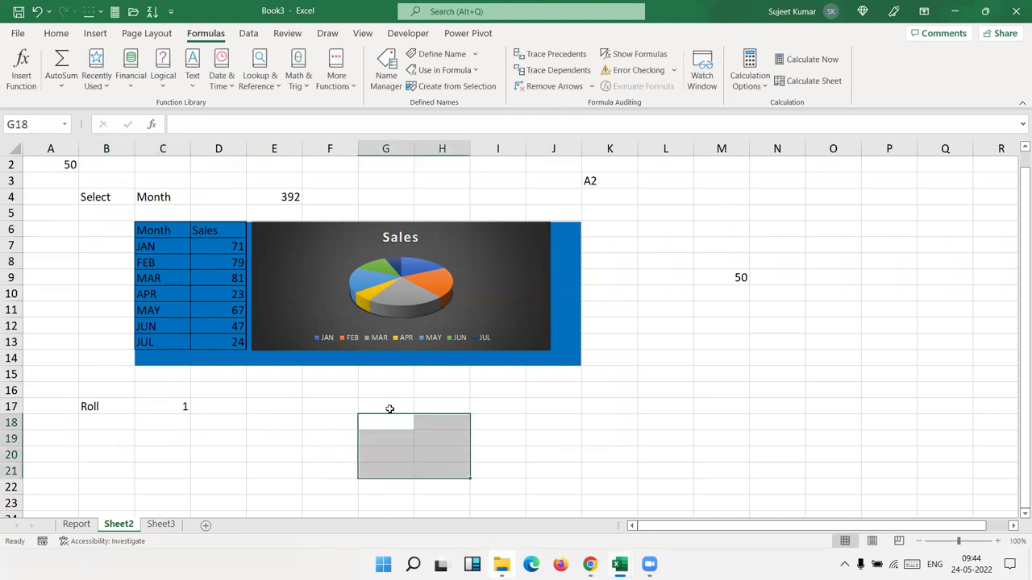
click(55, 33)
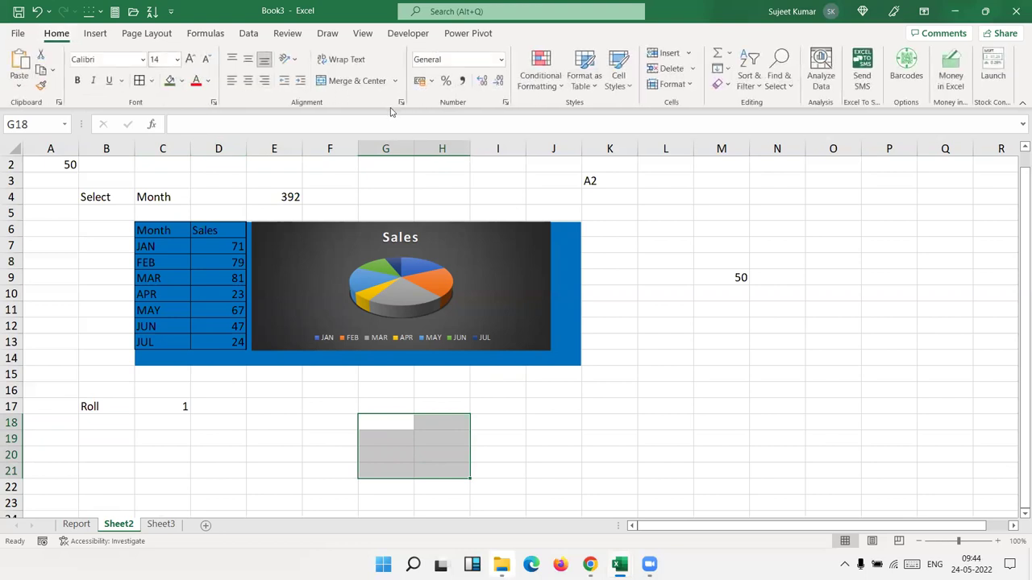
click(342, 80)
click(282, 444)
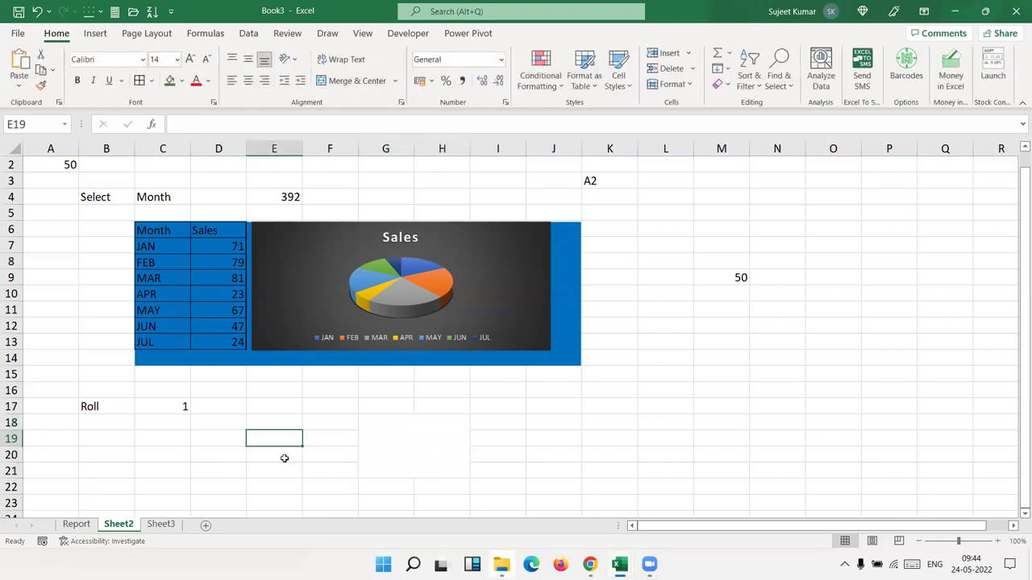
Step: Copy photo cell B2 from Sheet3 and select the merged G18 frame on Sheet2
click(161, 525)
click(187, 220)
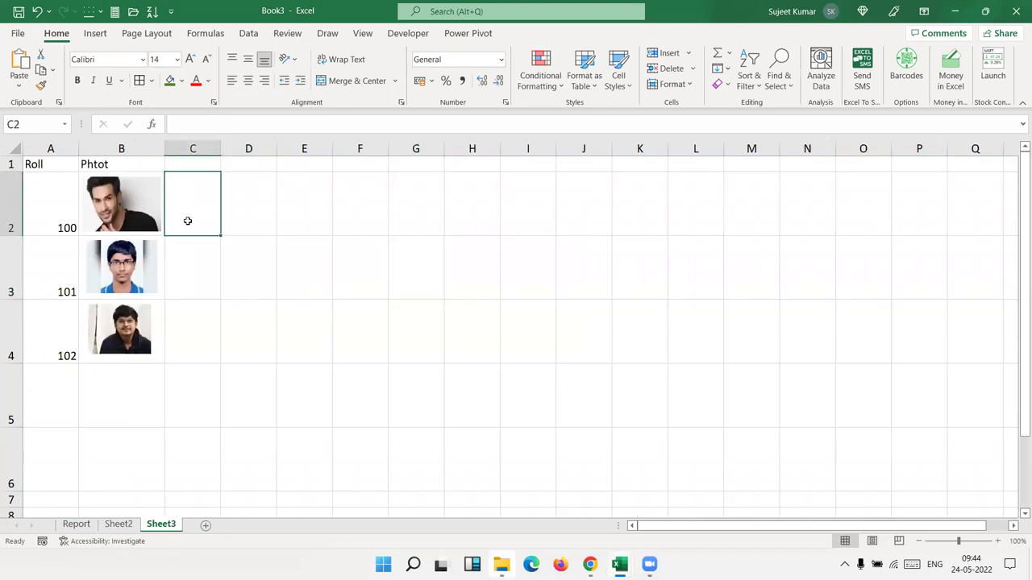
key(Left)
key(ctrl+c)
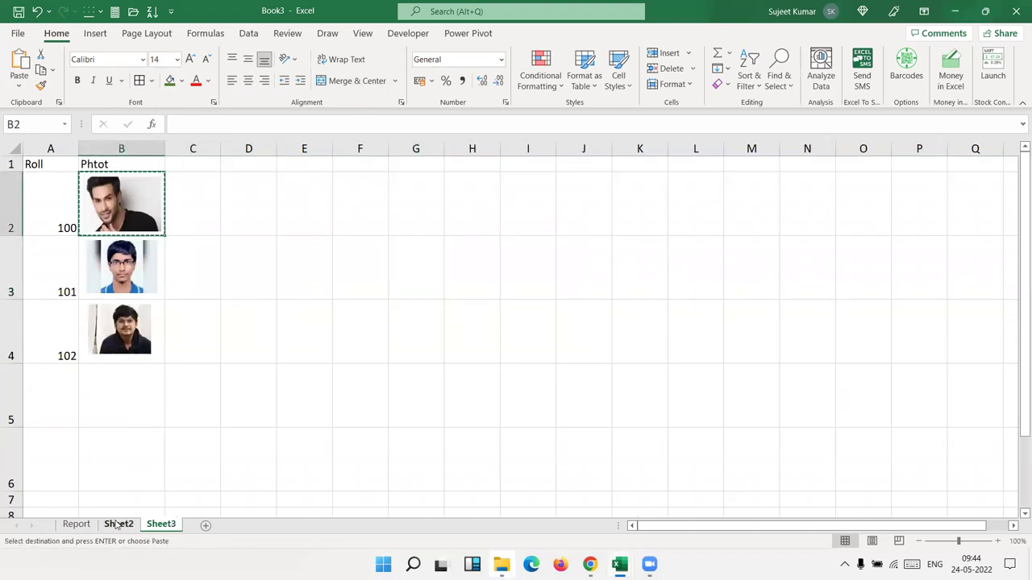
click(117, 525)
click(438, 443)
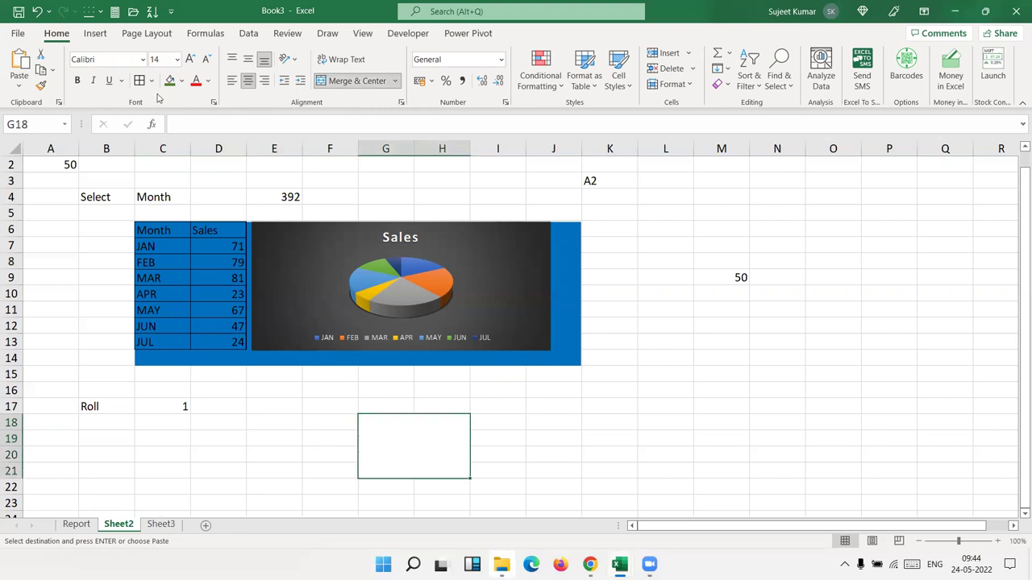
Step: Paste B2 as a linked picture into the frame, resized to 4.21 × 2.77 cm
click(21, 89)
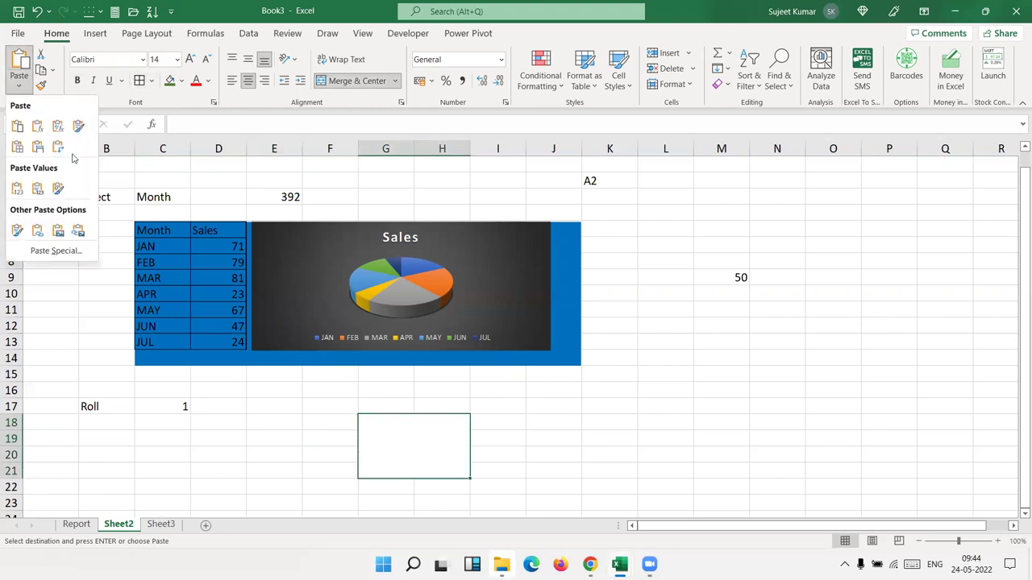
click(79, 233)
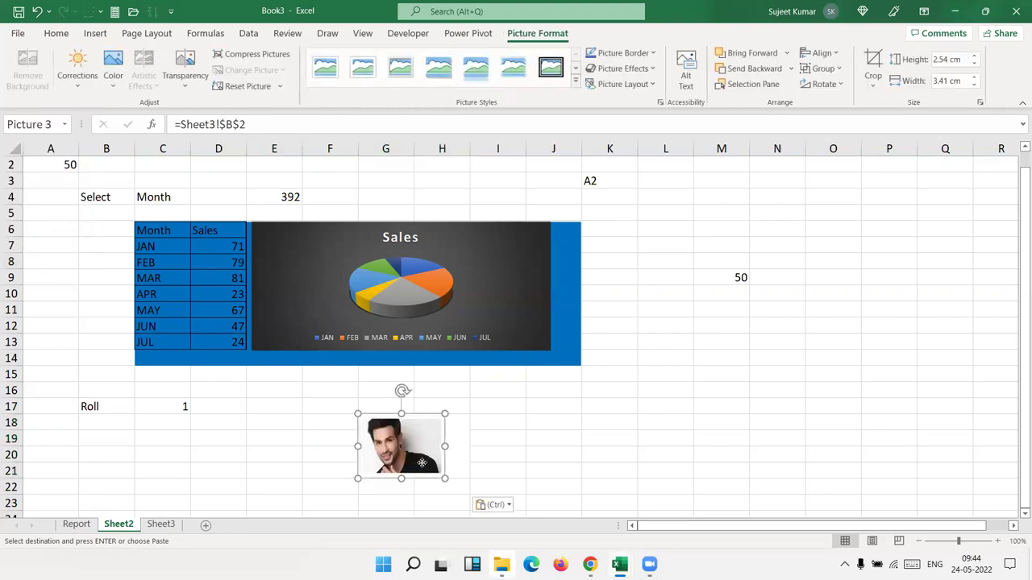
click(376, 476)
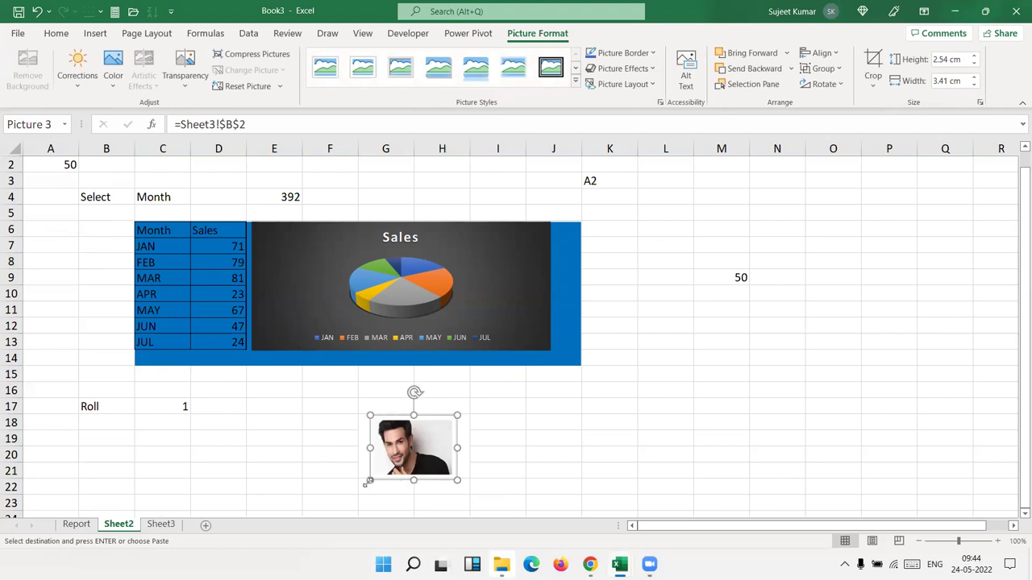
drag(395, 470, 394, 475)
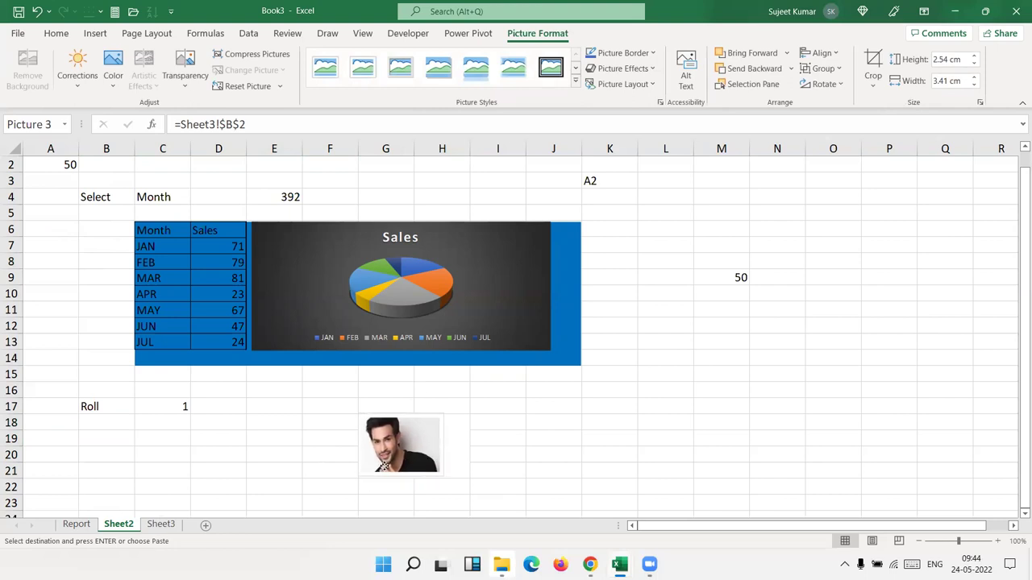
click(394, 474)
drag(449, 445, 466, 445)
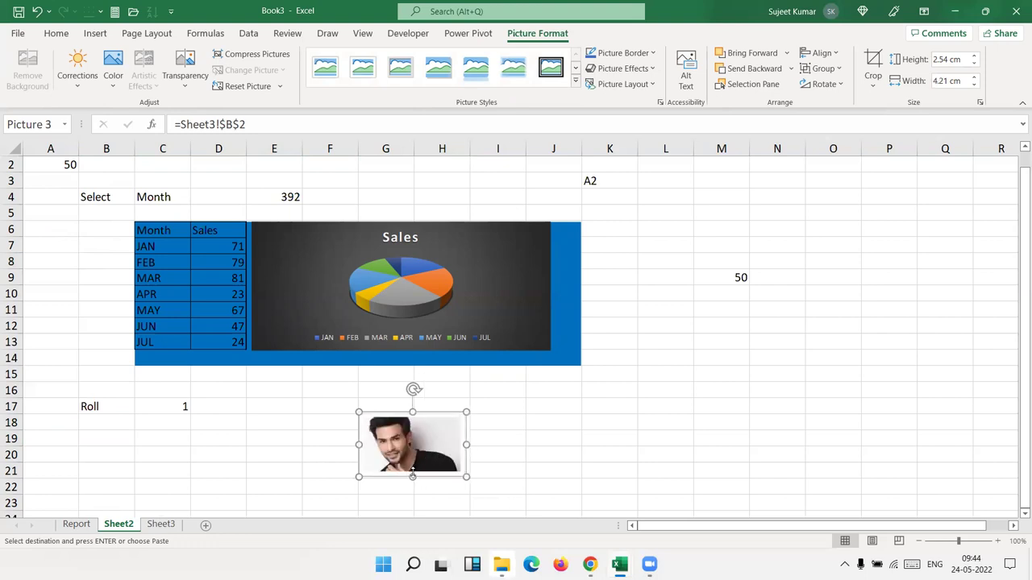
drag(411, 476, 412, 483)
click(272, 442)
Step: Change the linked picture's source reference to =Sheet3!$B$4
click(393, 448)
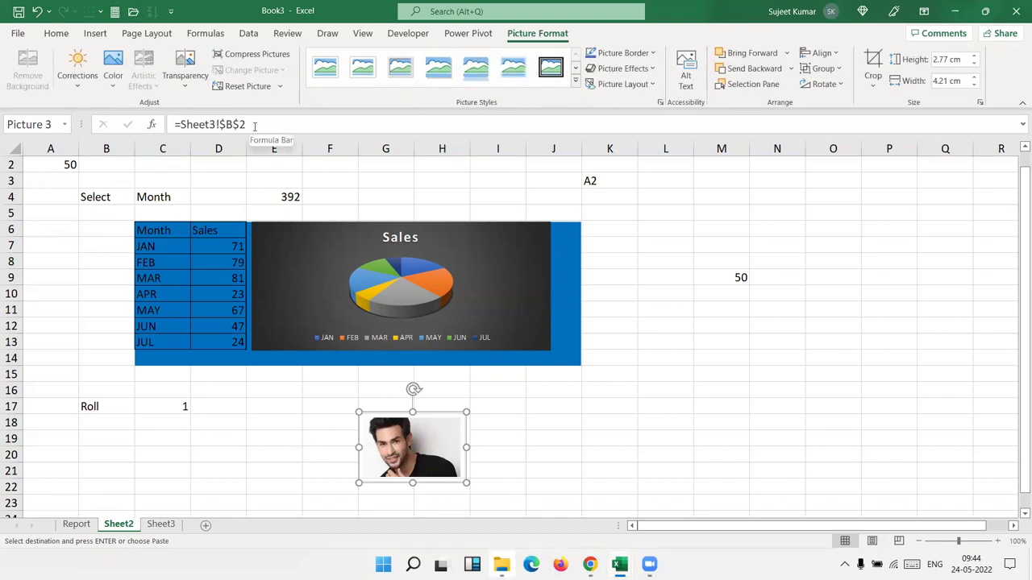
click(254, 127)
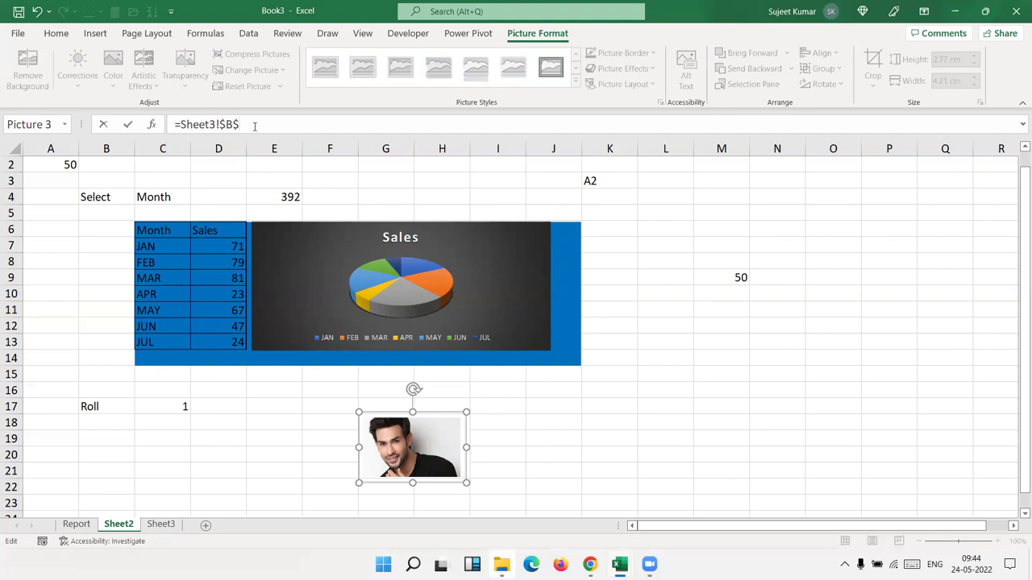
text(3)
key(Return)
click(256, 125)
key(BackSpace)
key(Return)
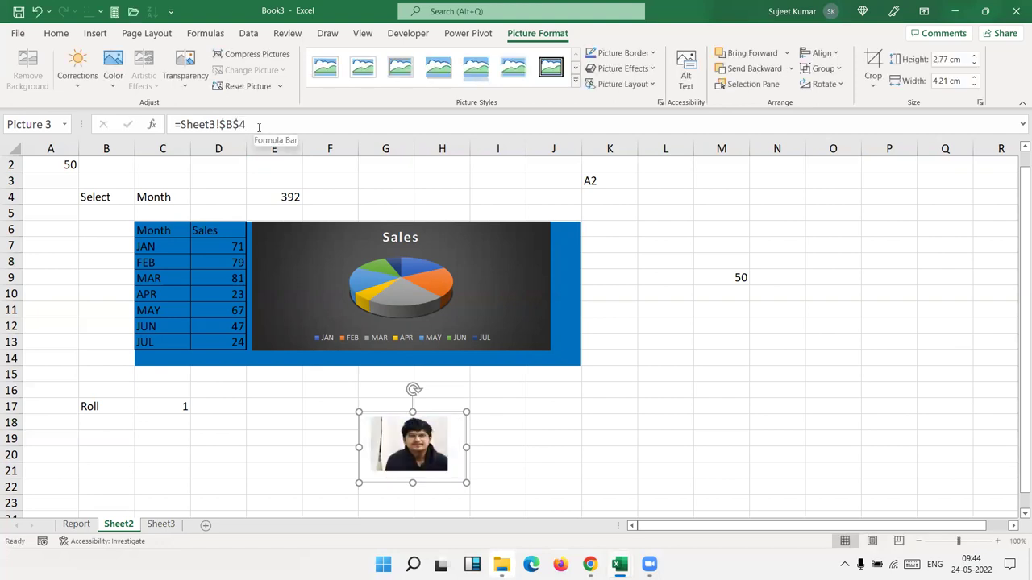
Step: Change the roll number in C17 from 1 to 100
click(212, 412)
double_click(212, 412)
key(Escape)
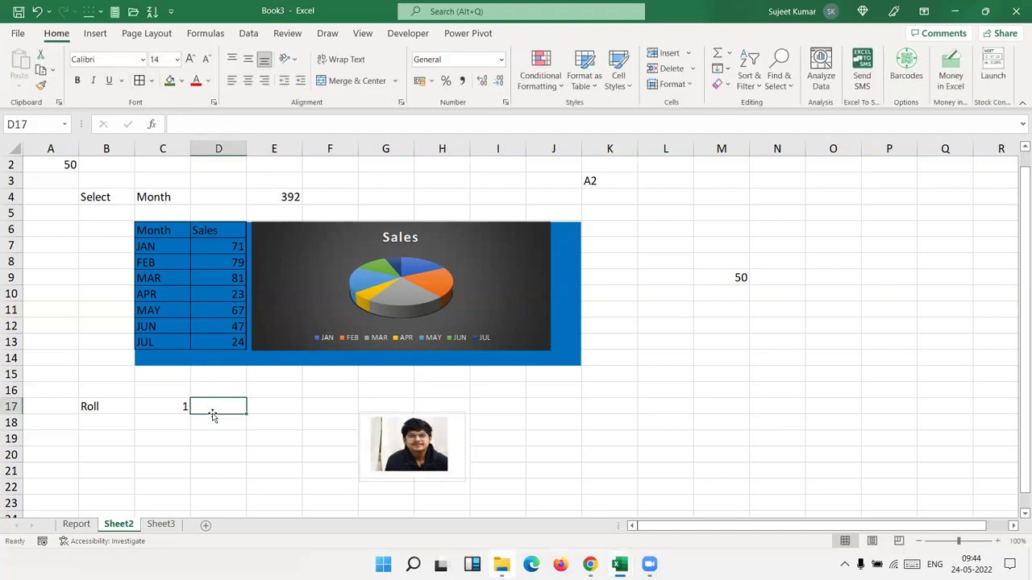
key(Left)
key(F2)
text(0)
key(Return)
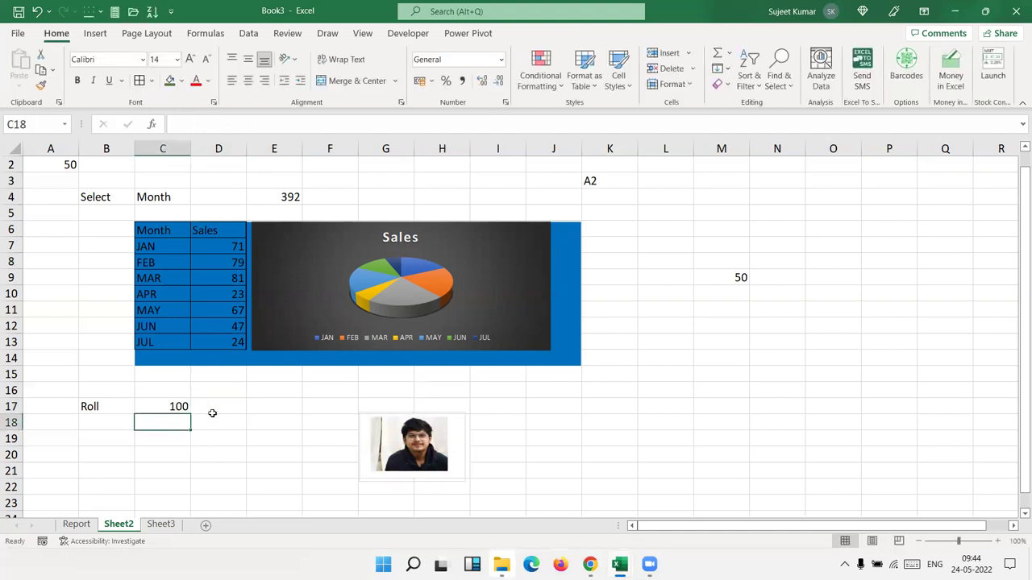
click(213, 414)
Step: Enter =MATCH(C17,Sheet3!A:A,0) in D17 to find roll number 100's position, returning 2
text(=ma)
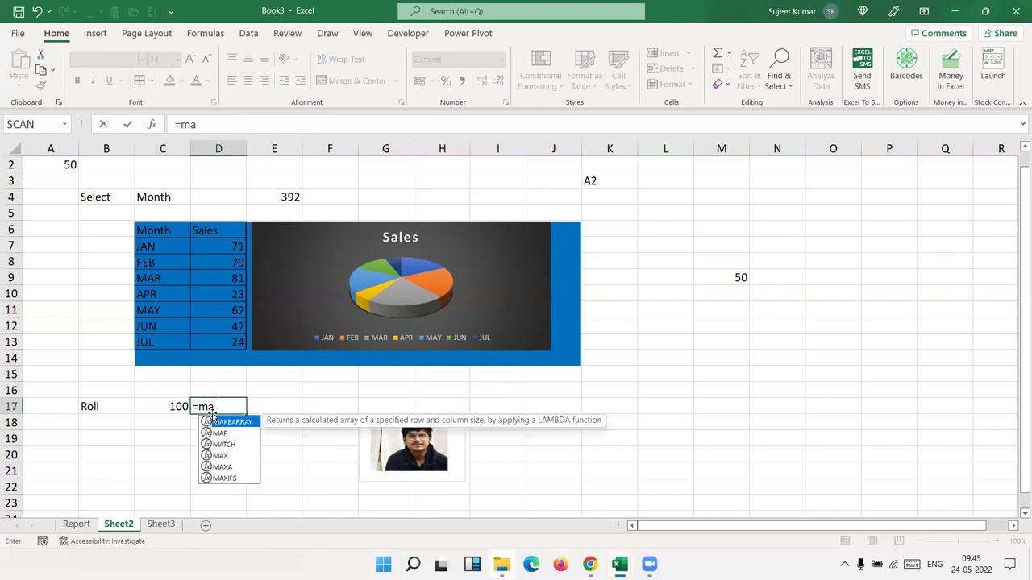
text(t)
key(Tab)
key(Left)
text(,)
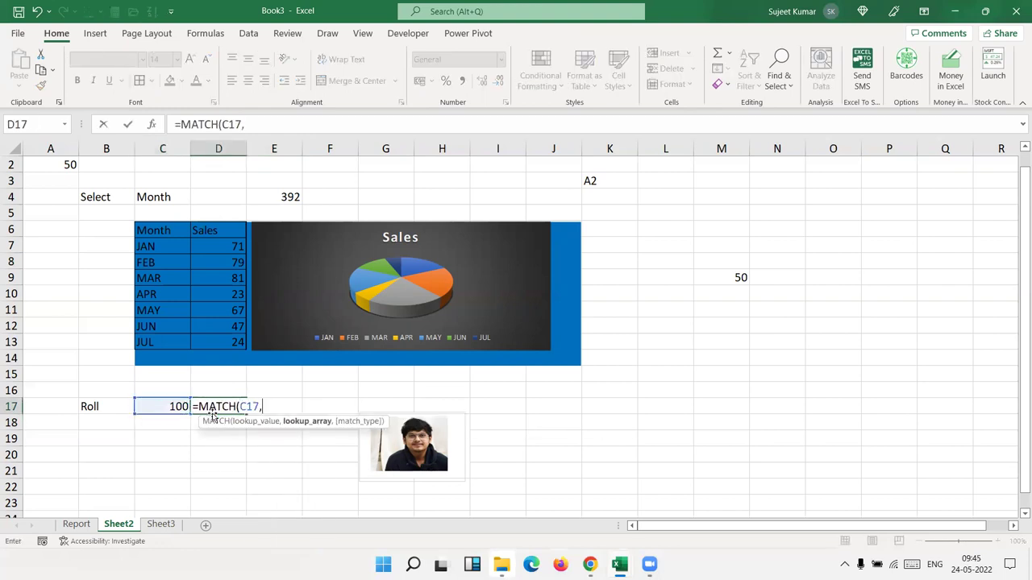
click(160, 525)
mouse_move(60, 151)
mouse_down()
mouse_move(98, 142)
mouse_move(65, 150)
mouse_up()
text(,0)
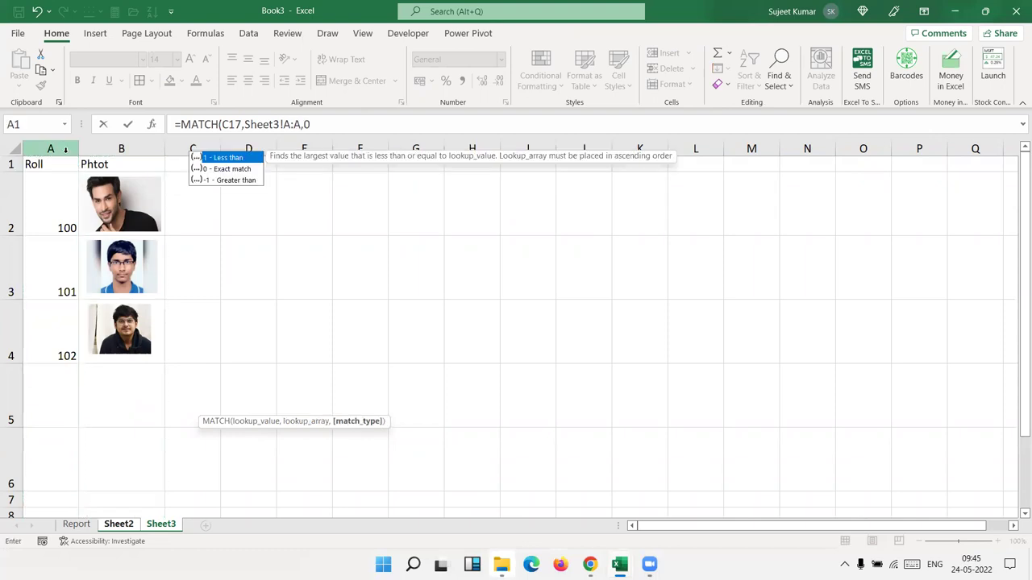
key(Return)
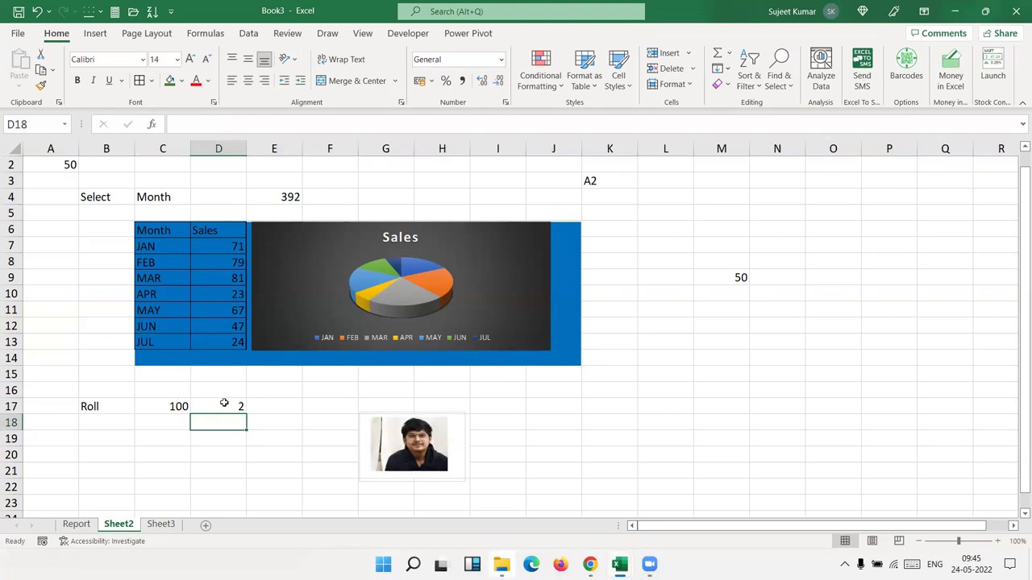
Step: Check D17's formula, then select the linked picture and highlight its source address
click(224, 404)
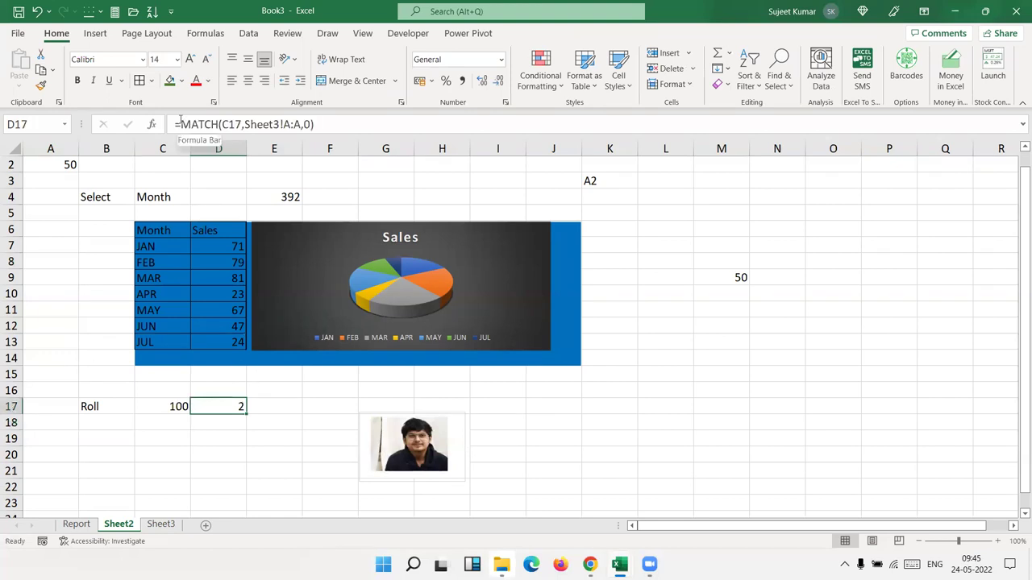
click(381, 450)
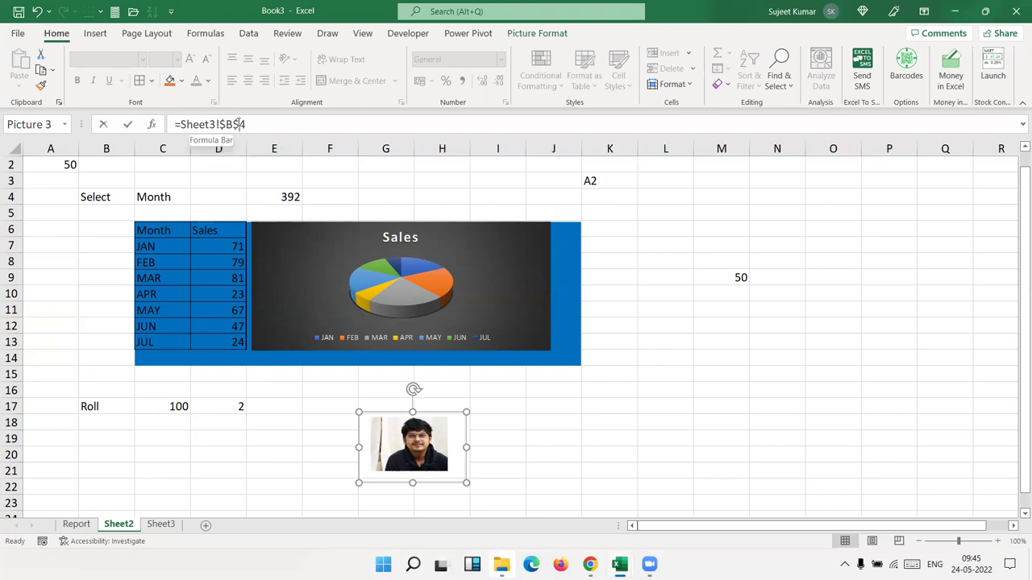
drag(240, 124, 184, 124)
Step: Build the address formula ="Sheet3!$B$"&D17 in D18 from the copied sheet address
key(Escape)
click(208, 421)
text(=")
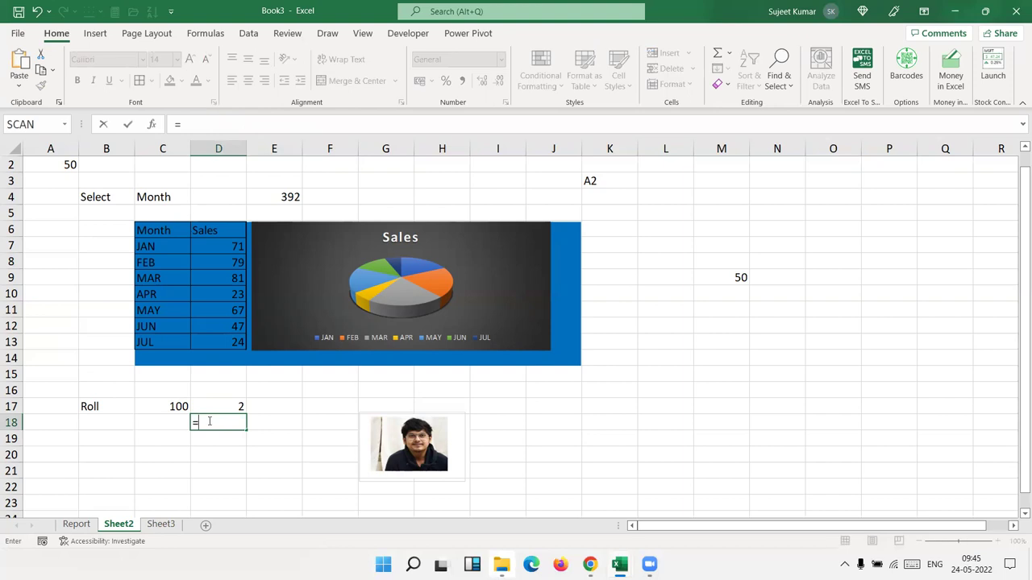
text(Sheet3!$B$)
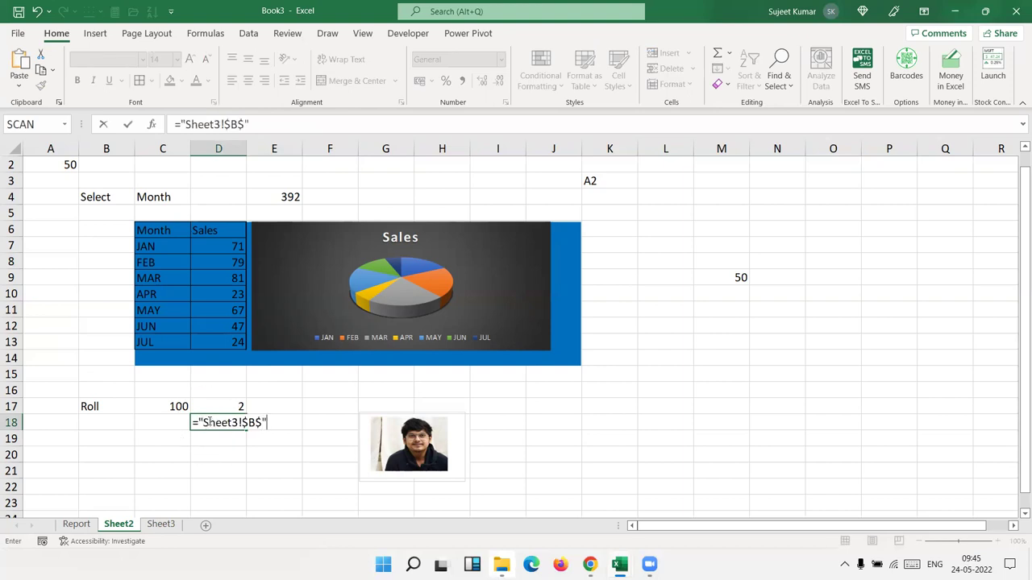
text(&)
click(231, 403)
text(.)
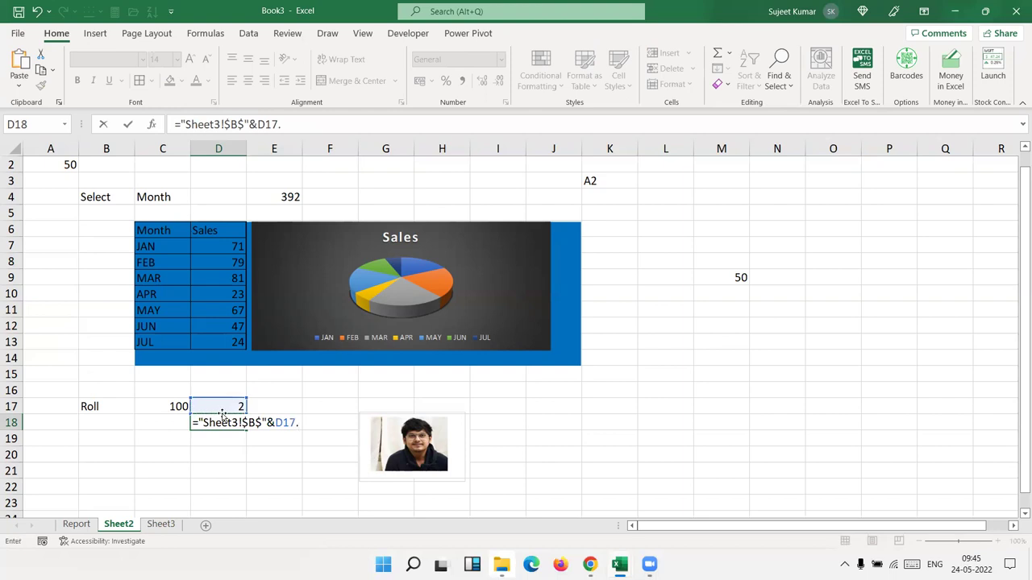
key(Return)
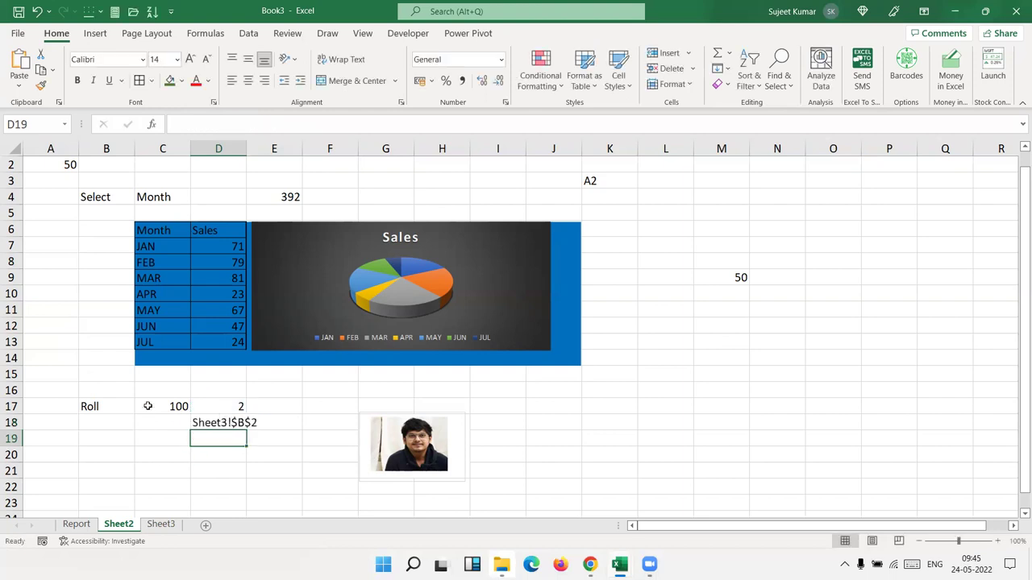
Step: Test roll numbers 101, 104 and 101 in C17, then restore it to 100
click(148, 406)
text(10)
key(Return)
key(Up)
text(104)
key(Return)
key(Up)
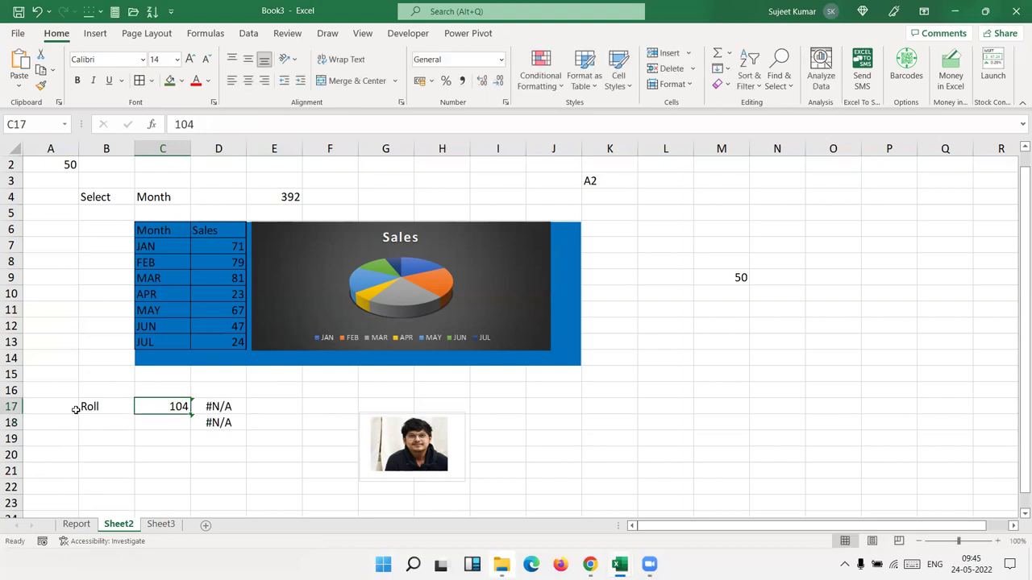
text(101)
key(Return)
key(Up)
text(100)
key(Return)
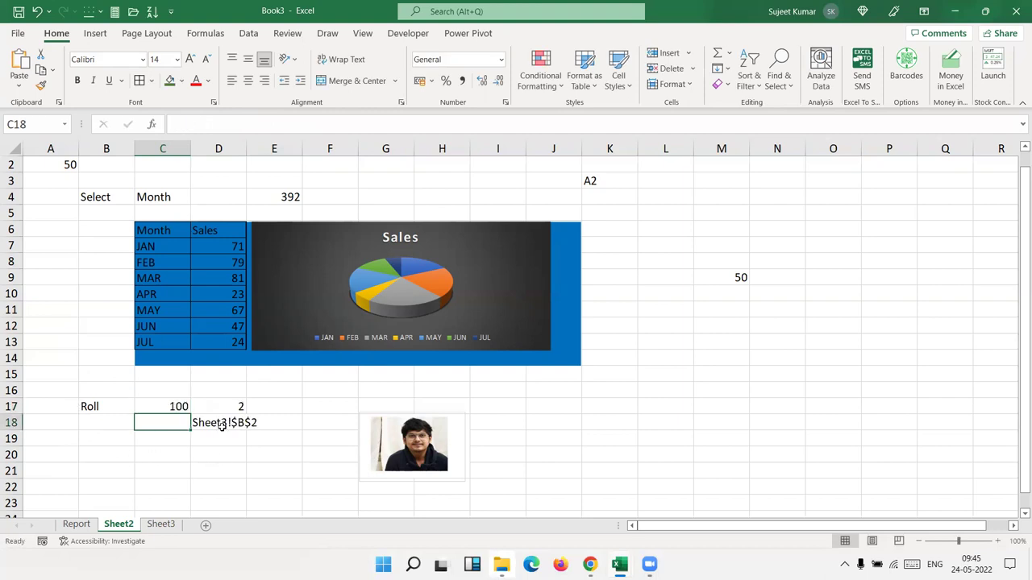
Step: Edit the D18 formula to make the D17 reference absolute ($D$17)
double_click(222, 427)
drag(278, 124, 186, 121)
click(220, 124)
click(261, 124)
key(F4)
click(185, 124)
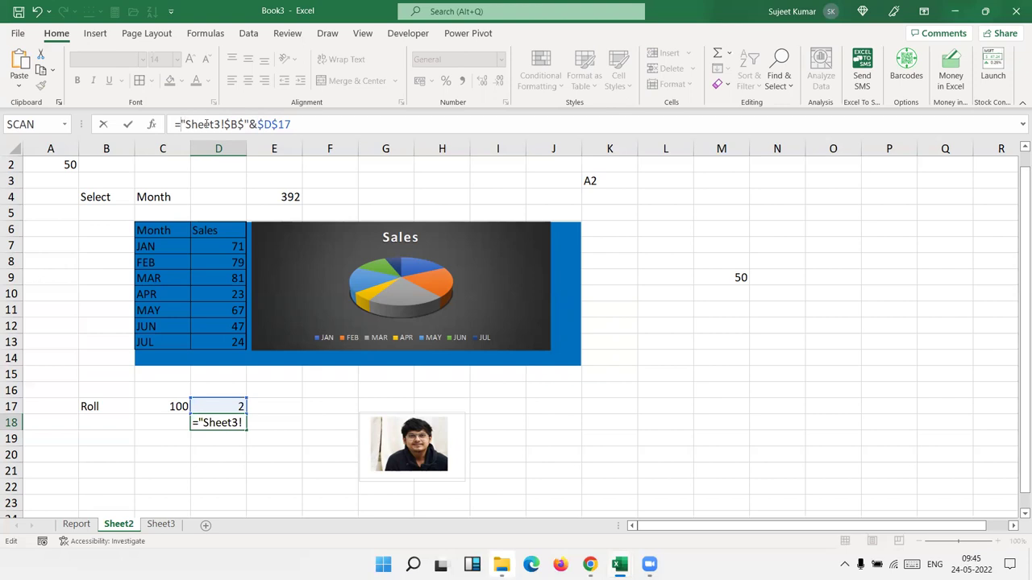
Step: Wrap D18 as =INDIRECT("Sheet3!$B$"&$D$17) and copy the formula text
text(ind)
key(Down)
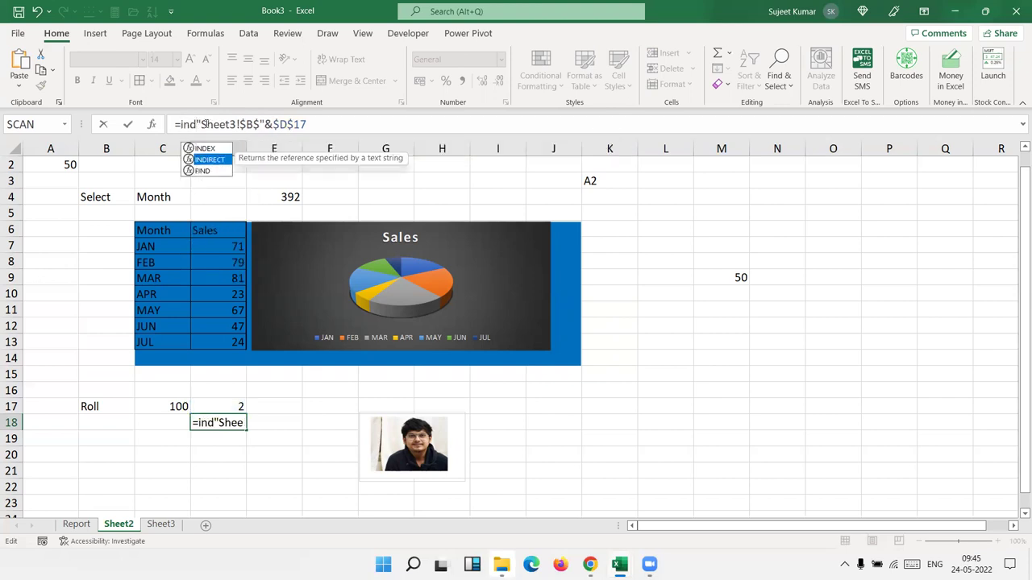
key(Tab)
key(Return)
key(Up)
drag(359, 127, 166, 139)
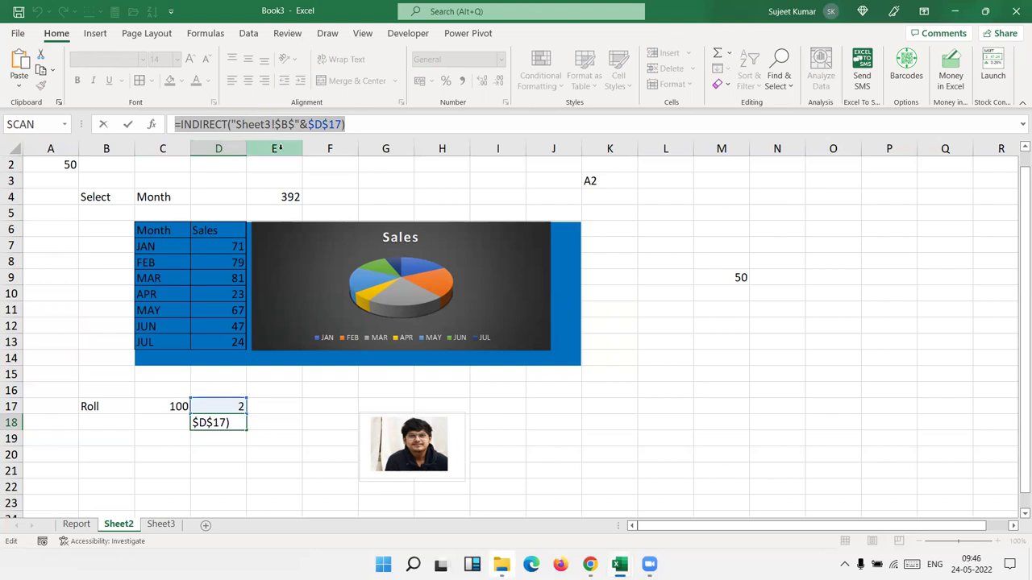
key(Escape)
Step: Define the workbook name dd referring to the copied INDIRECT formula
click(205, 33)
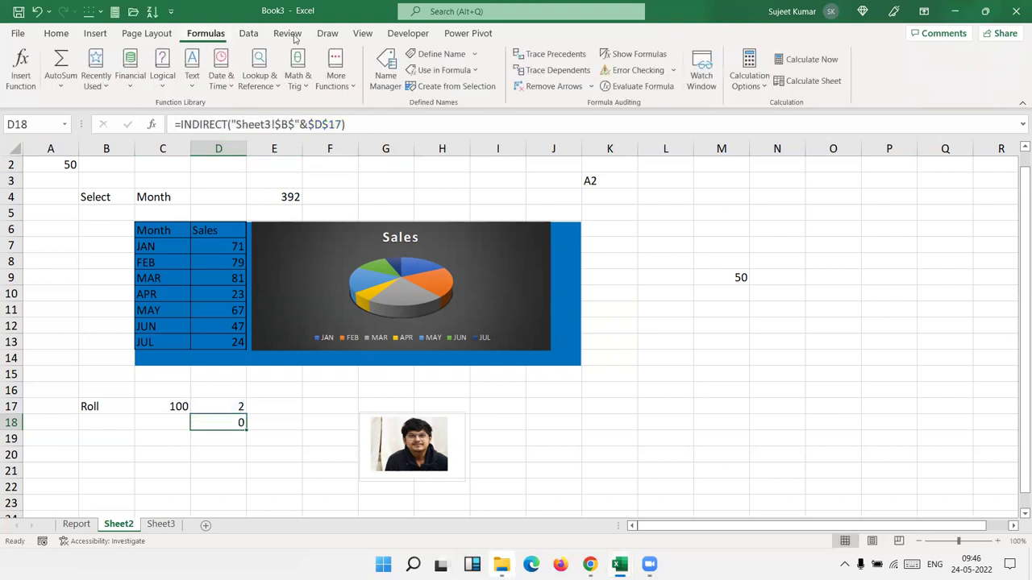
click(440, 62)
text(do)
click(795, 331)
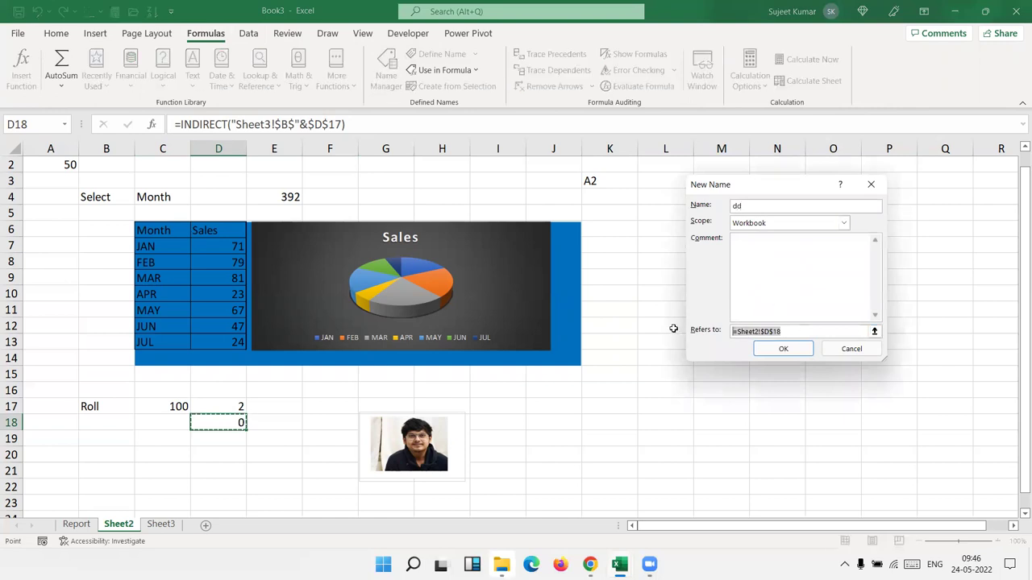
text(=)
key(ctrl+v)
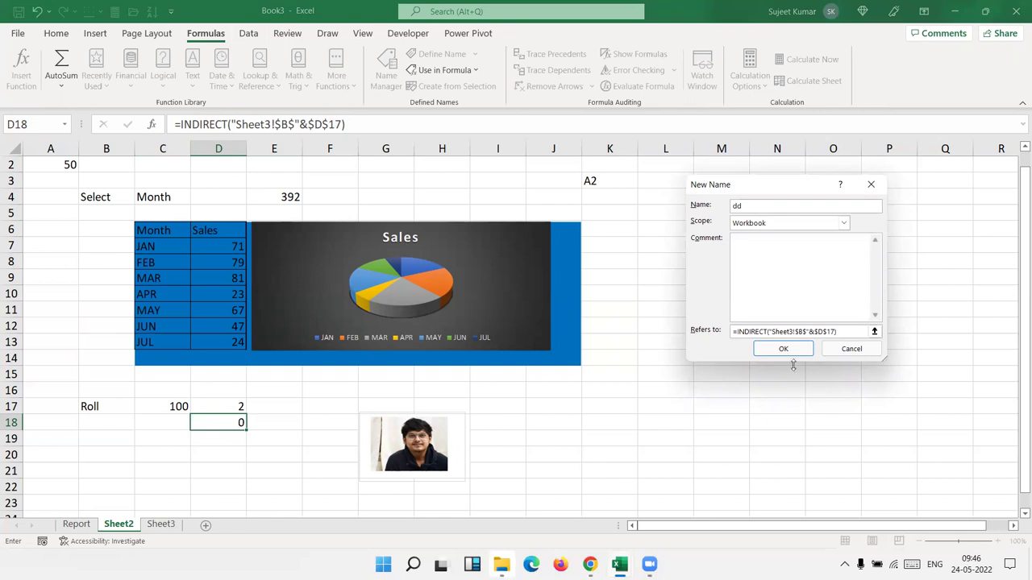
click(783, 350)
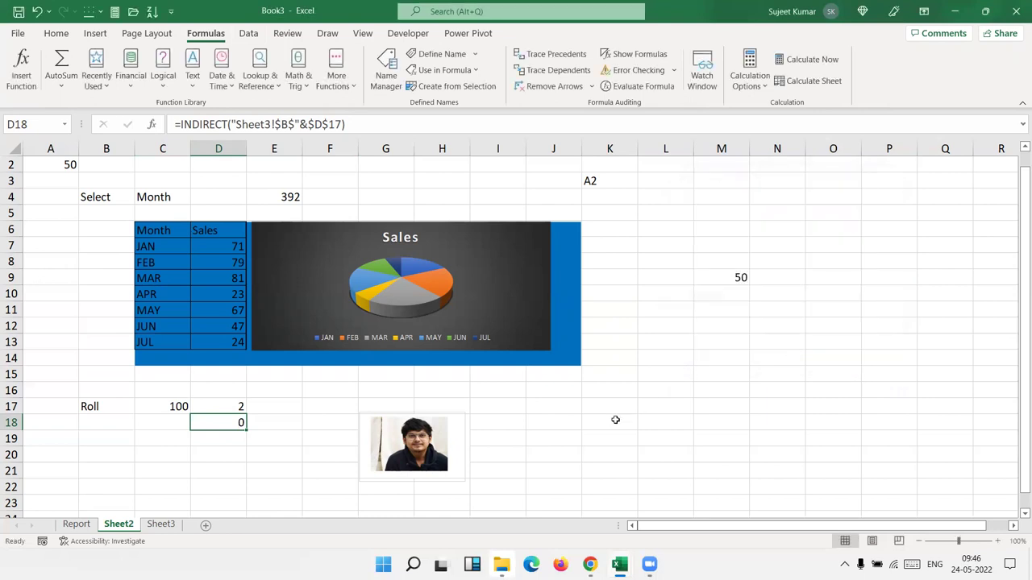
Step: Replace the Sheet2 picture's reference with =dd to link it to the named formula
click(415, 458)
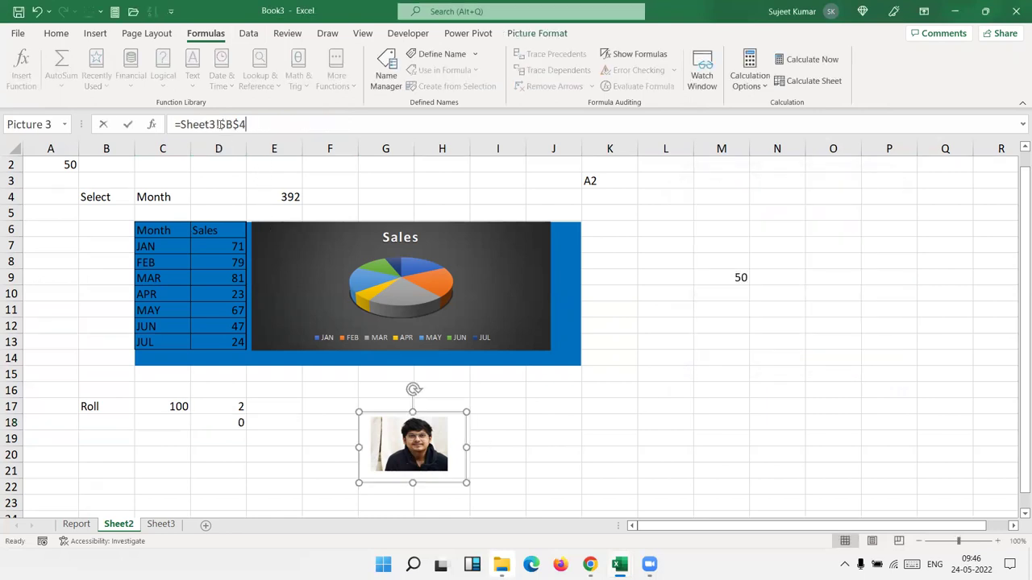
drag(245, 124, 182, 124)
text(dd)
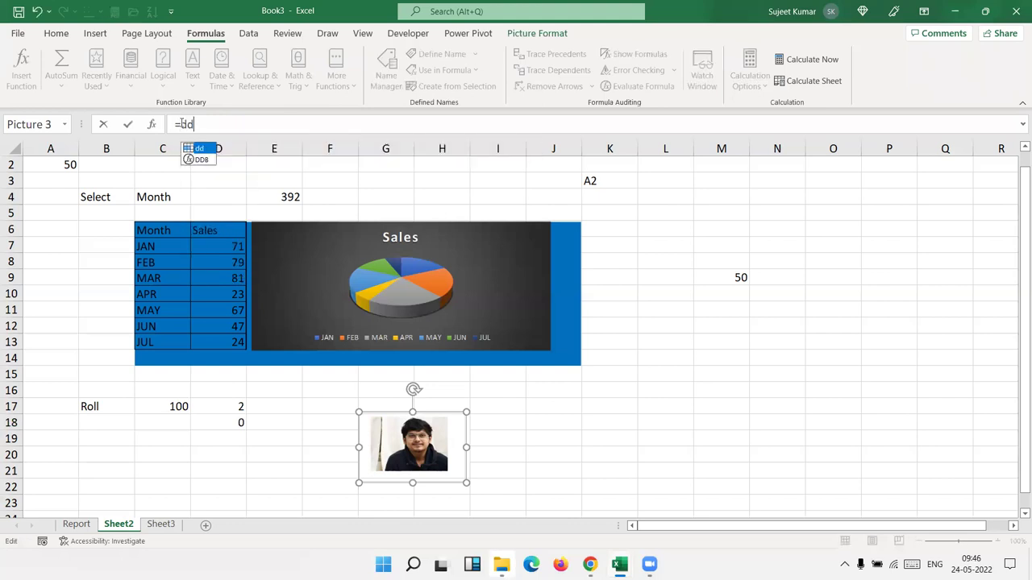
key(Escape)
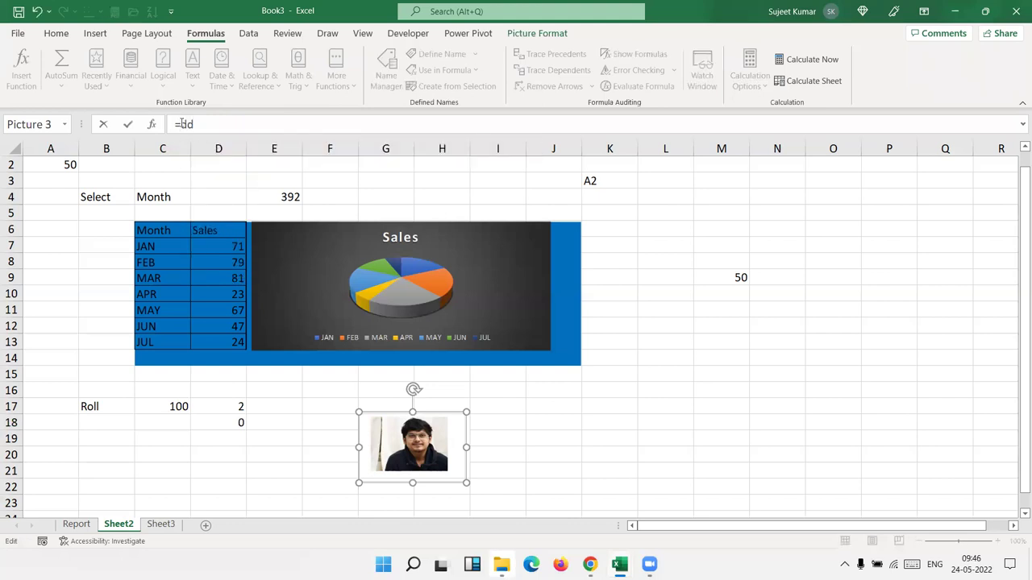
key(Return)
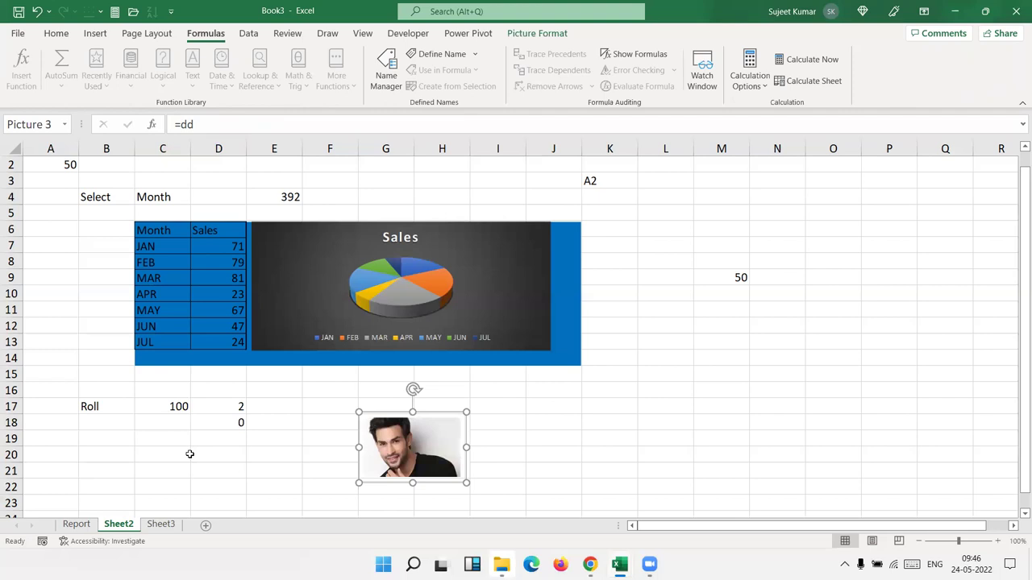
Step: Test roll numbers 101, 102 and 1 in C17, then restore it to 100
click(165, 406)
text(1)
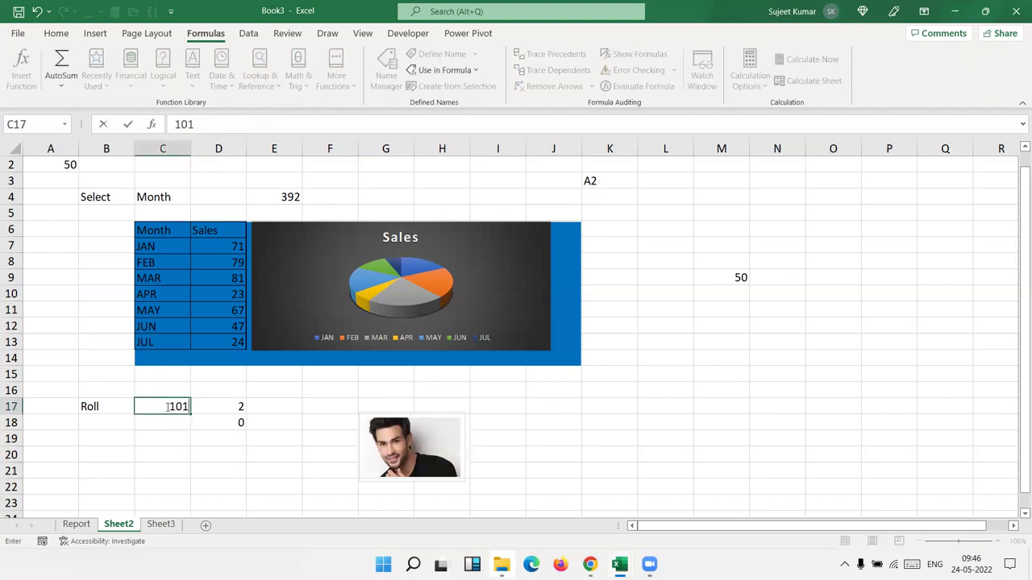
key(Return)
click(168, 406)
text(102)
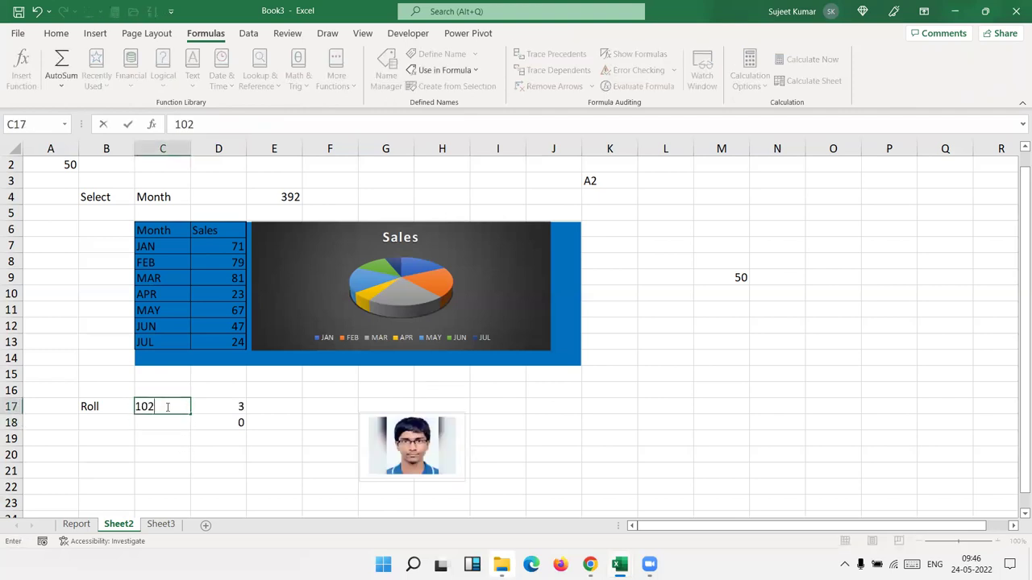
key(Return)
click(168, 406)
text(1)
key(Return)
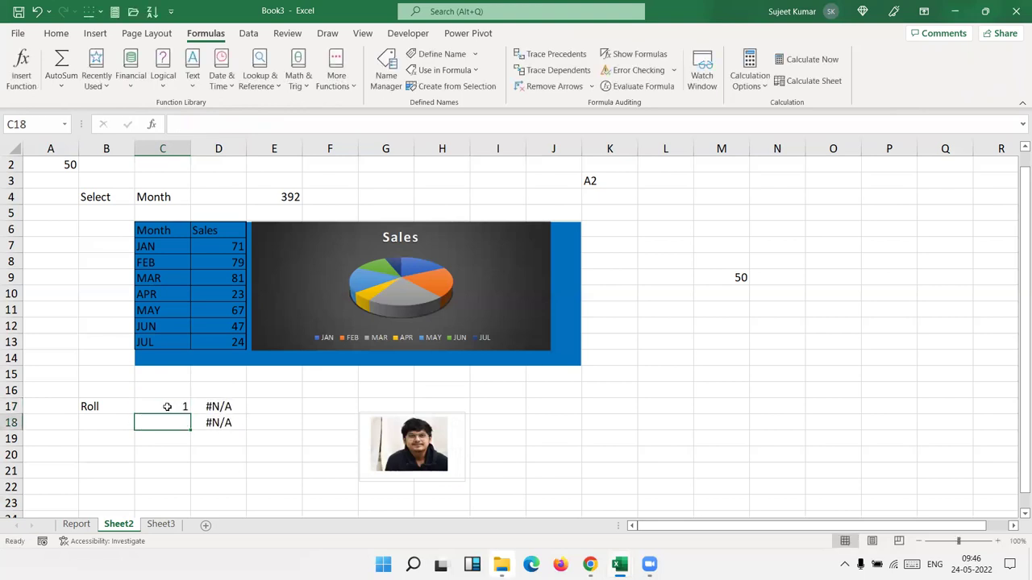
click(167, 406)
text(100)
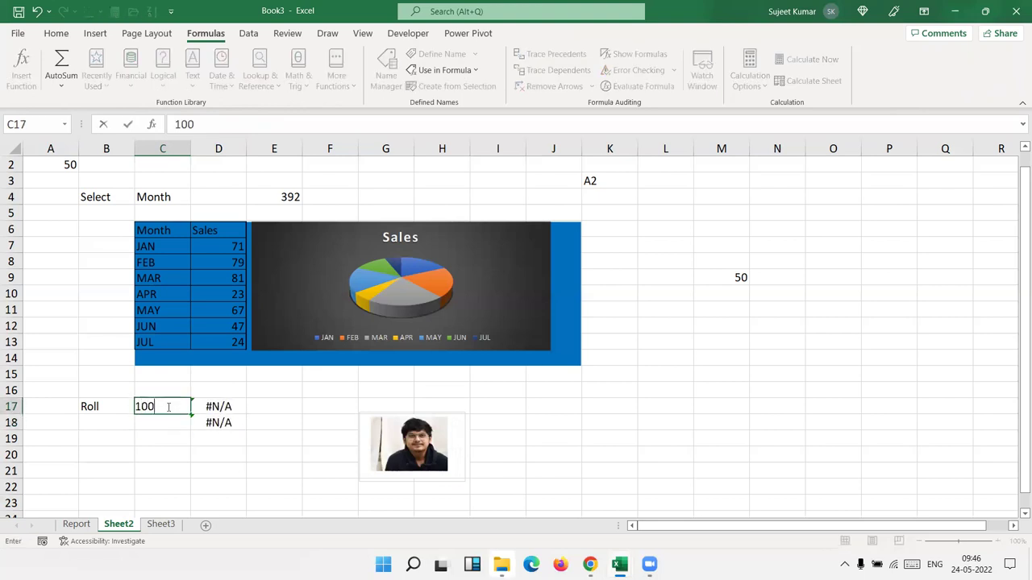
key(Return)
text(.)
key(Escape)
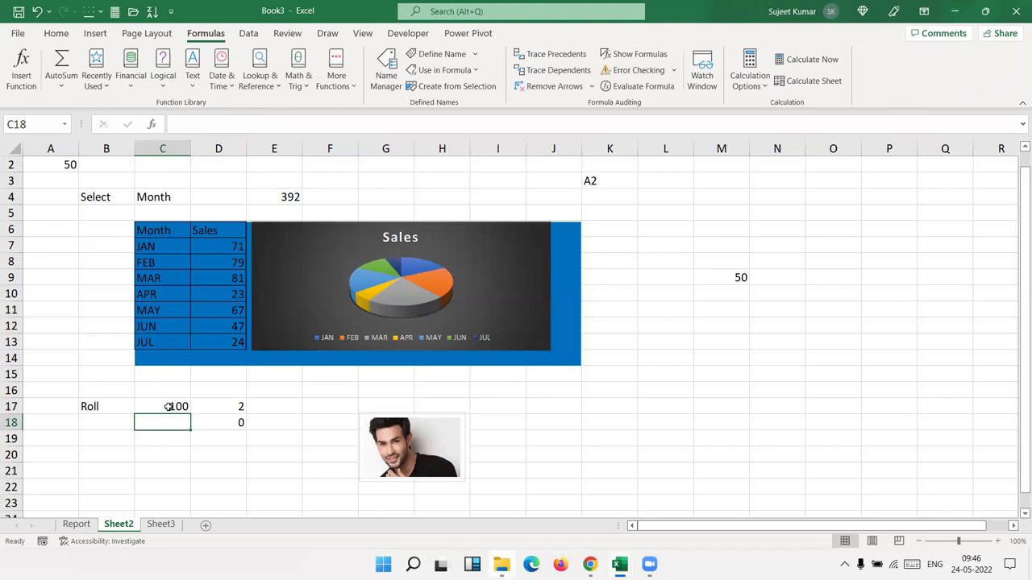
Step: Save the workbook as macro-enabled PL.xlsm in the 2022 folder
key(ctrl+s)
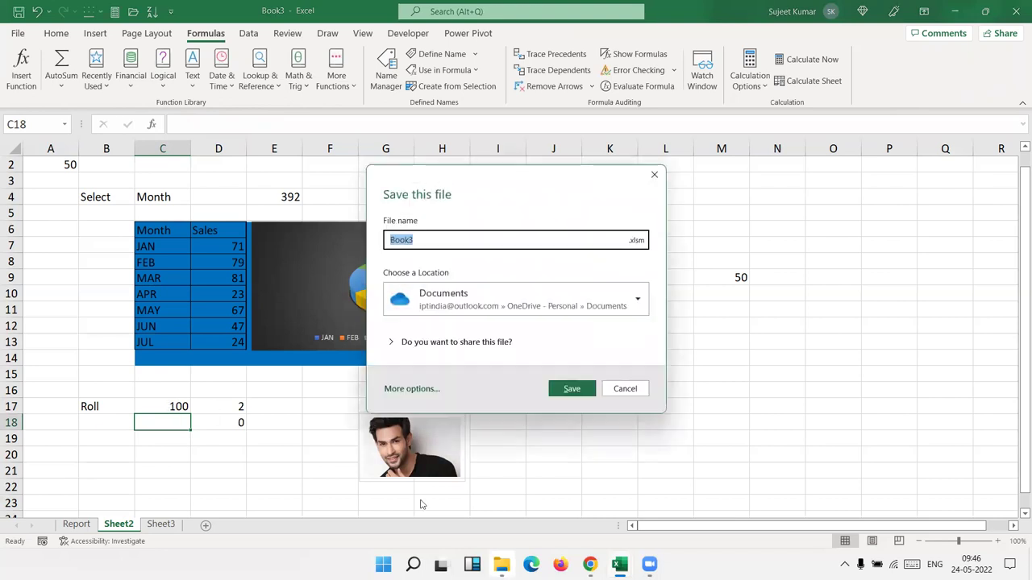
click(450, 304)
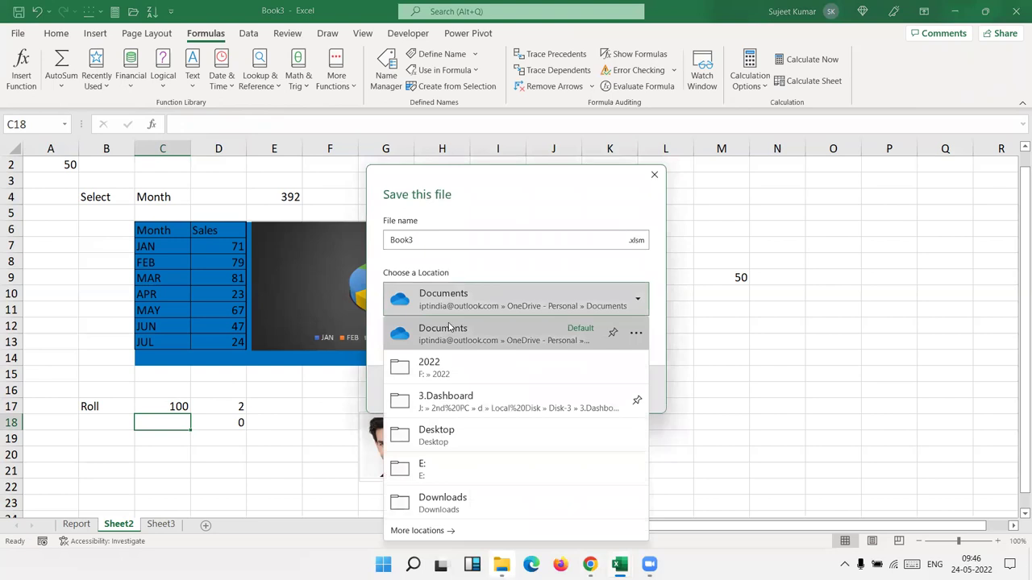
click(442, 371)
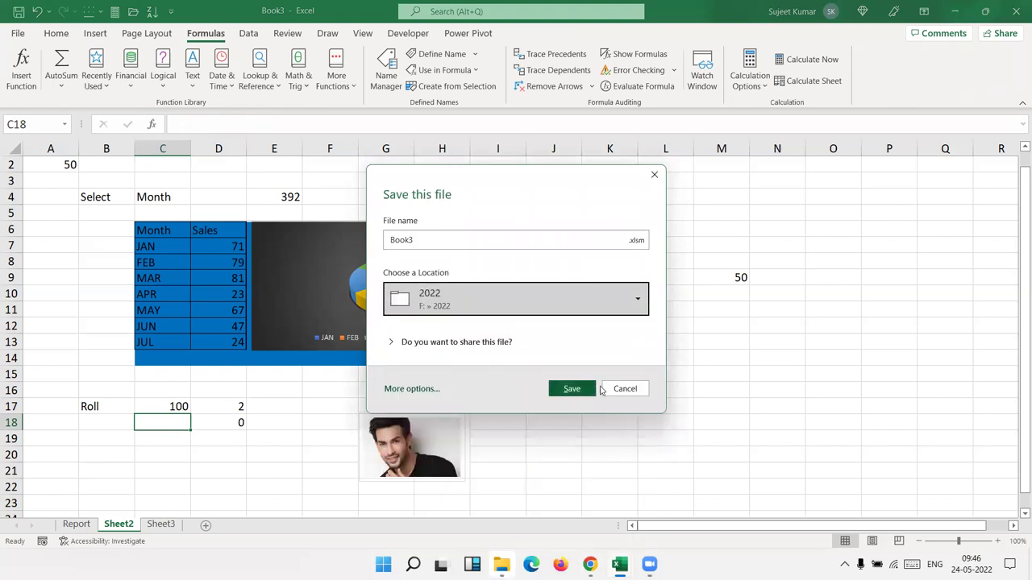
double_click(413, 238)
text(PL)
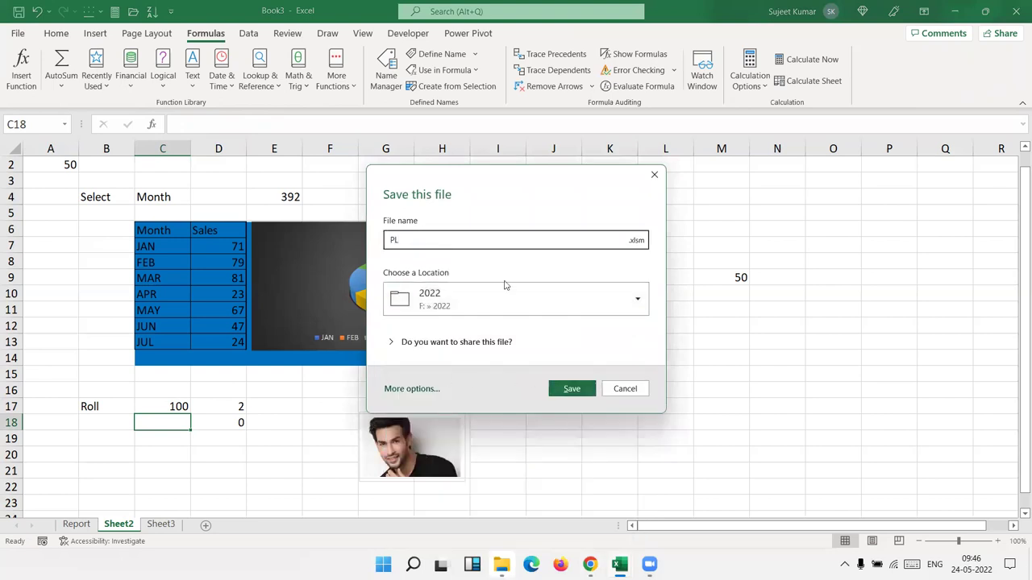
click(573, 390)
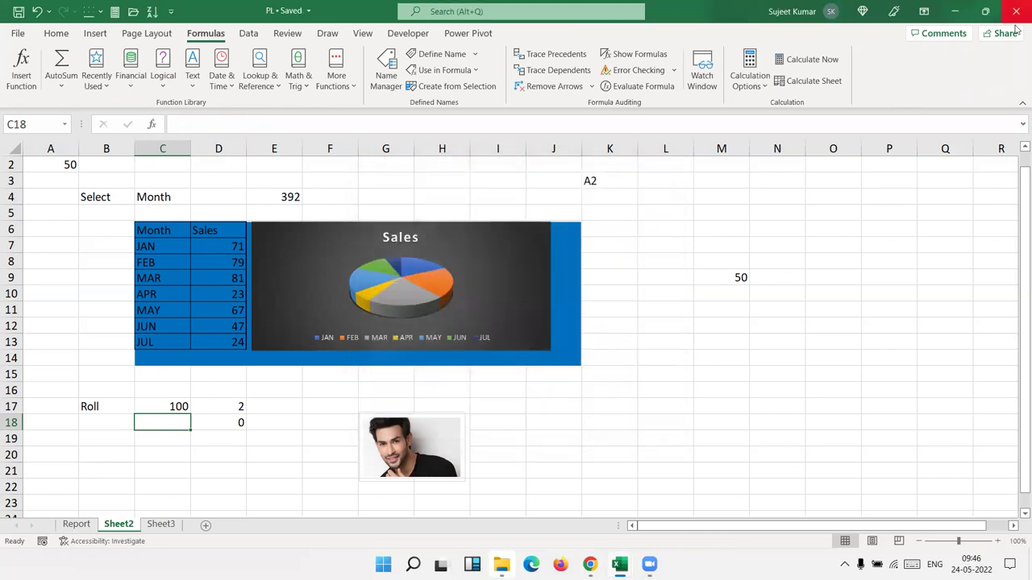
Step: Close Excel and start a new message in the Gmail inbox
click(1015, 11)
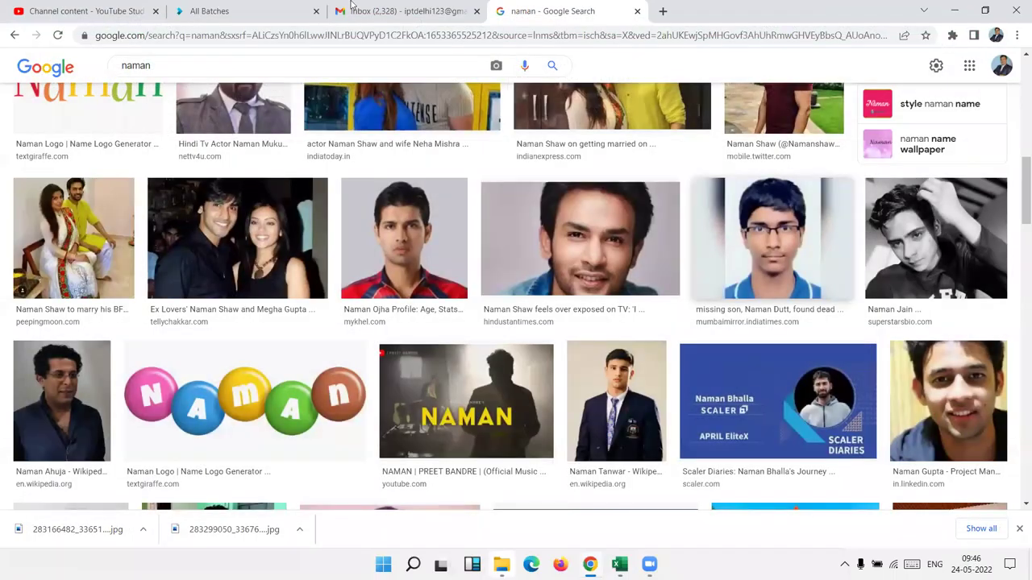
click(373, 10)
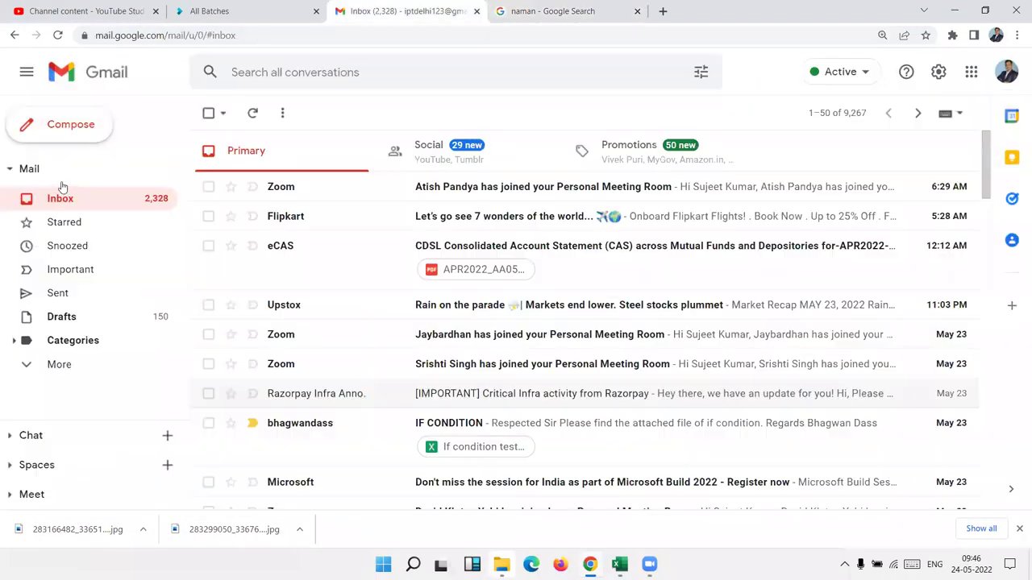
click(68, 134)
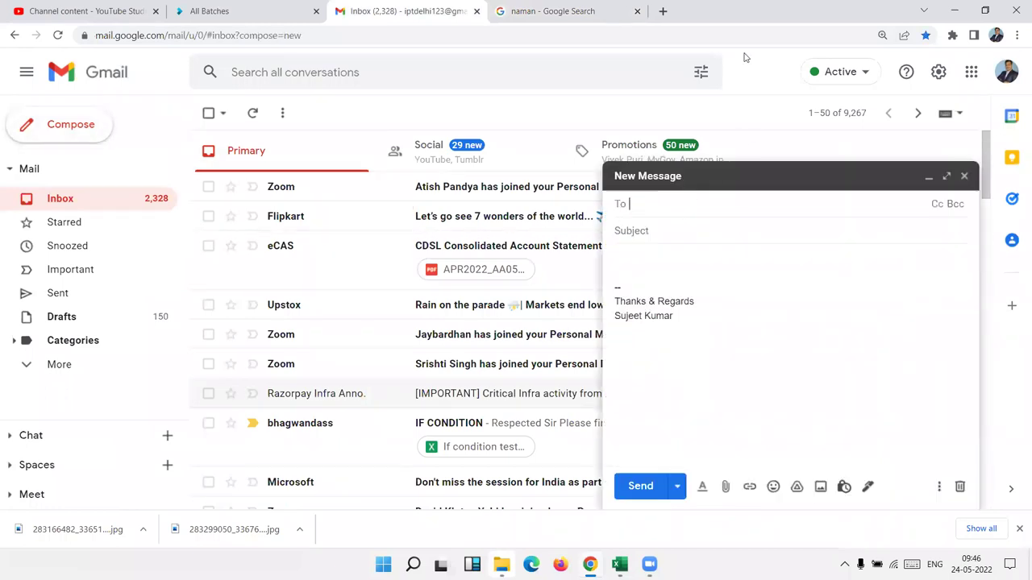
Step: Type partial recipient names in the To field, then clear them
text(an)
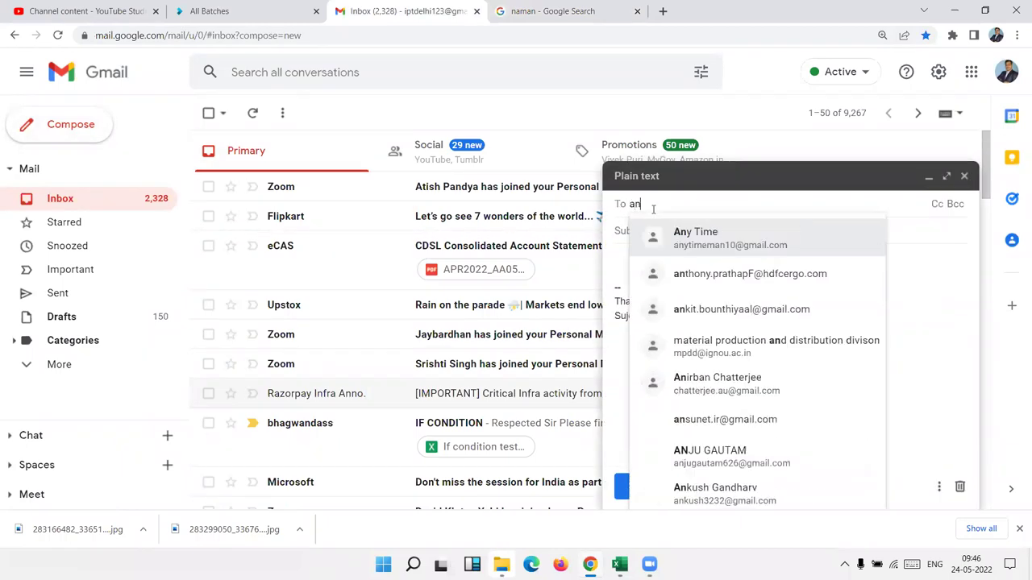
text(k)
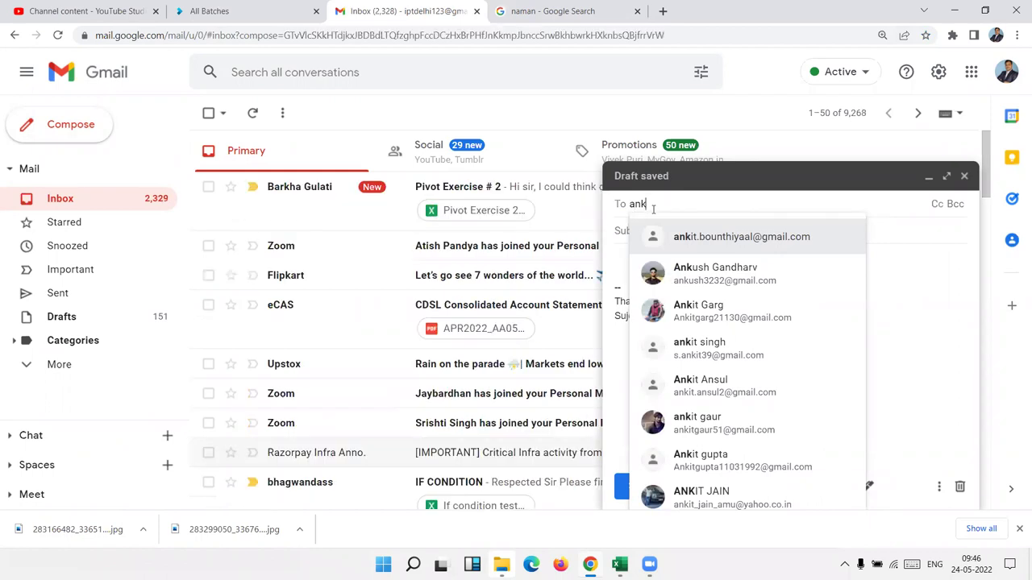
key(BackSpace)
key(BackSpace)
key(BackSpace)
text(kha)
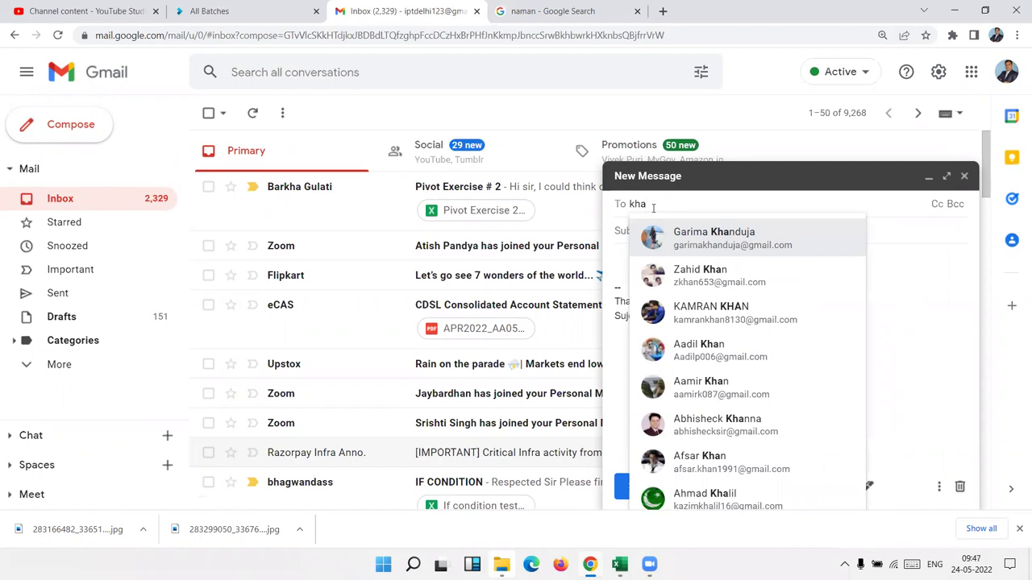
text(d)
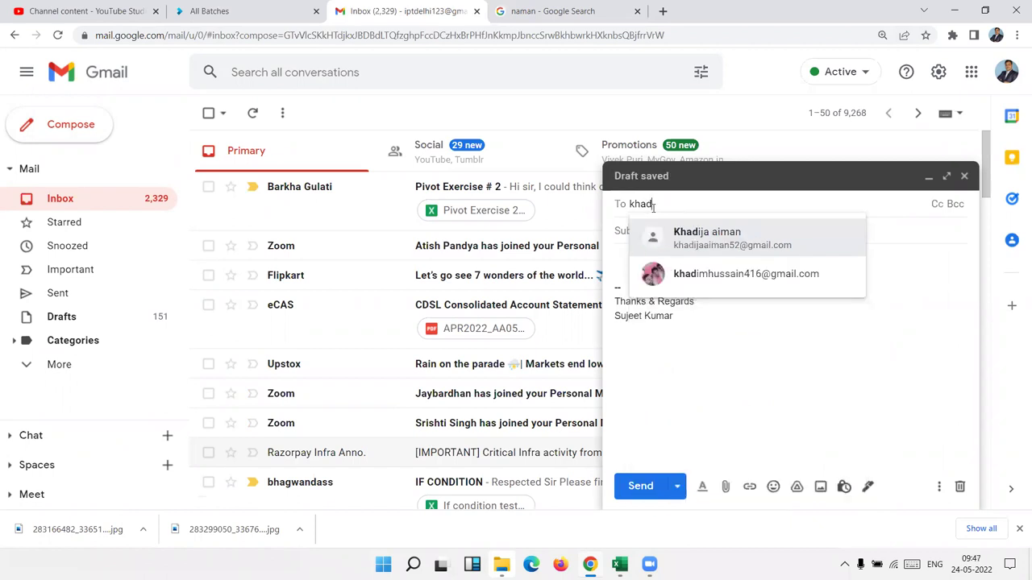
key(BackSpace)
key(BackSpace)
key(BackSpace)
key(BackSpace)
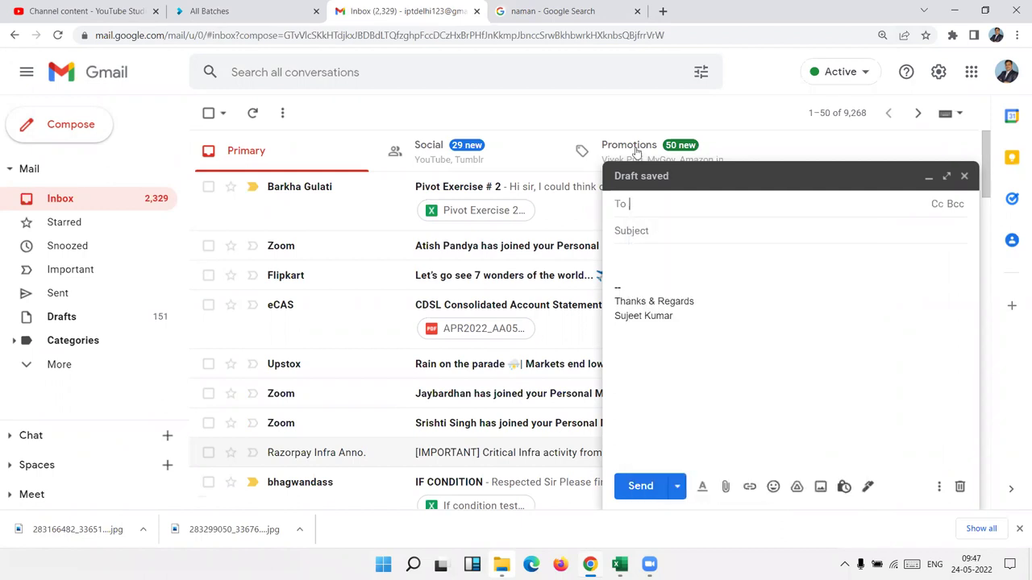